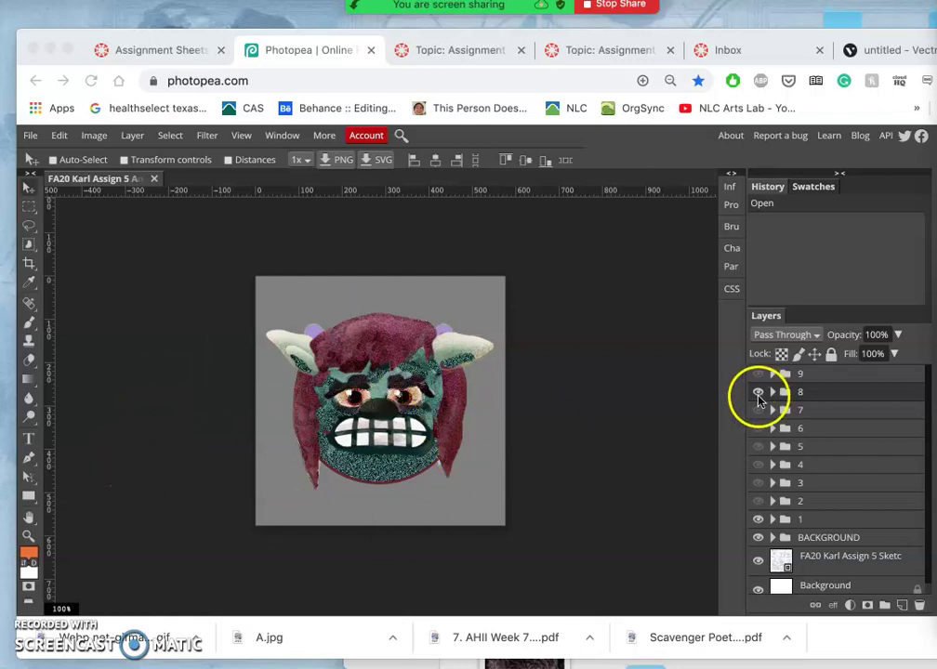
- Compare the later transformation frames by toggling groups 8 and 7, leaving both groups hidden
click(758, 395)
click(758, 394)
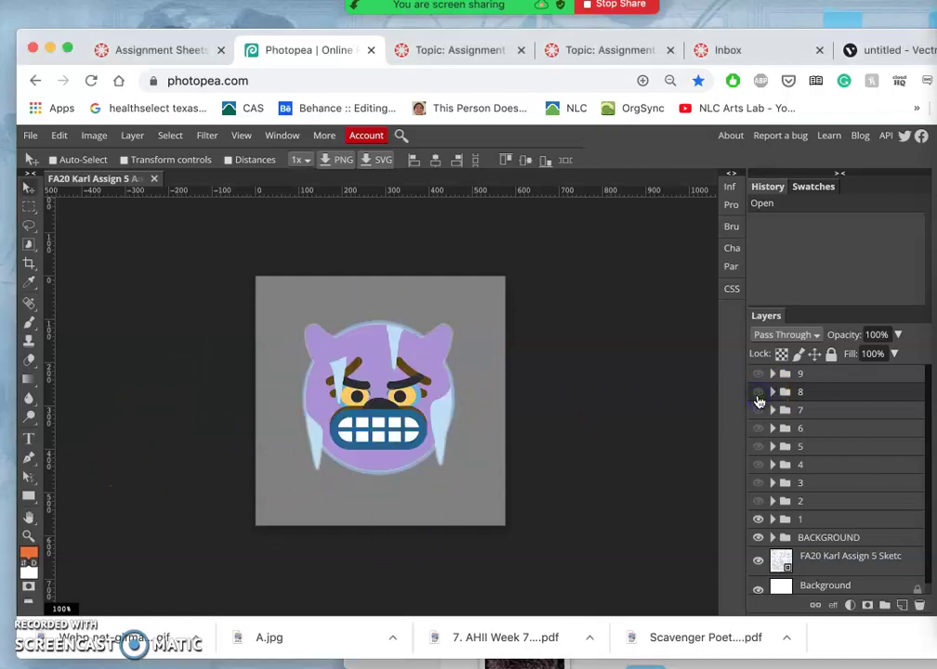
click(758, 396)
click(758, 396)
click(758, 396)
click(758, 396)
click(758, 398)
click(758, 398)
click(758, 398)
click(757, 410)
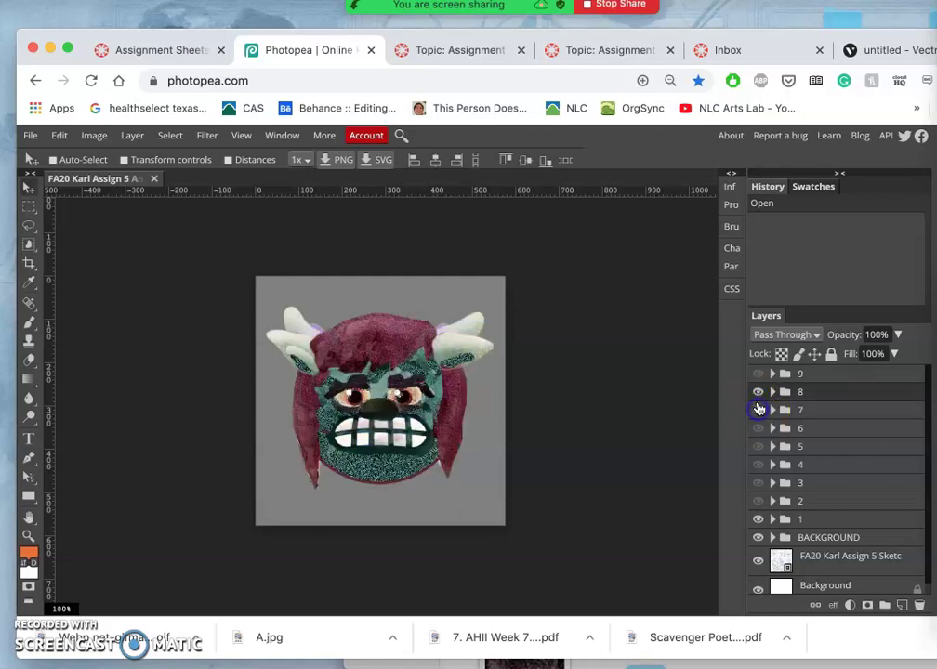
click(757, 409)
click(758, 391)
- Show layer groups 2, 3 and 4 in order to review the early frames of the transformation
click(757, 501)
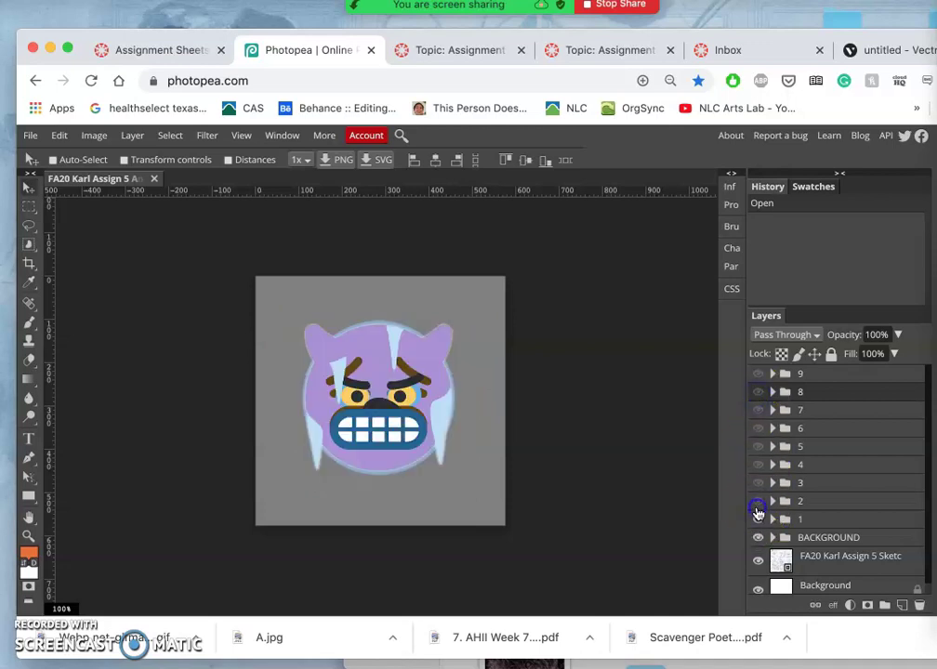
click(758, 502)
click(757, 485)
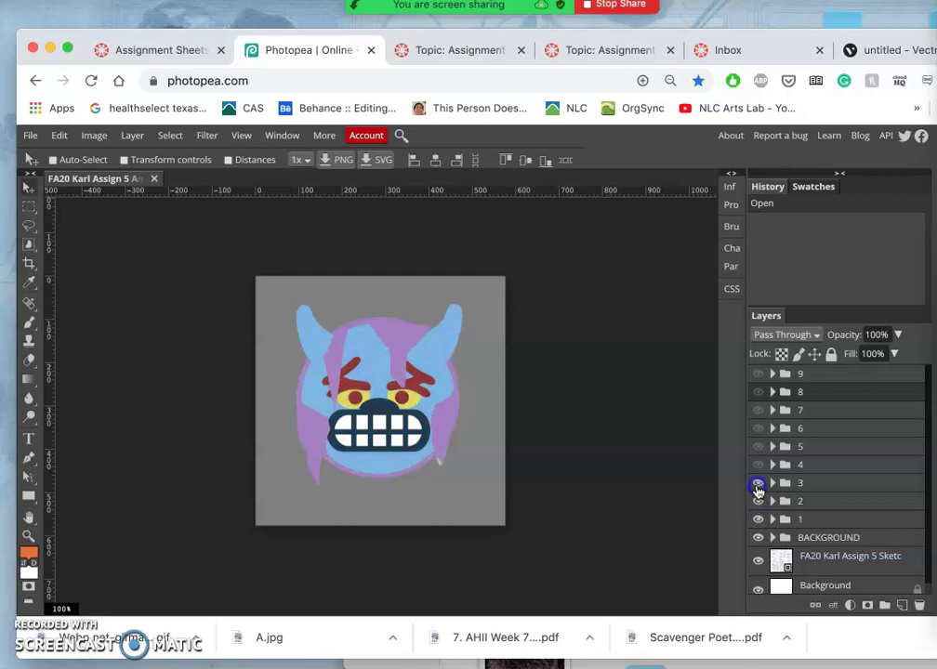
click(758, 466)
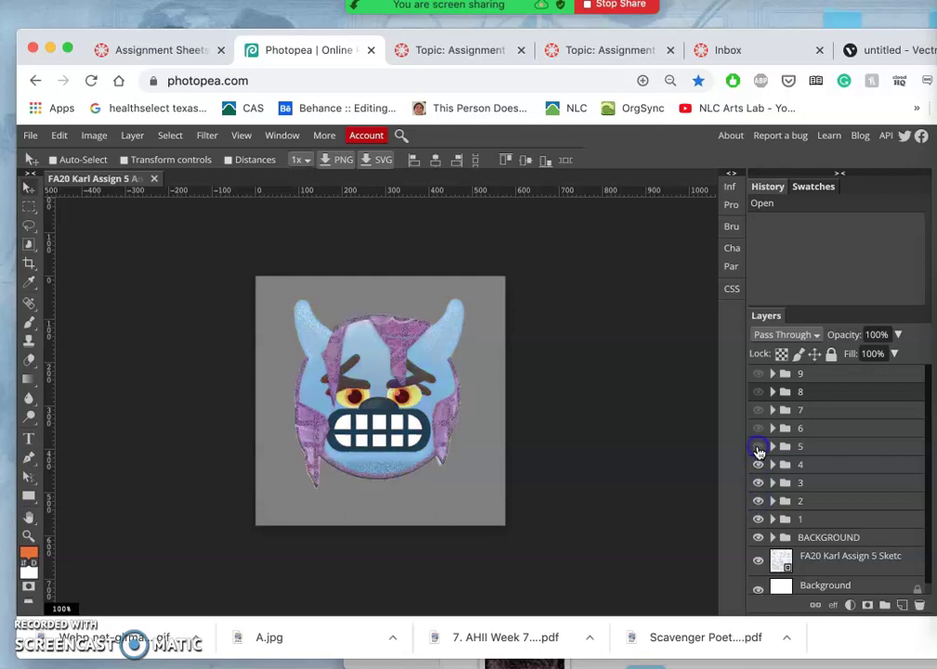
- Compare frames 4 and 5 by toggling their layer groups, leaving both groups shown
click(758, 466)
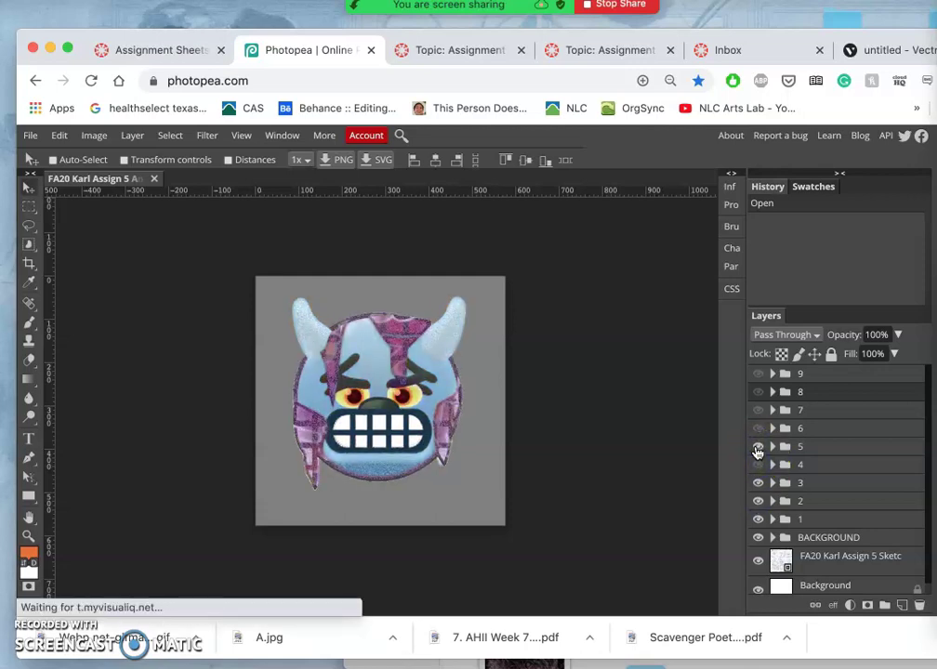
click(758, 450)
click(758, 471)
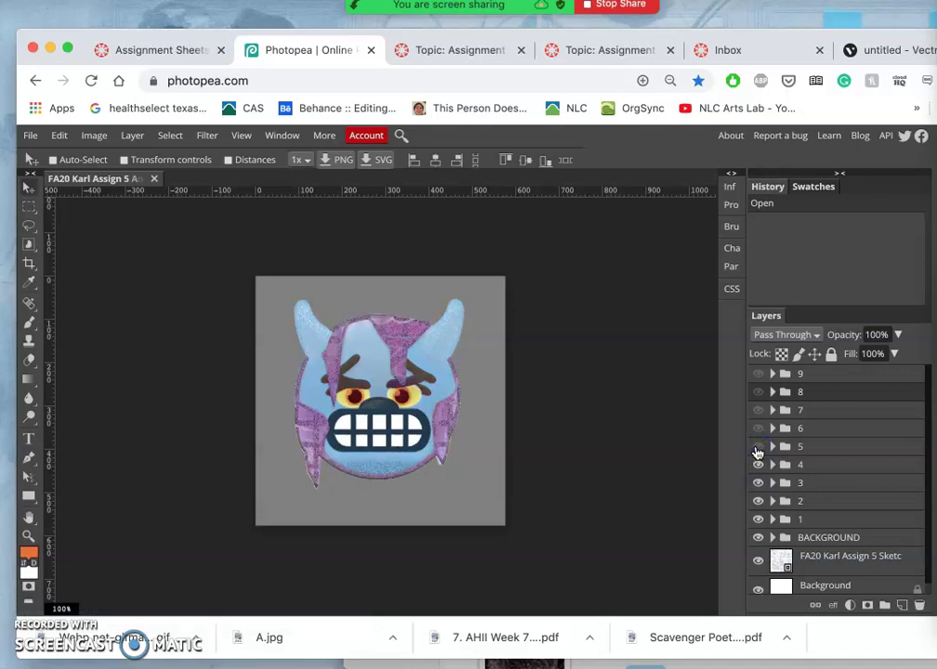
click(757, 449)
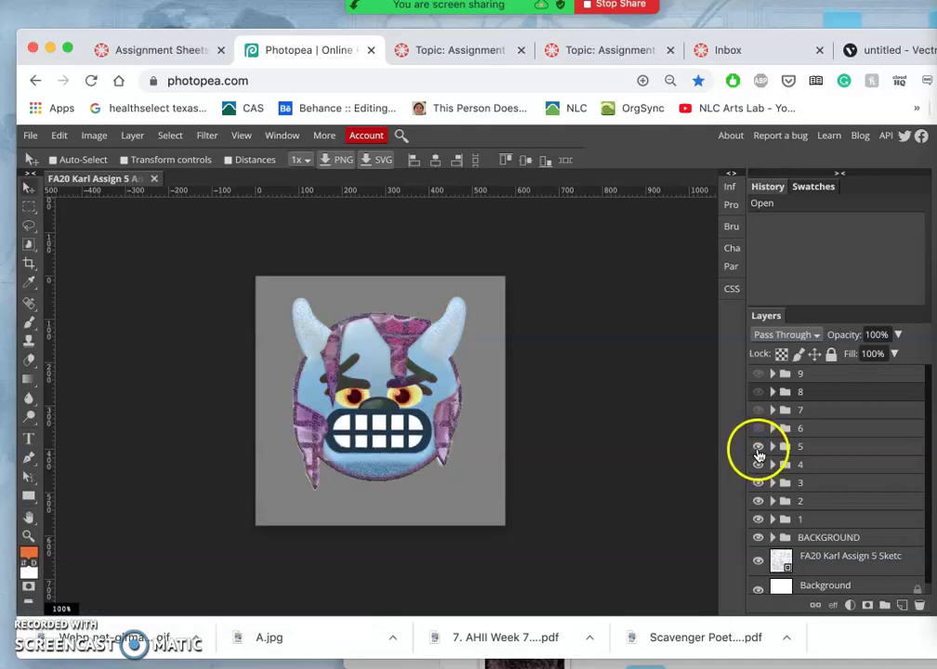
click(758, 450)
click(759, 451)
click(759, 451)
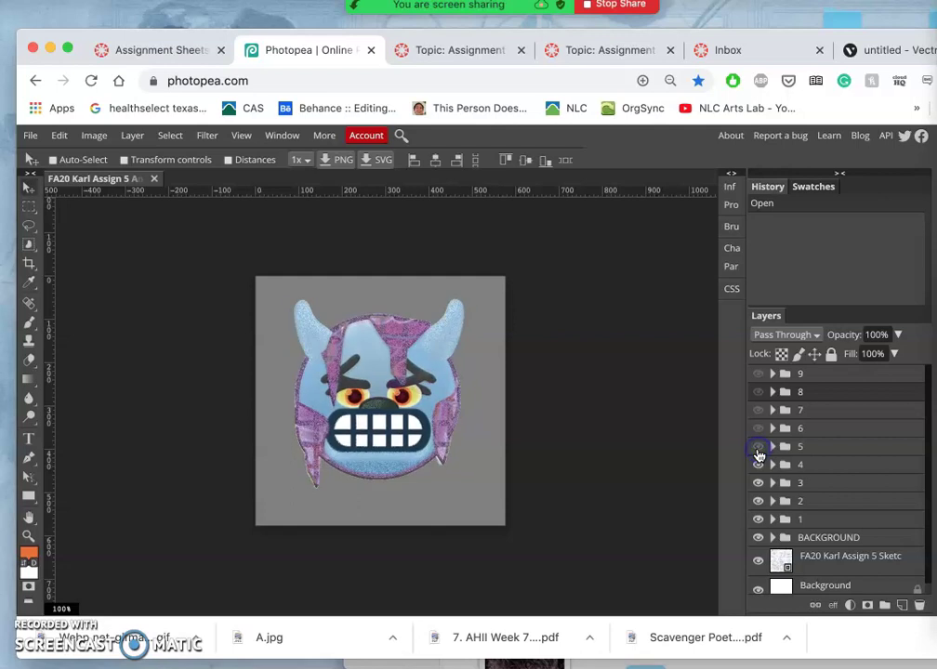
click(758, 450)
click(759, 451)
click(758, 450)
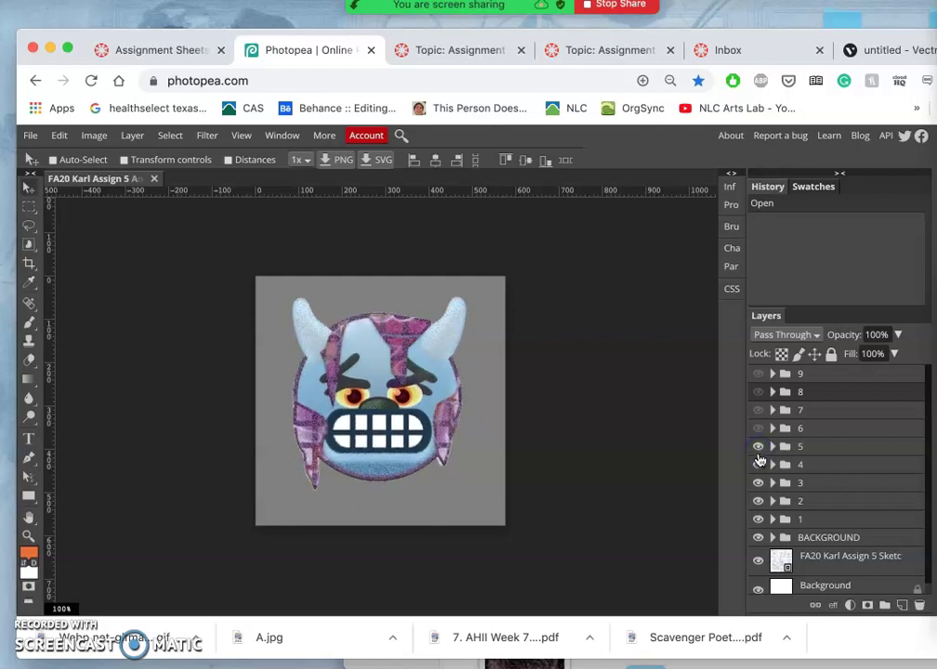
- Show layer groups 6, 7 and 8 in order, toggling each one to compare it with the preceding frame
click(759, 430)
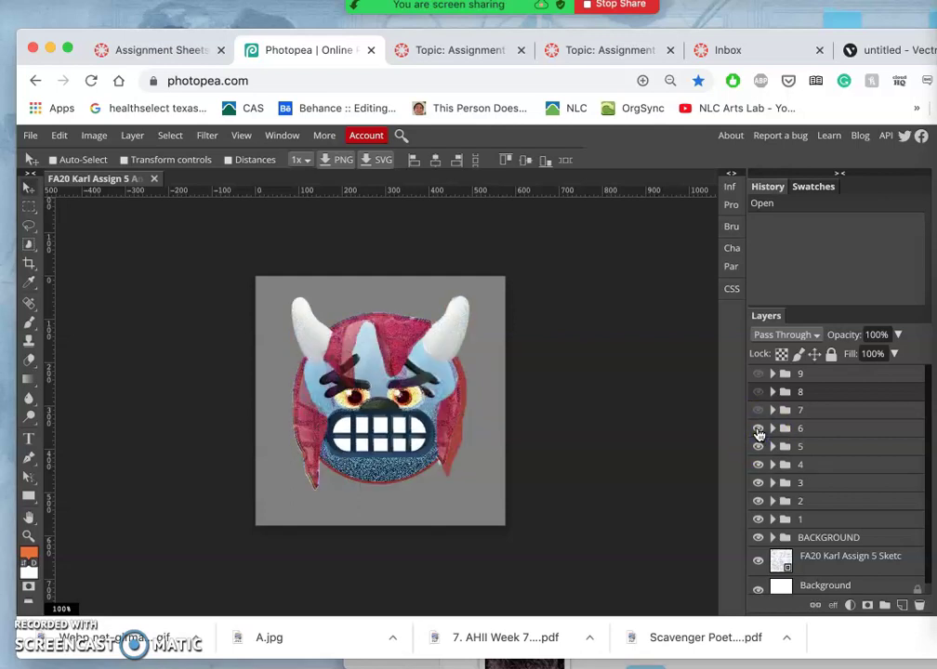
click(759, 431)
click(759, 431)
click(758, 430)
click(759, 430)
click(759, 411)
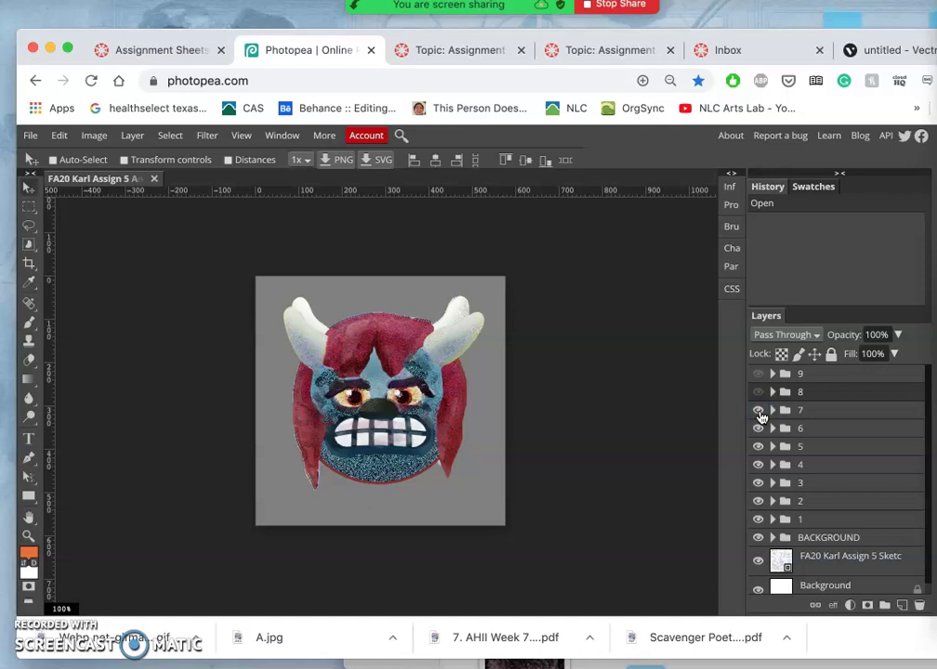
click(758, 411)
click(758, 411)
click(759, 392)
click(758, 392)
click(758, 392)
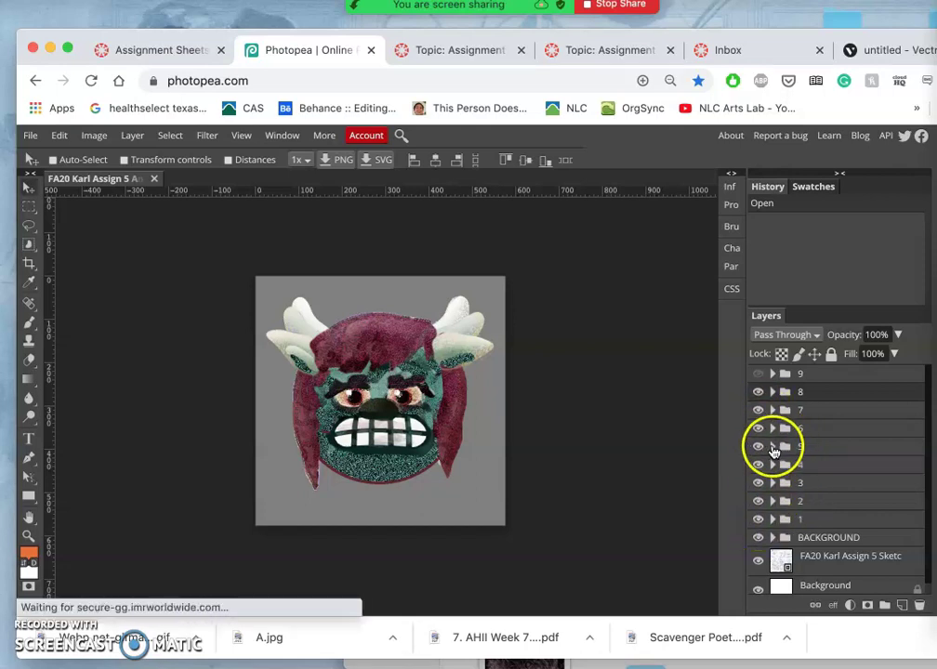
- Duplicate the 7 copy 3 layer inside group 8 and move both copies of the face into group 9
mouse_move(776, 397)
mouse_down()
mouse_move(779, 362)
mouse_move(772, 374)
mouse_up()
click(772, 374)
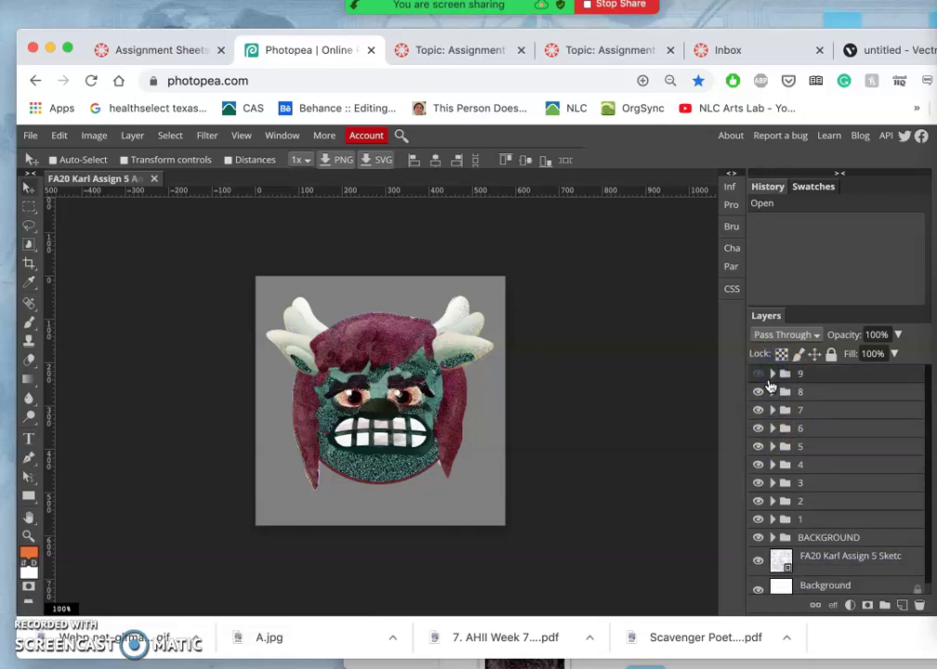
click(771, 394)
click(812, 412)
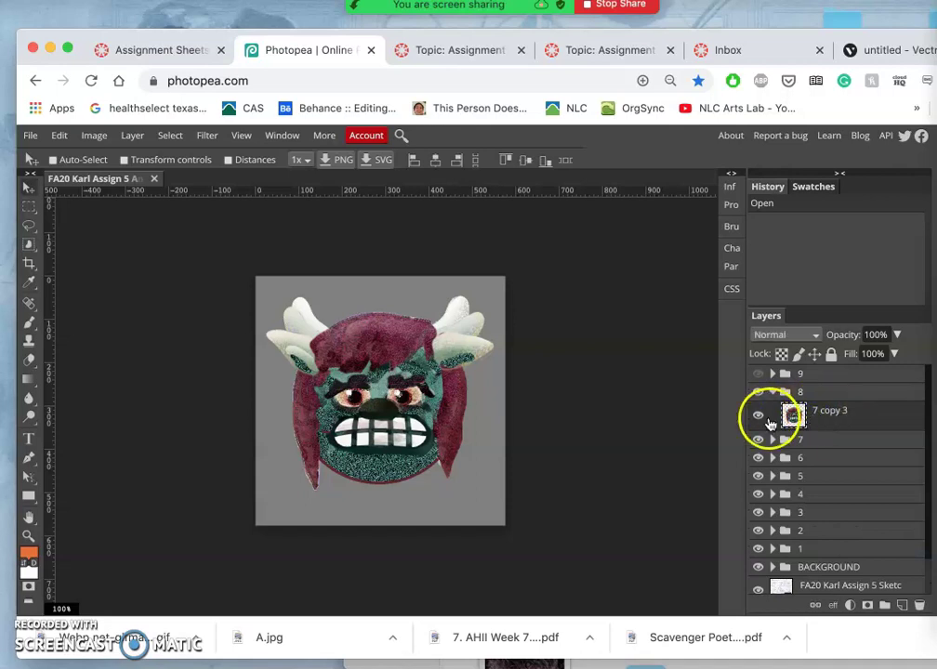
click(758, 416)
click(759, 416)
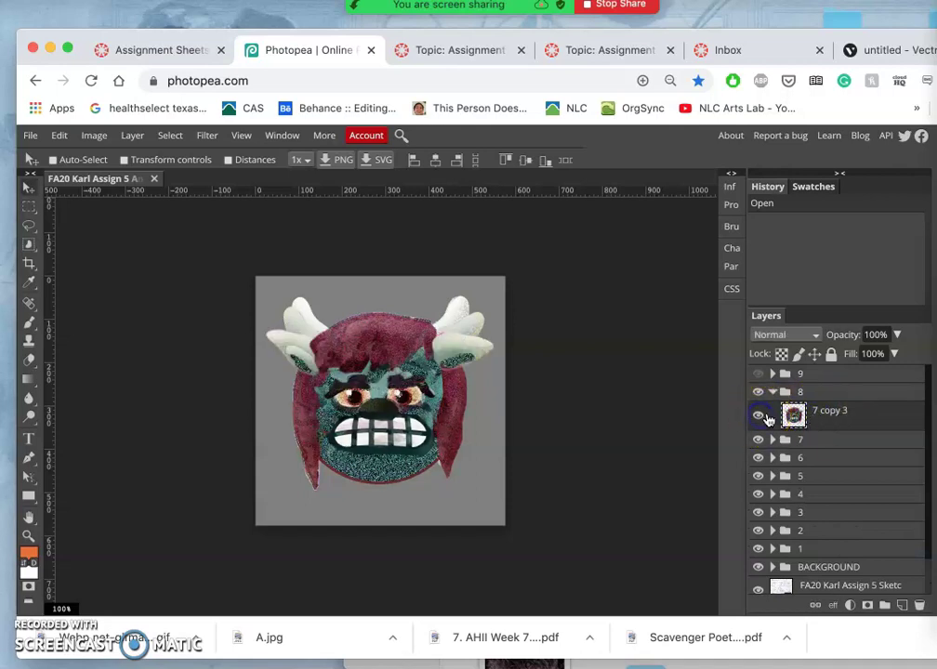
key(super+j)
click(816, 418)
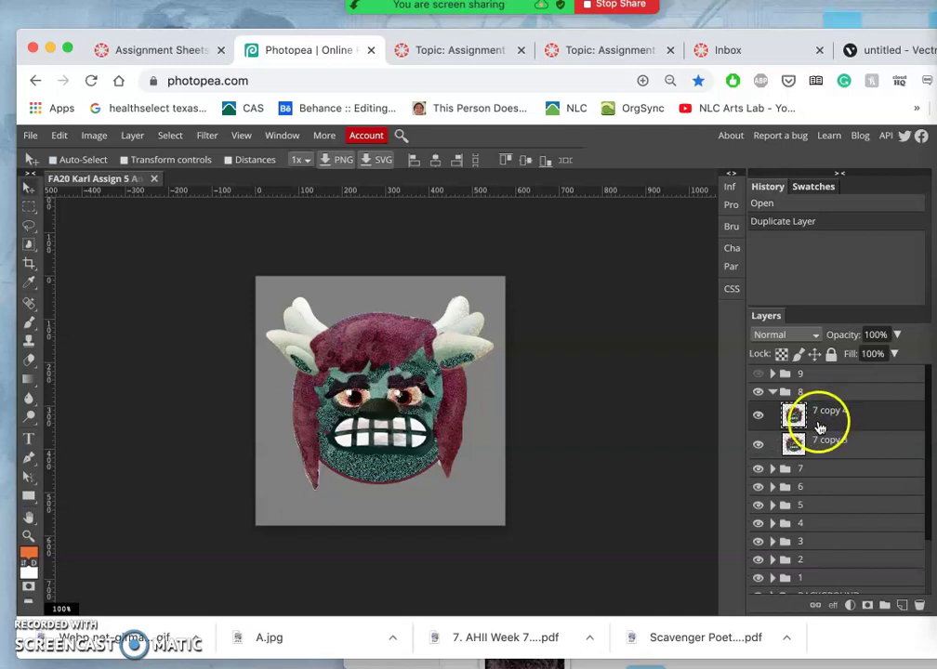
drag(816, 401, 801, 377)
click(792, 398)
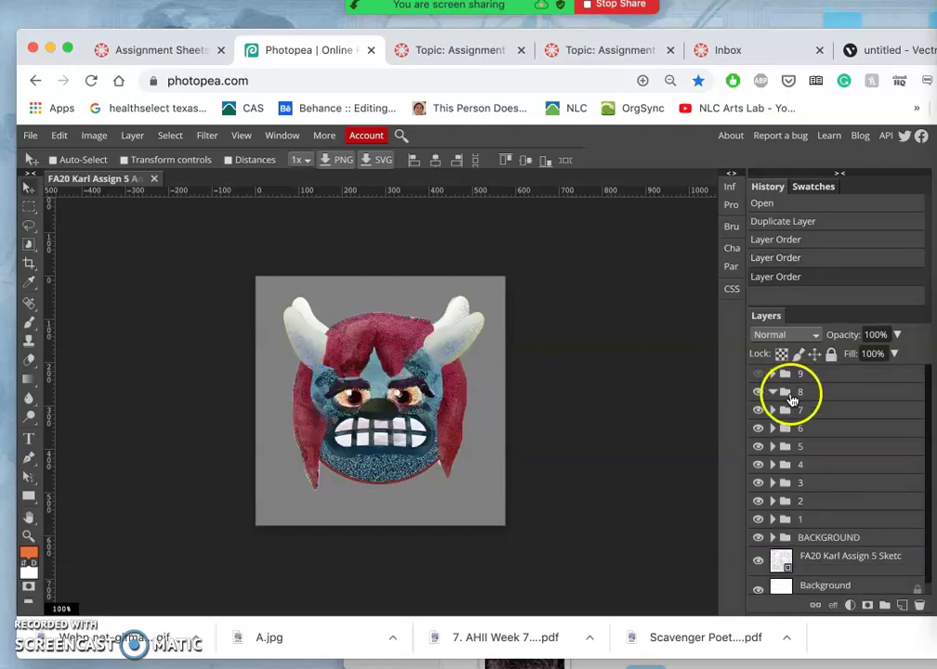
- Expand and show group 9, and delete its extra 7 copy 3 layer
click(772, 374)
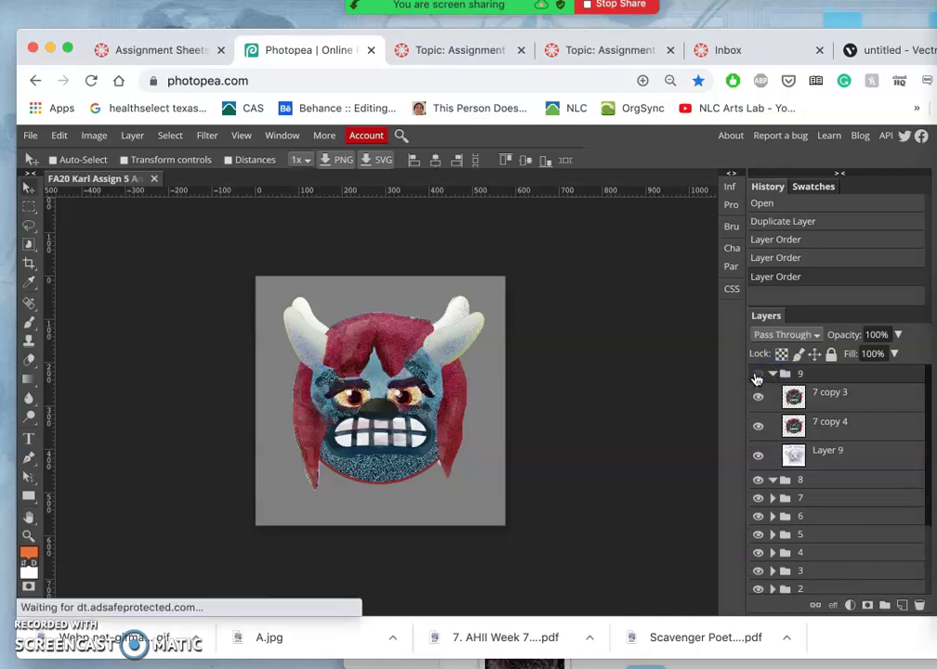
click(757, 375)
click(759, 398)
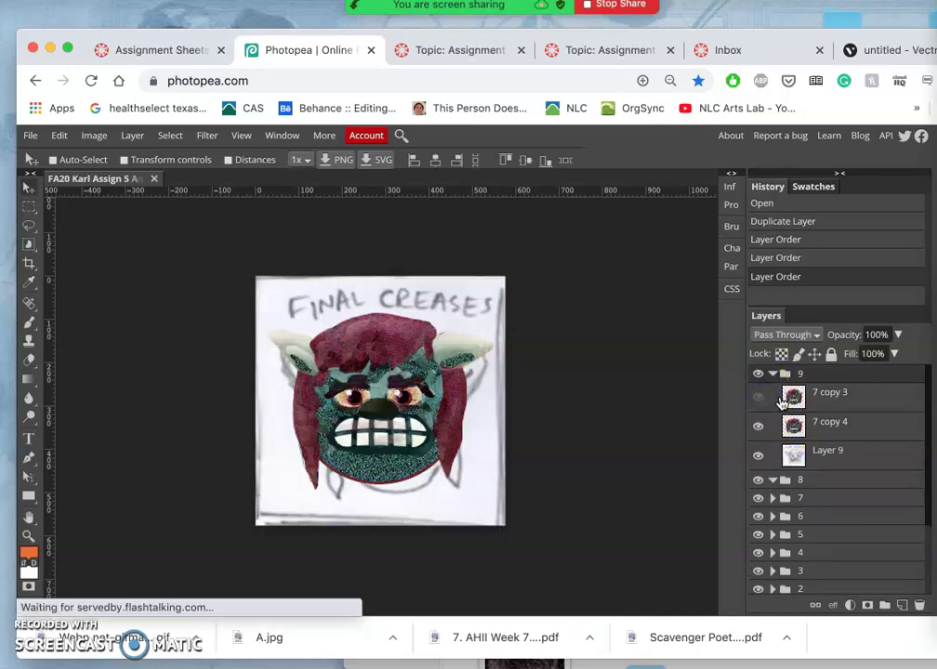
click(813, 409)
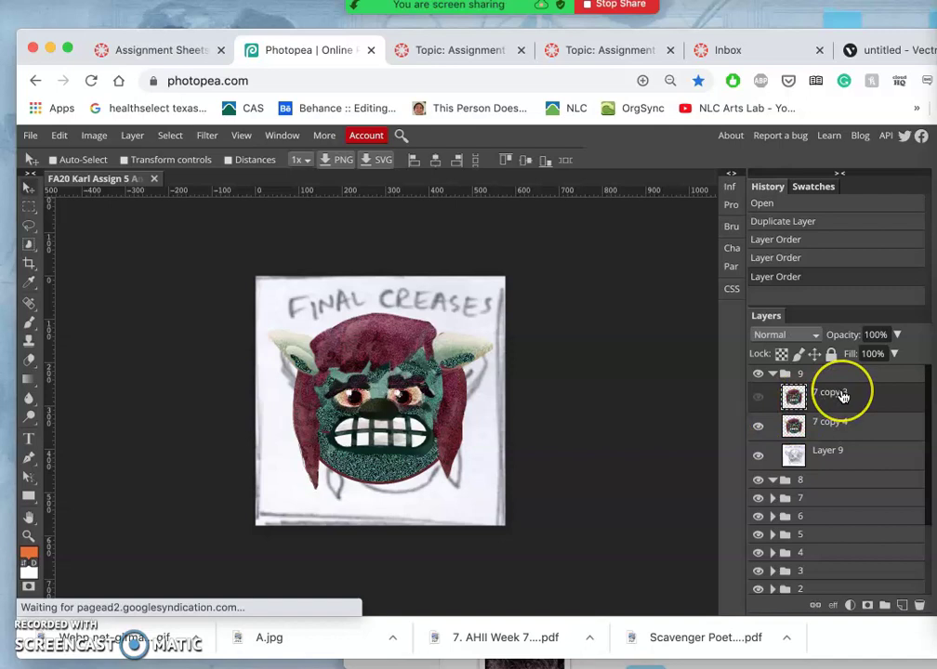
key(Delete)
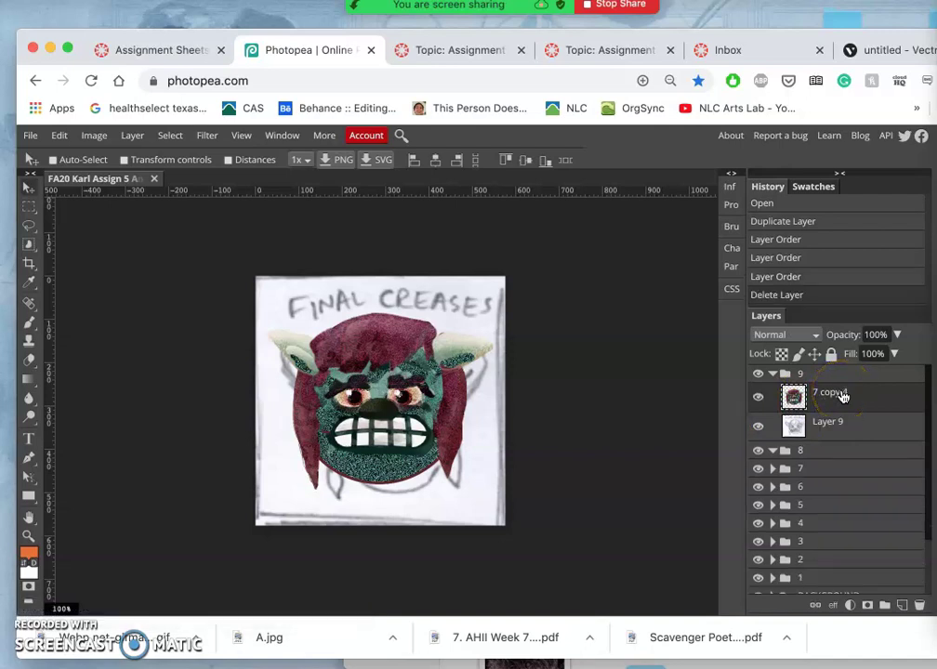
- Compare the Final Creases sketch on Layer 9 with the 7 copy 4 face artwork by toggling their visibility
click(759, 429)
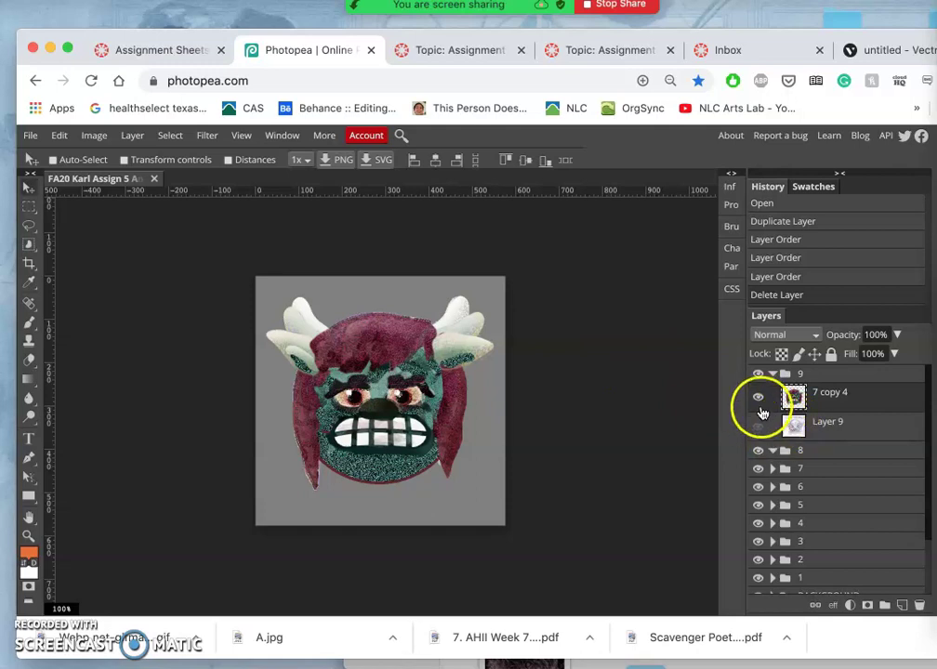
click(759, 424)
click(759, 400)
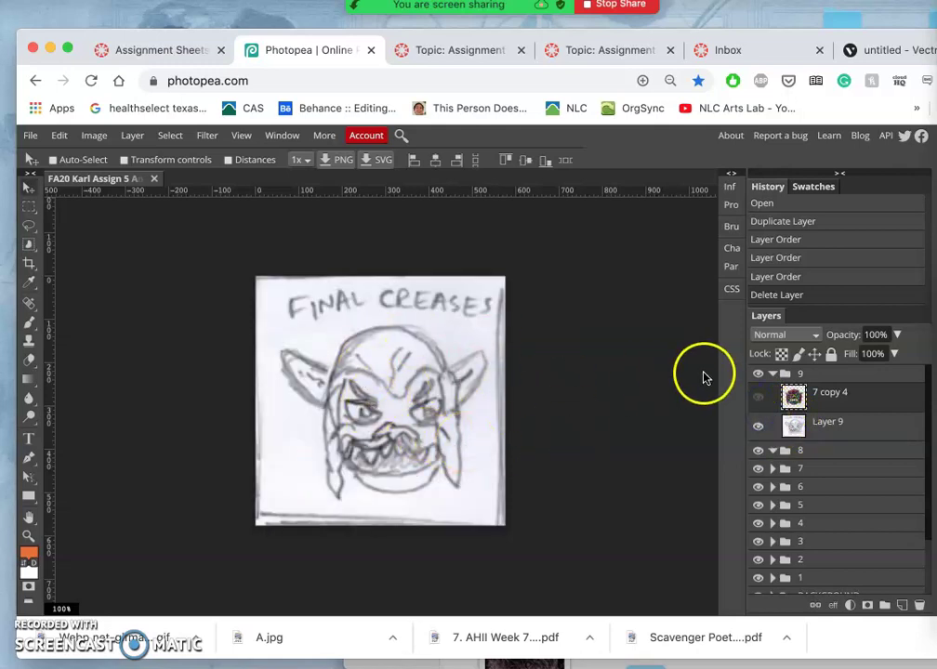
click(758, 397)
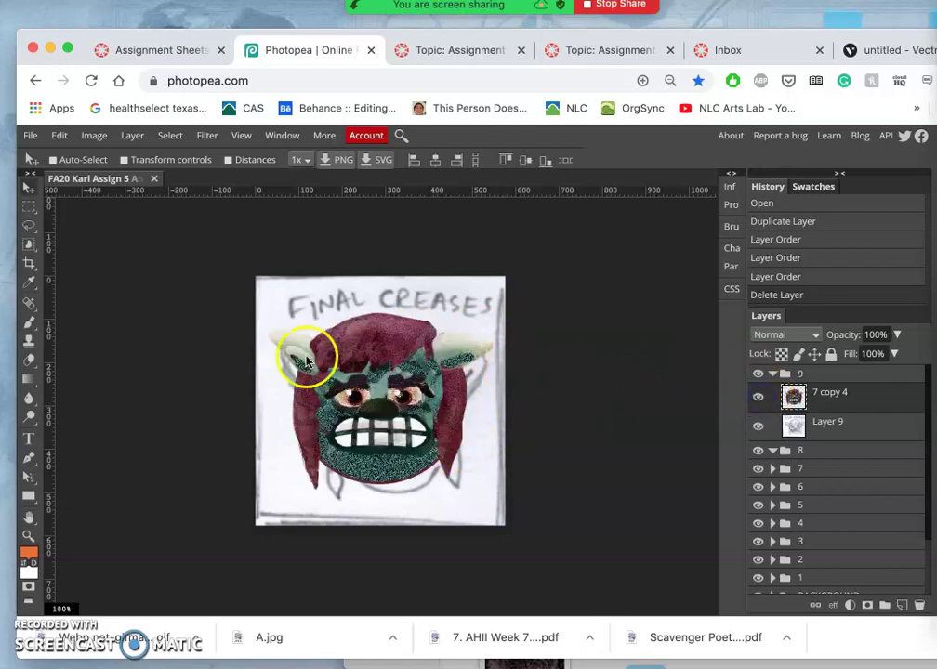
key(super+plus)
key(super+plus)
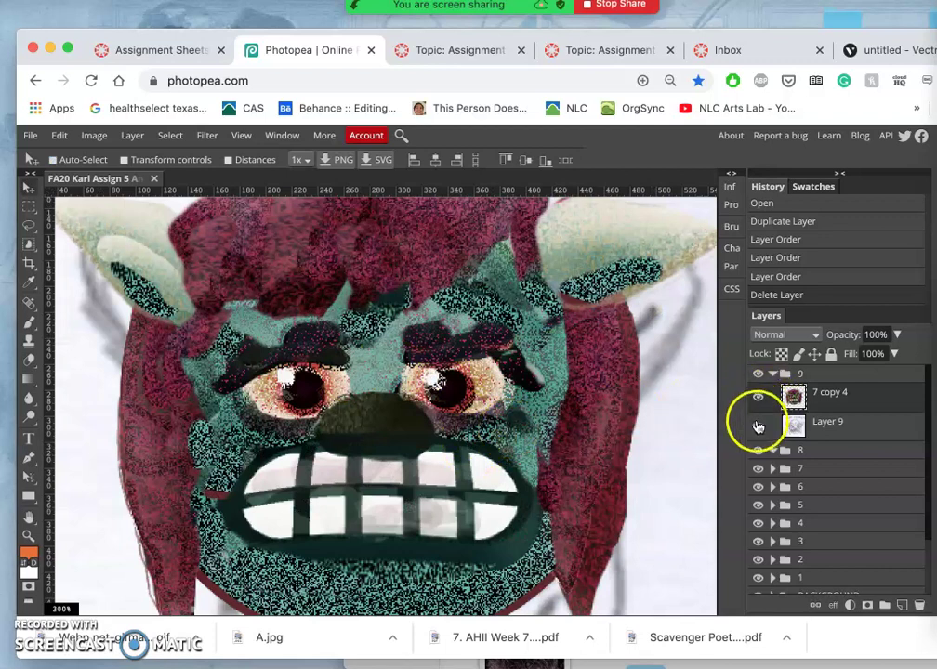
- Hide the Layer 9 sketch and layer groups 8 through 1 so only the frame 9 face shows over the background
click(758, 425)
key(super+minus)
key(super+minus)
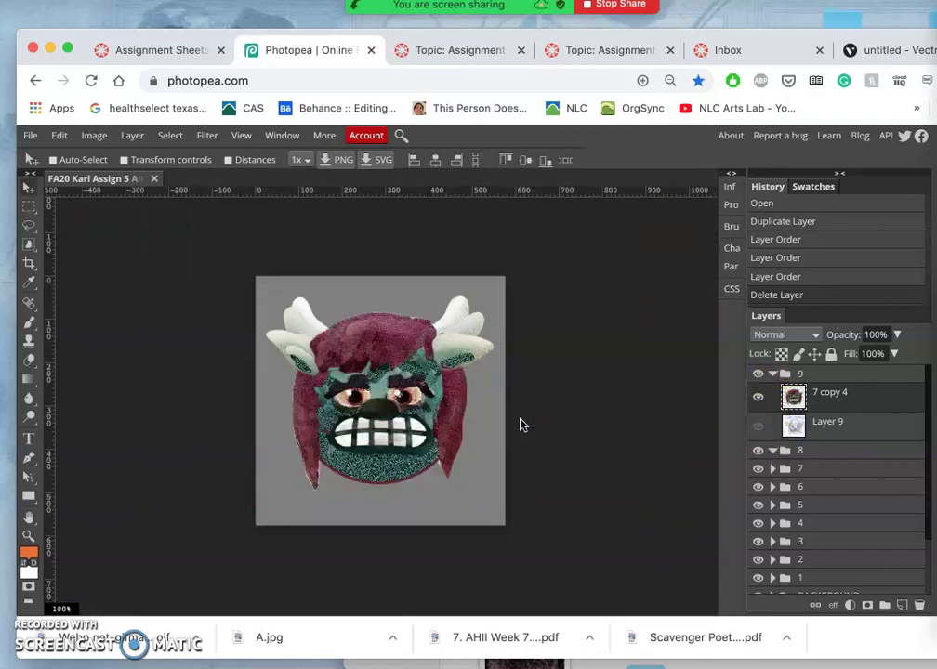
click(760, 452)
click(757, 505)
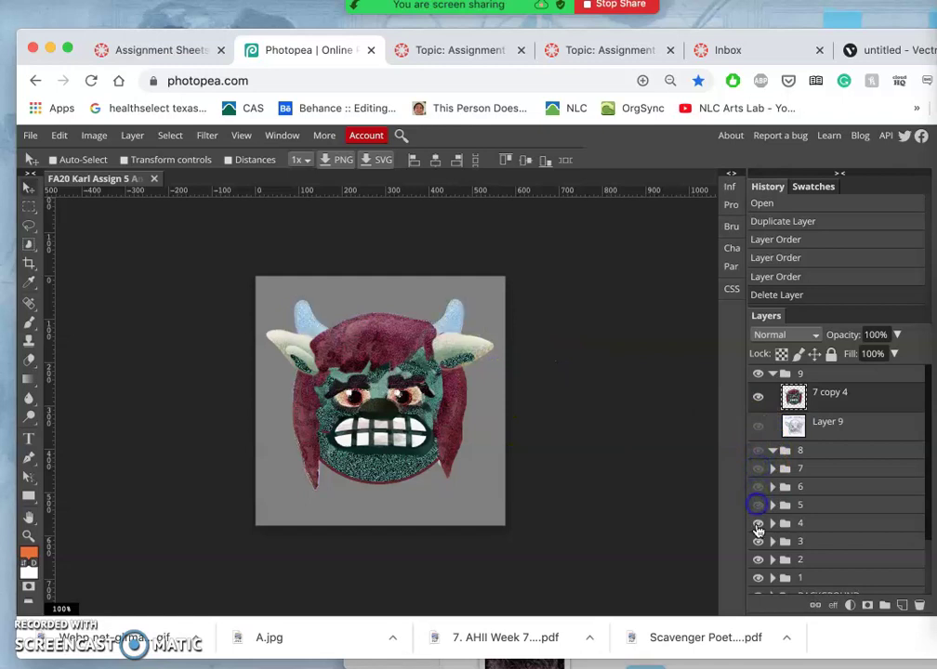
click(757, 523)
click(757, 542)
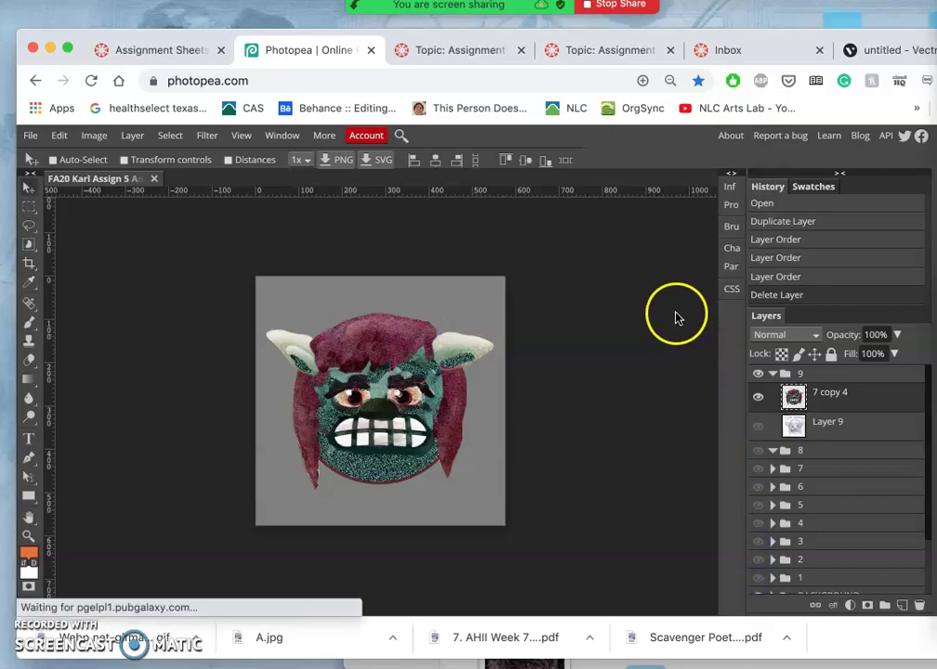
- Switch to the Assignment 5 folder window in Finder
key(F11)
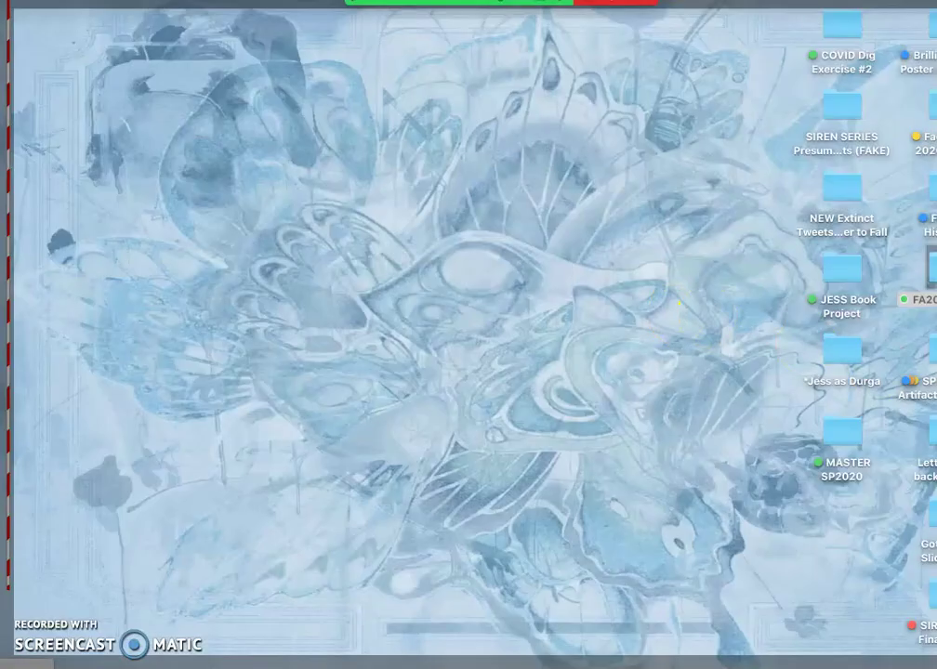
key(F11)
key(ctrl+Up)
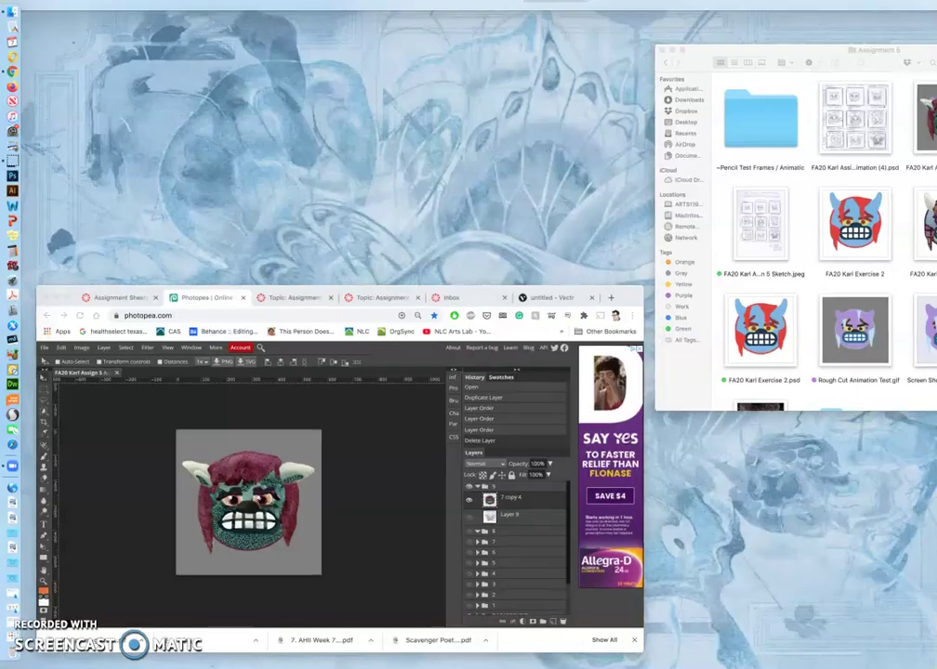
click(729, 86)
drag(729, 86, 716, 47)
- Find the 1.43.01 PM screenshot of the cracked, snarling face, view it in Preview, and close it
scroll(634, 190, down, 5)
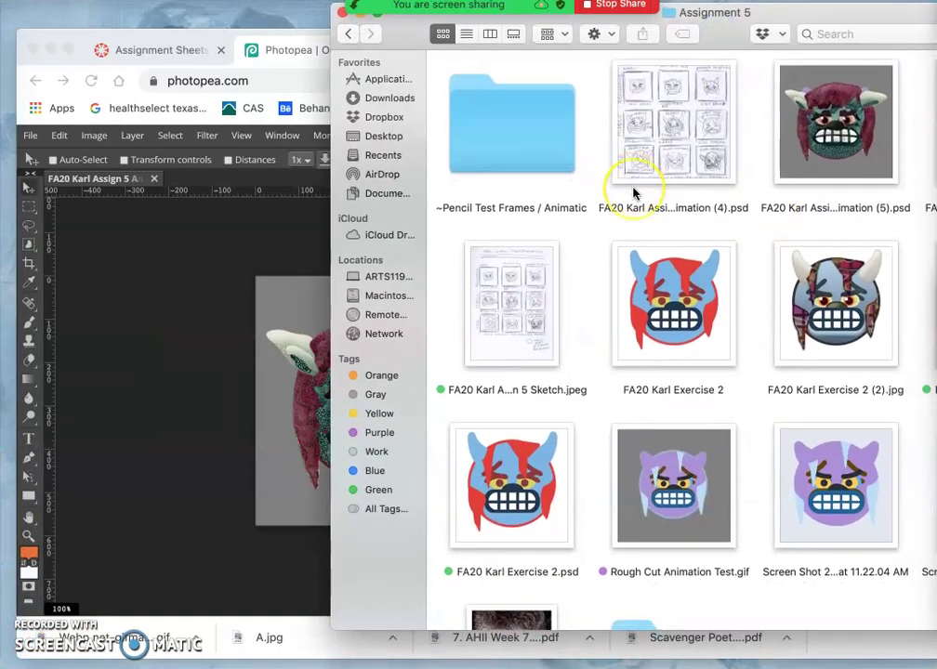
click(534, 519)
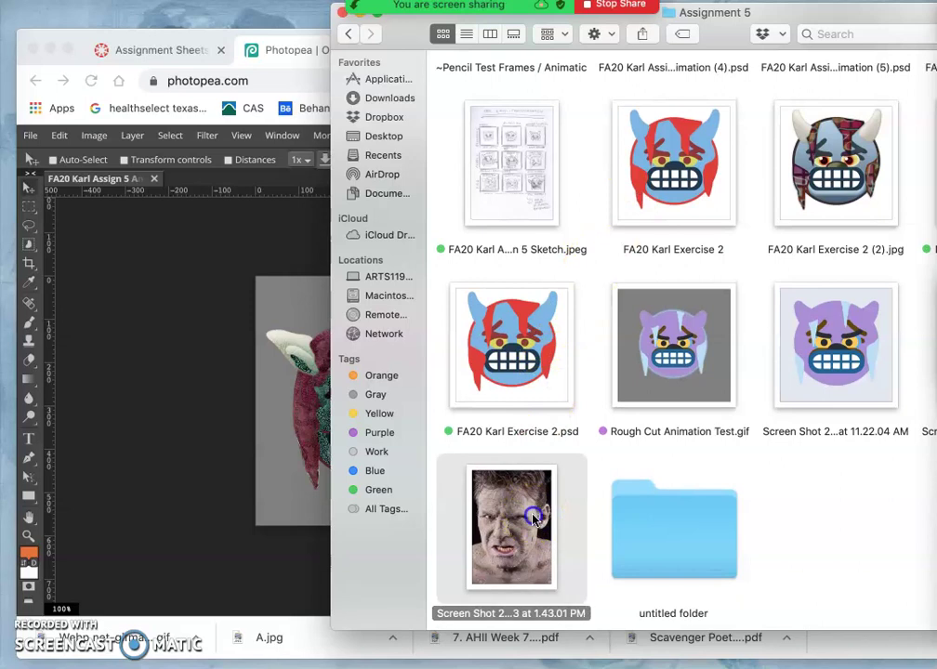
double_click(534, 518)
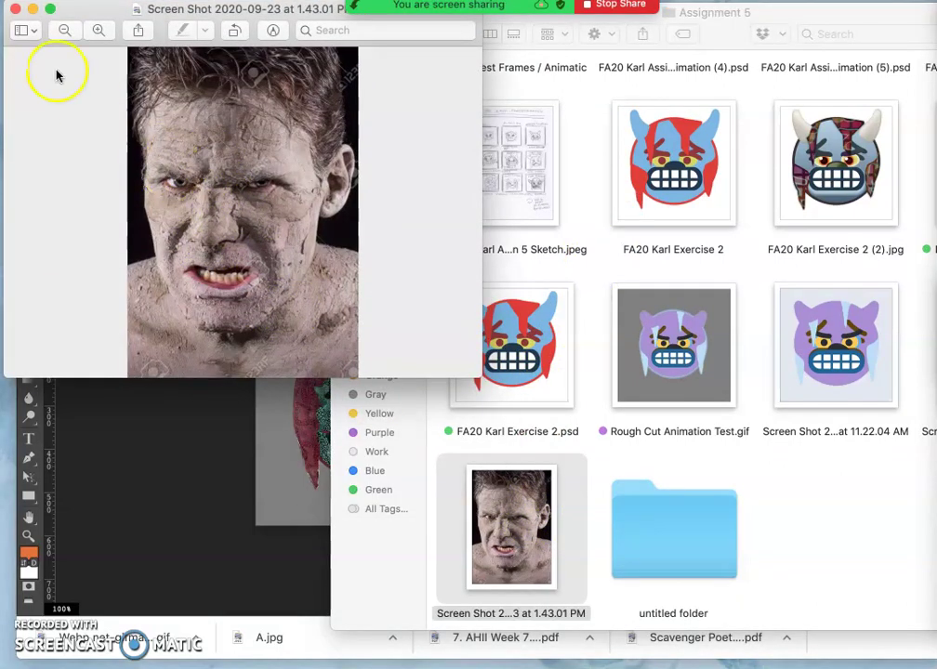
click(12, 9)
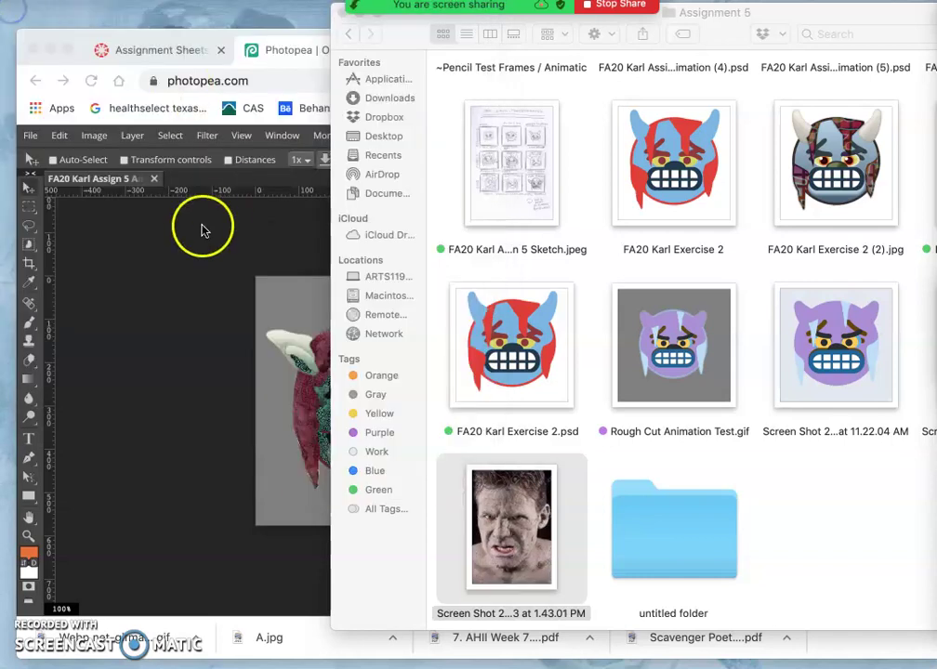
- Switch back to Photopea and add a new empty layer above 7 copy 4 in group 9
click(288, 320)
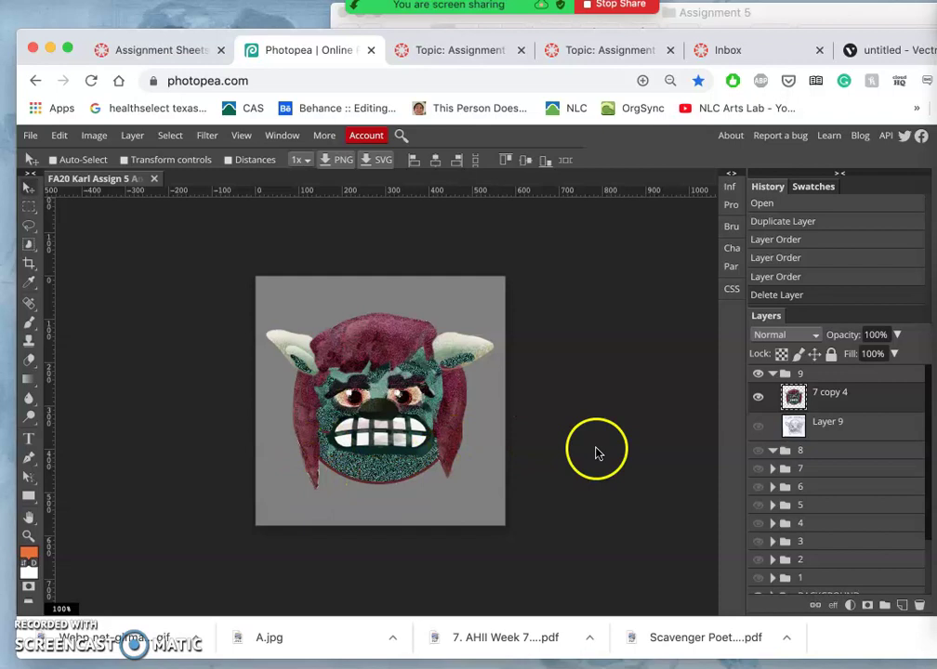
click(900, 604)
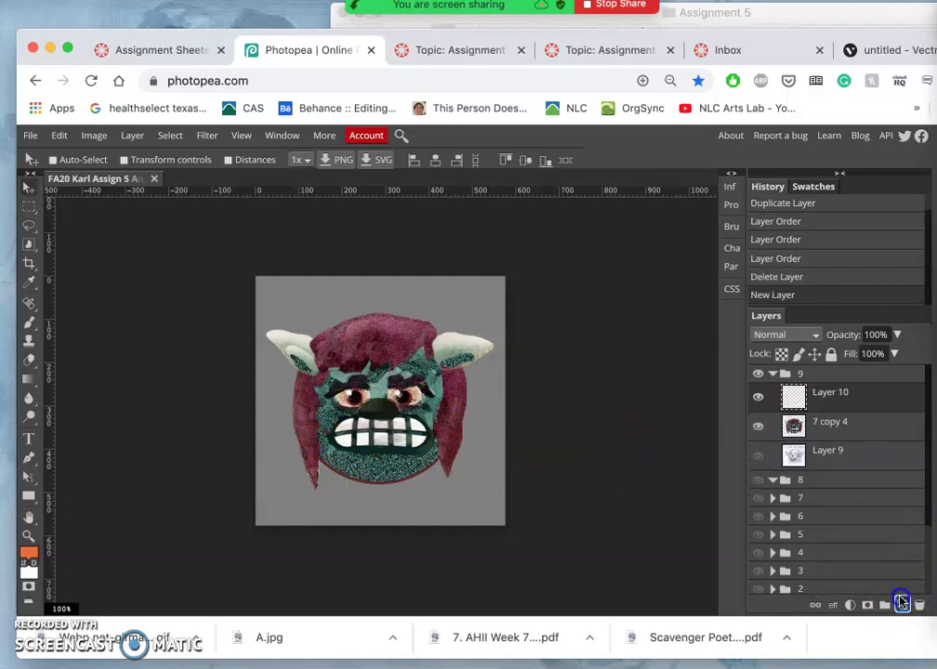
- Lasso both ears on the 7 copy 4 layer as one combined selection
click(810, 429)
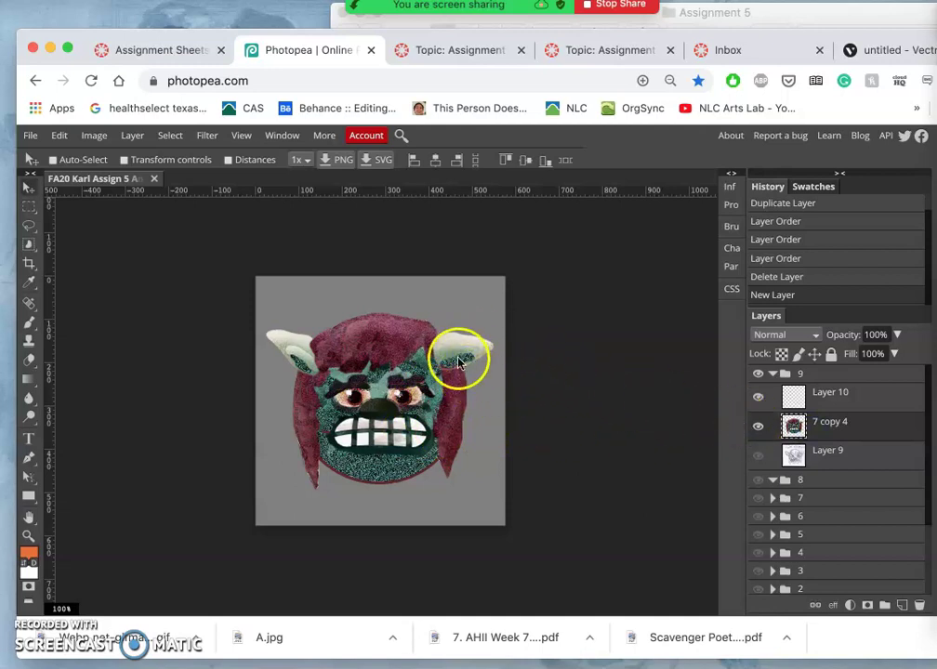
click(824, 425)
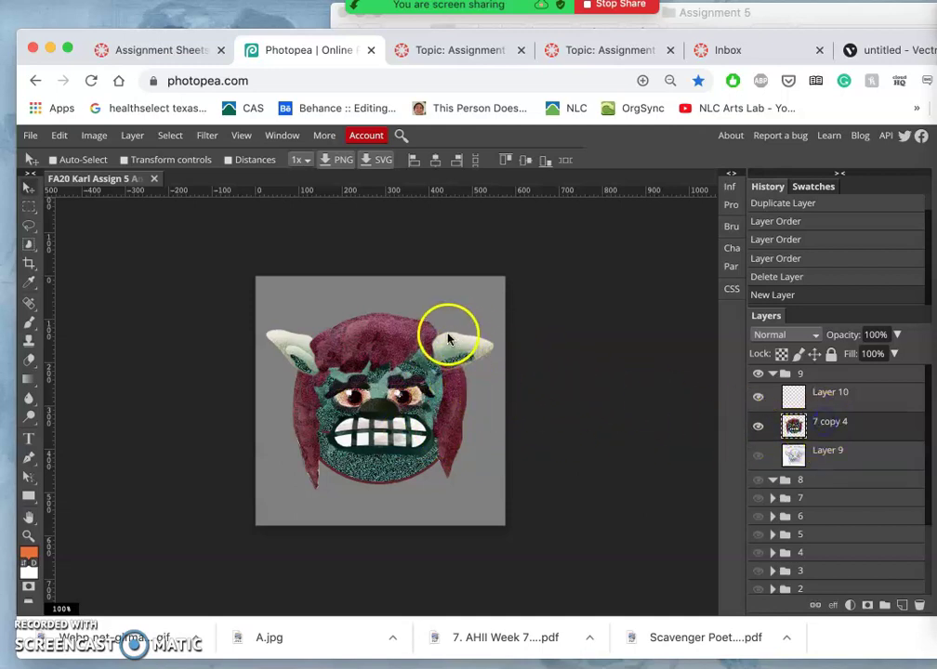
click(28, 224)
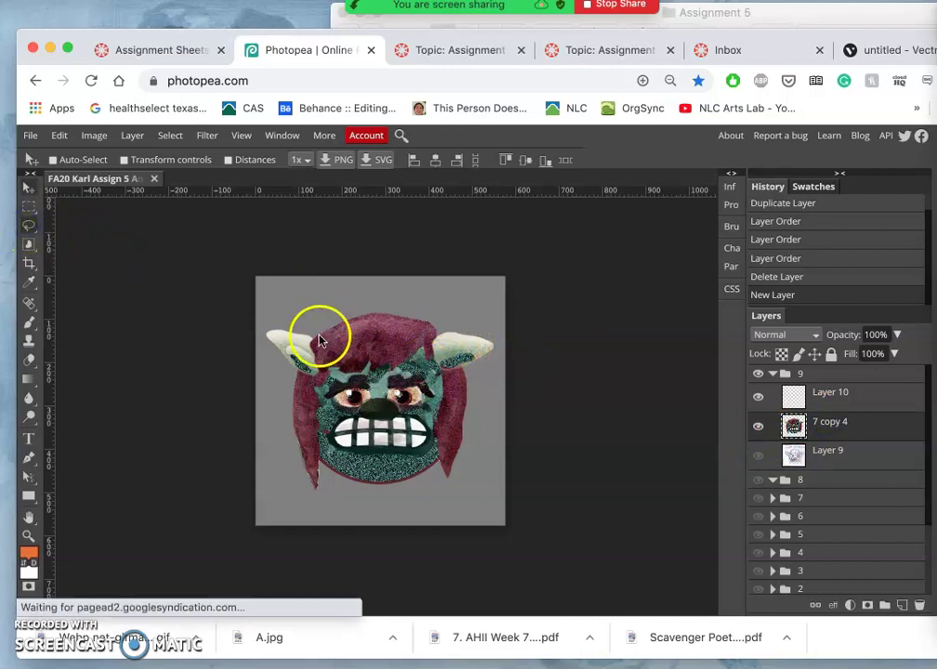
click(316, 338)
drag(315, 353, 321, 377)
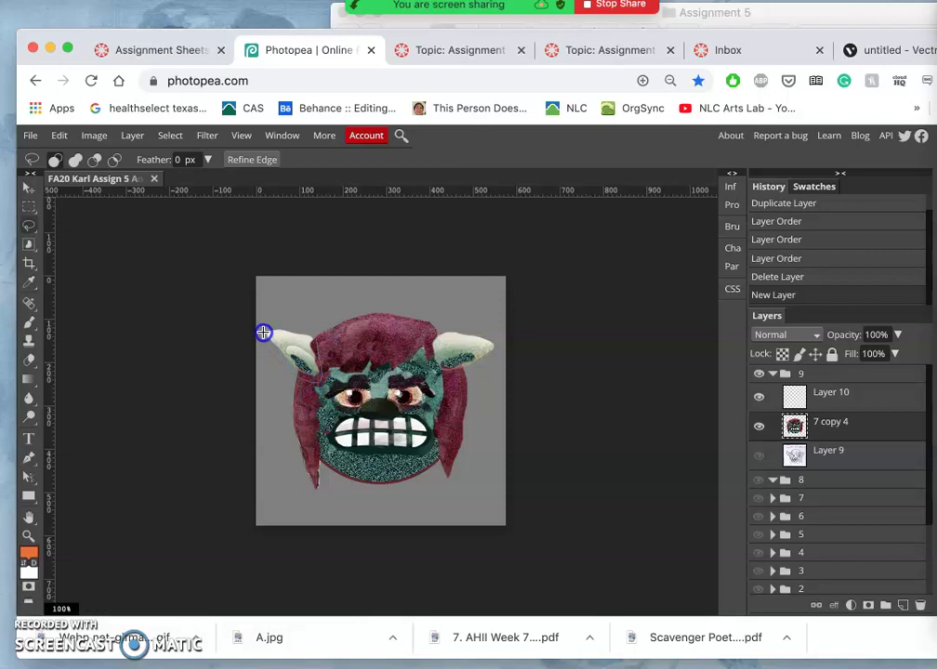
drag(314, 331, 376, 351)
click(444, 329)
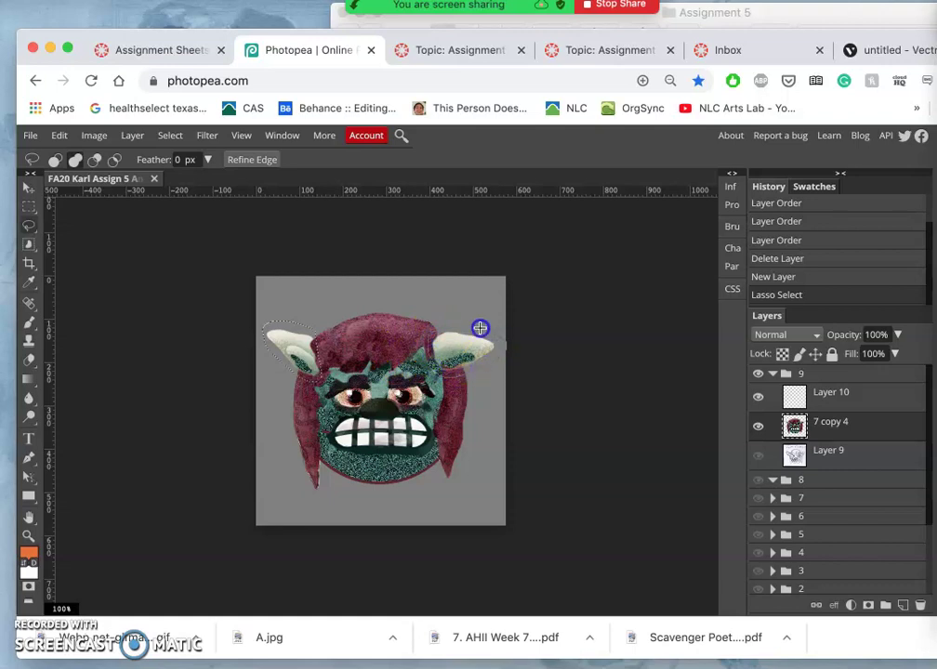
drag(437, 328, 412, 360)
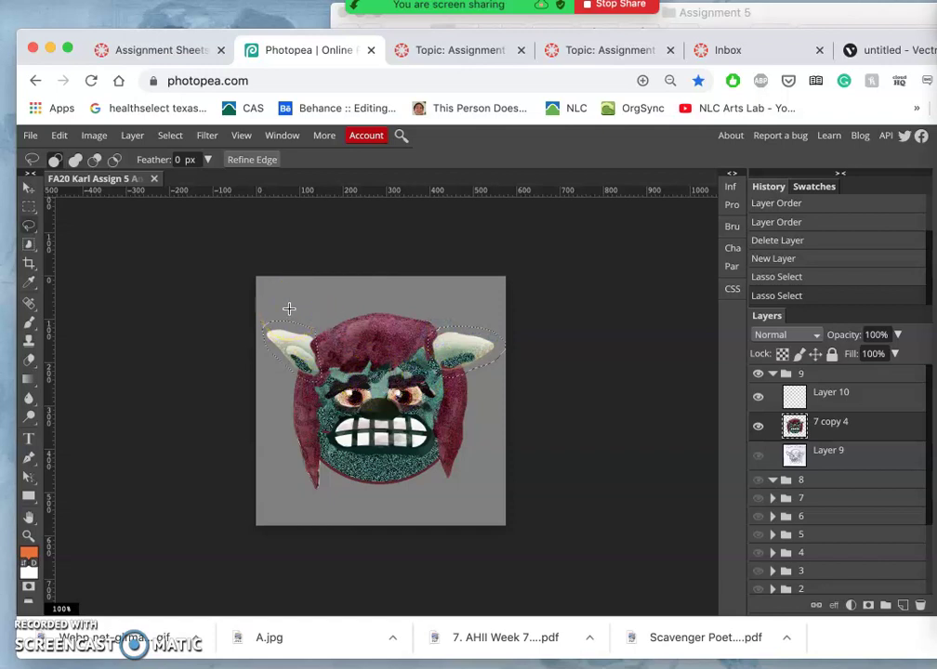
- Cut the selected ears out of 7 copy 4 and paste them onto their own layer
key(ctrl+j)
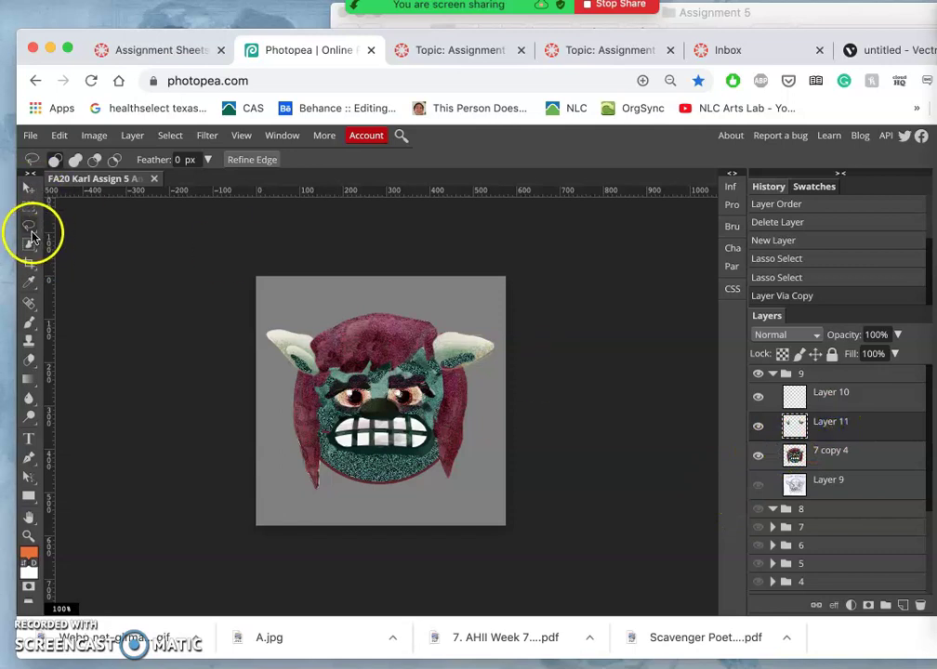
key(ctrl+z)
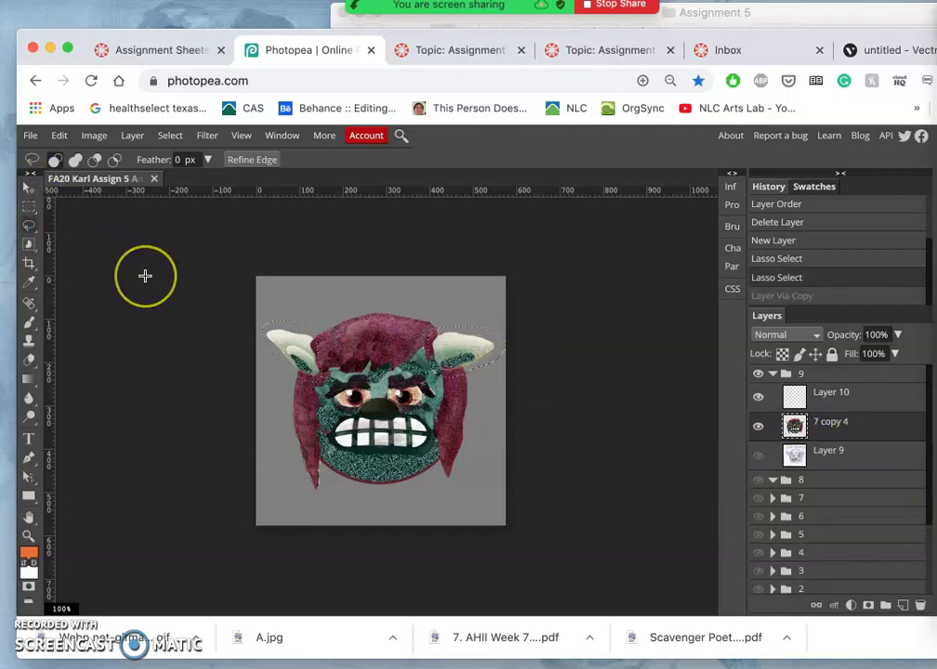
key(Delete)
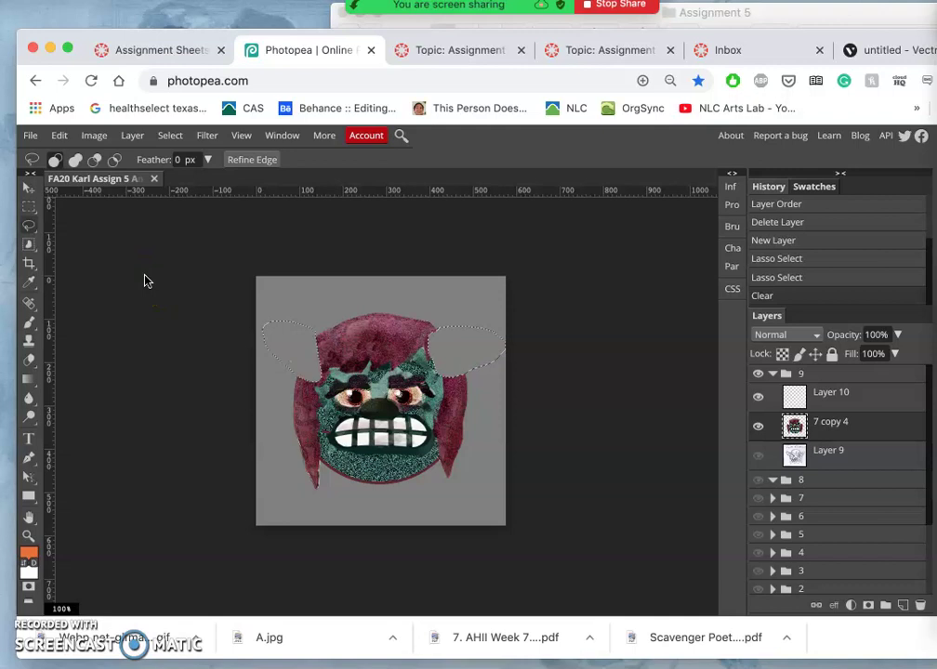
key(ctrl+d)
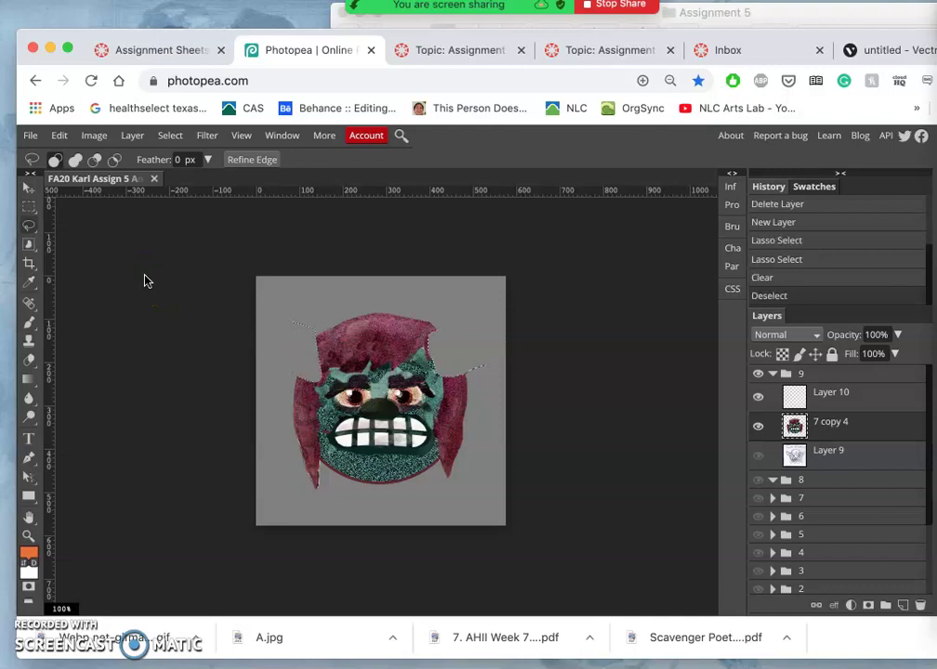
key(ctrl+v)
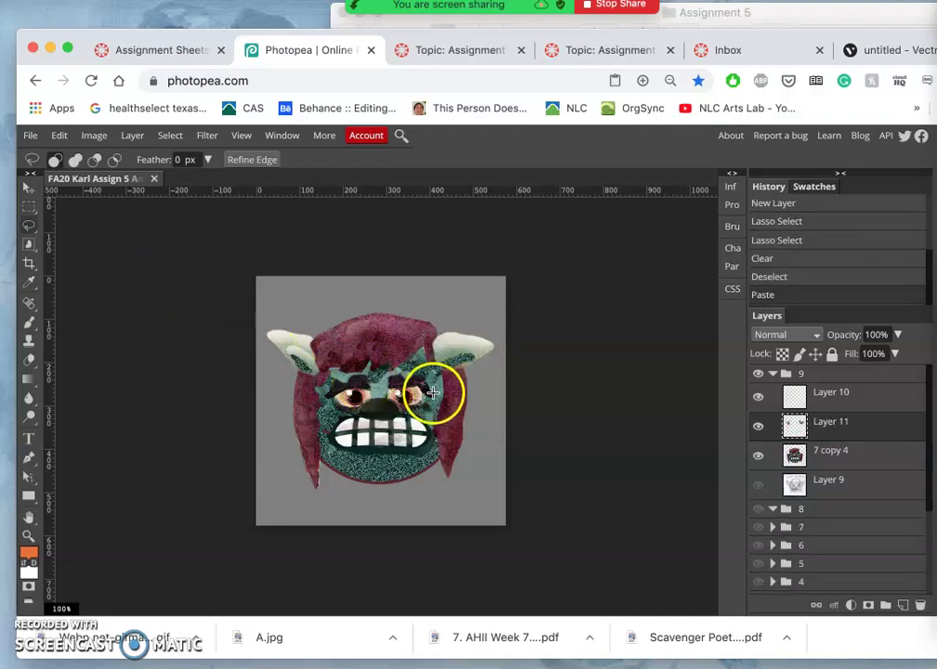
- Lasso the left ear and transform it to 103.61% width, 92.80% height and -28.9° rotation, moving it lower on the head
click(28, 243)
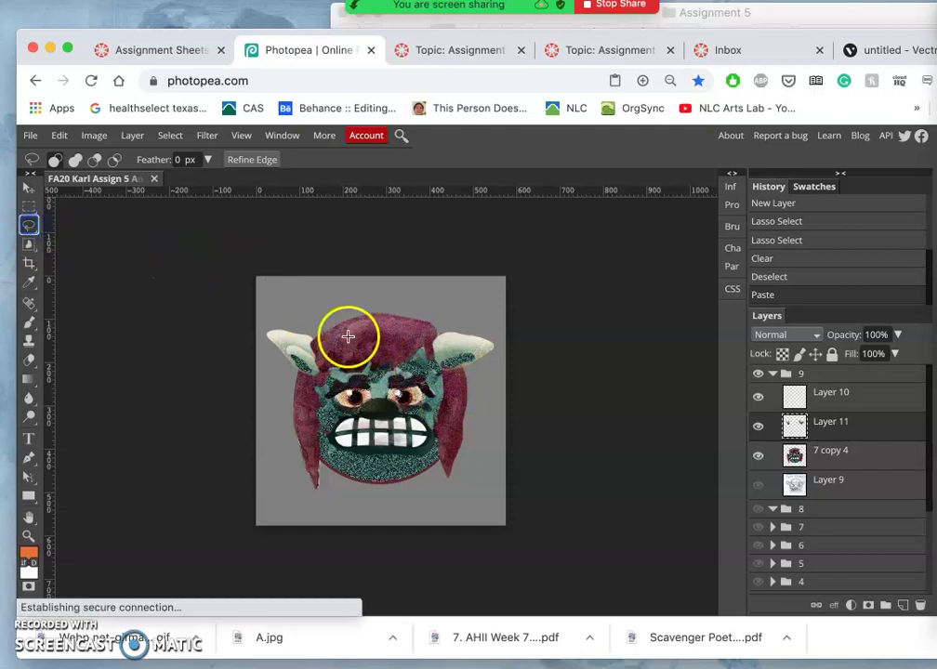
drag(306, 411, 345, 346)
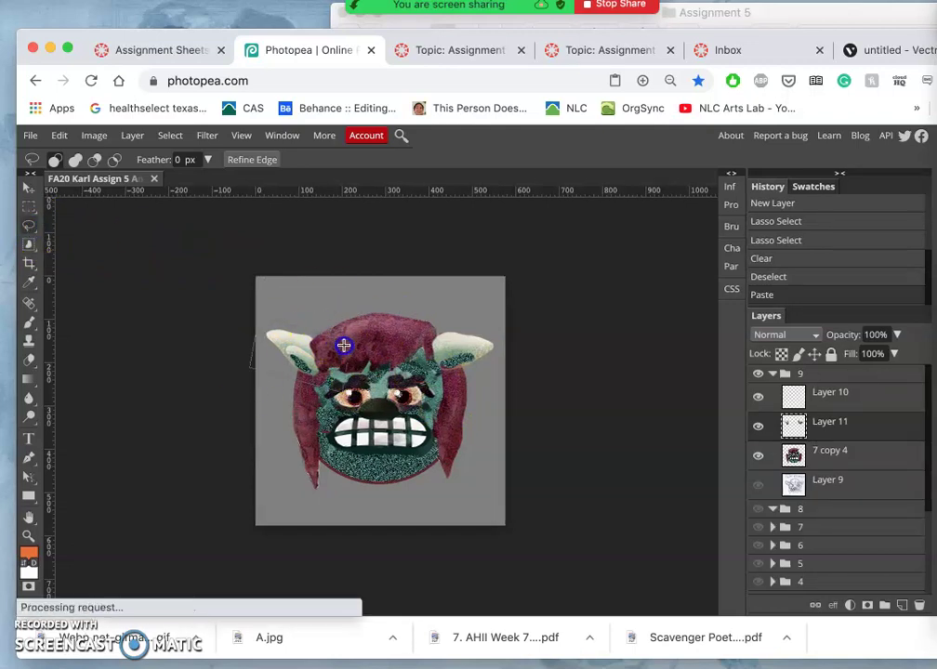
key(ctrl+t)
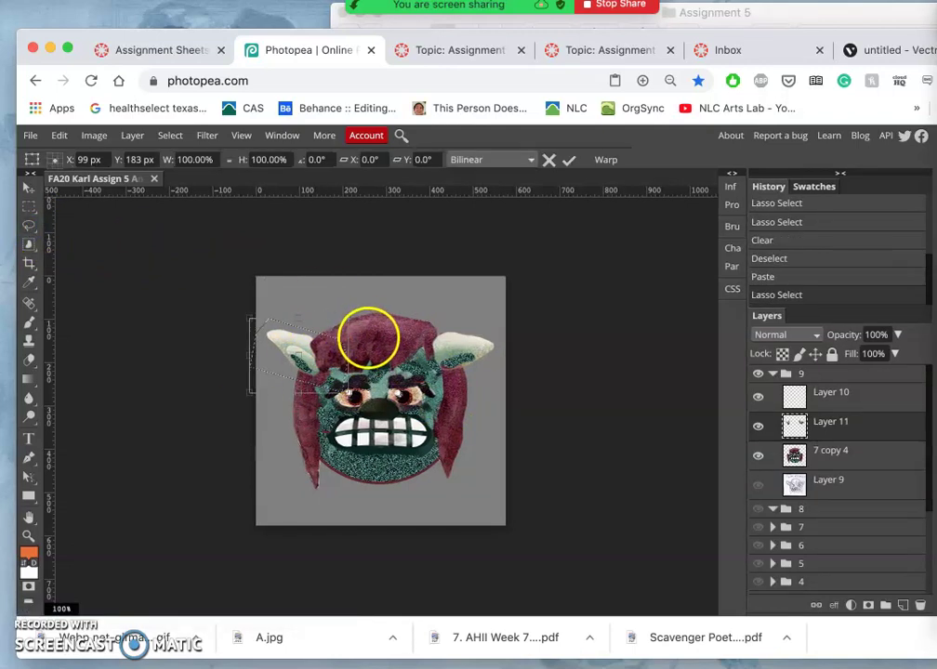
drag(365, 310, 241, 368)
click(242, 360)
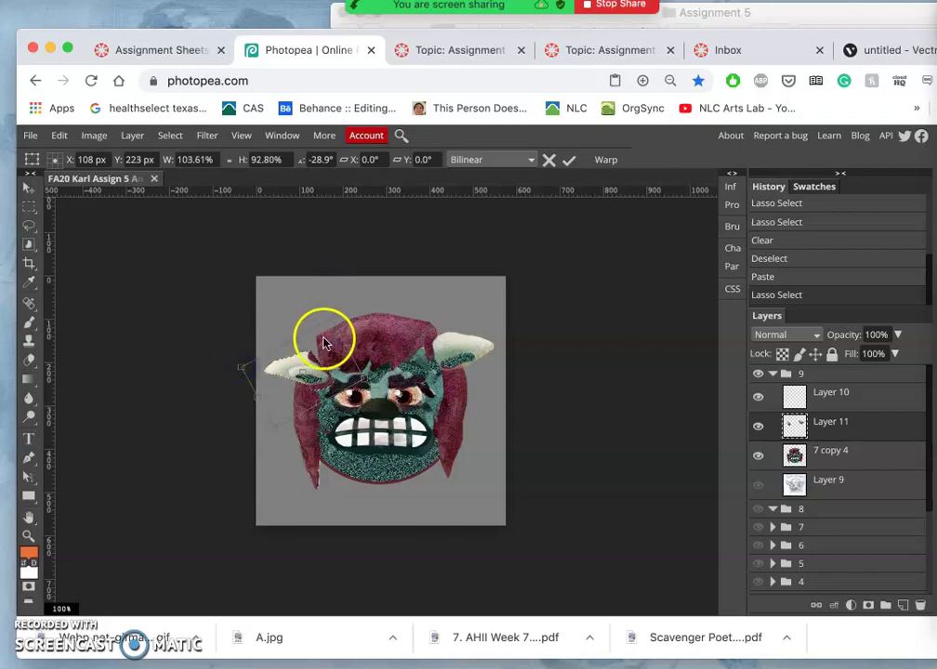
drag(330, 337, 330, 343)
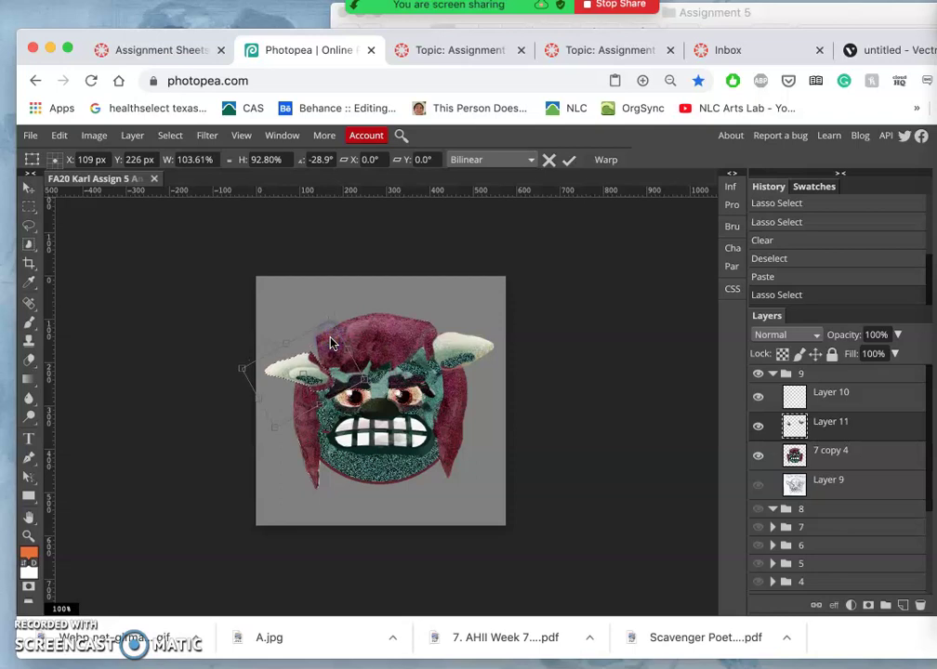
key(Return)
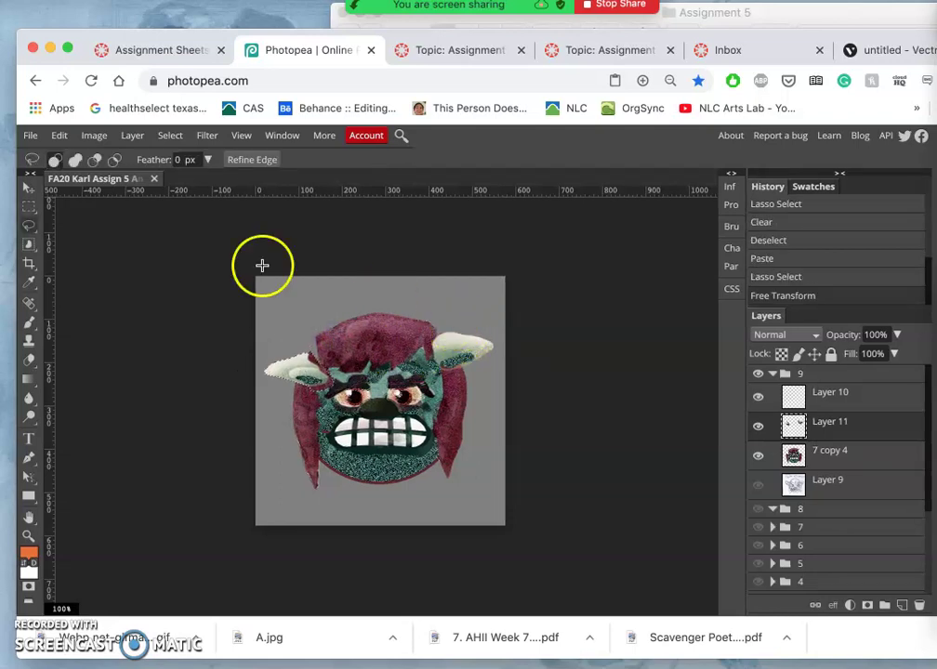
- Lasso the right ear, rotate it 30.8°, move it down beside the eye to about X 493, Y 241 px, and deselect
click(31, 226)
drag(439, 323, 438, 323)
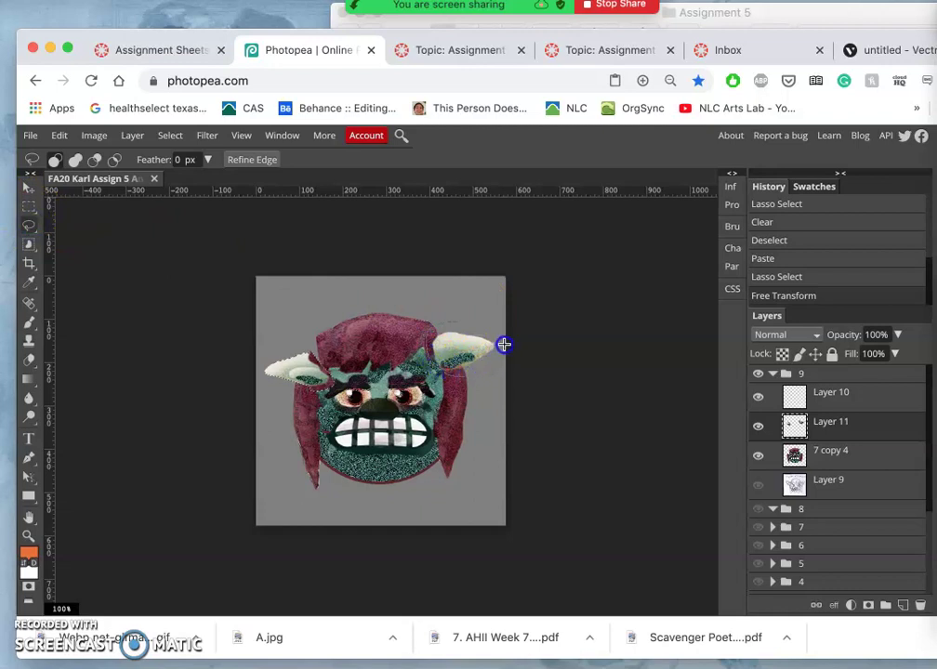
drag(468, 319, 464, 317)
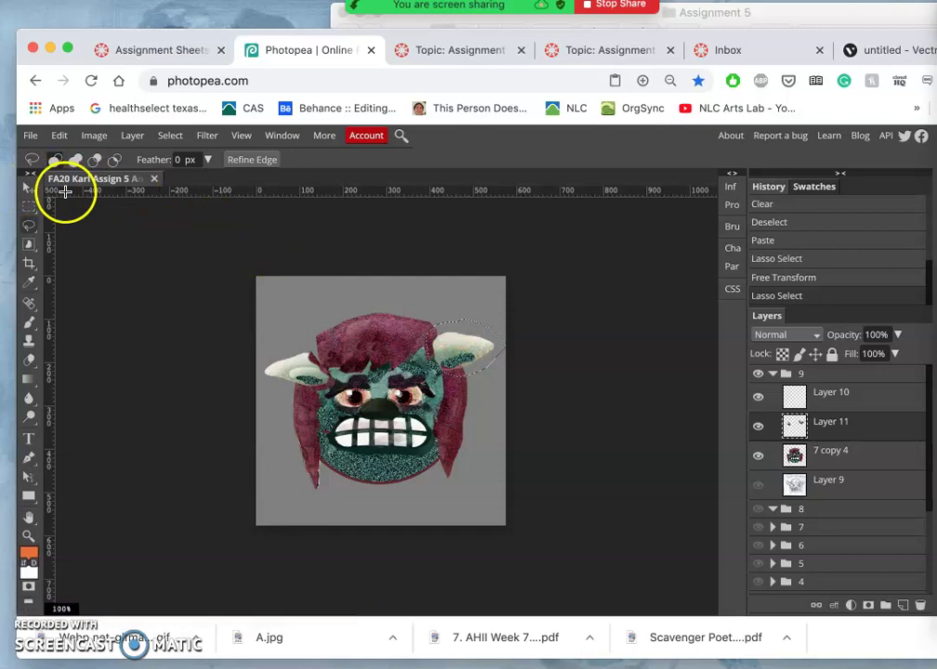
key(ctrl+alt+t)
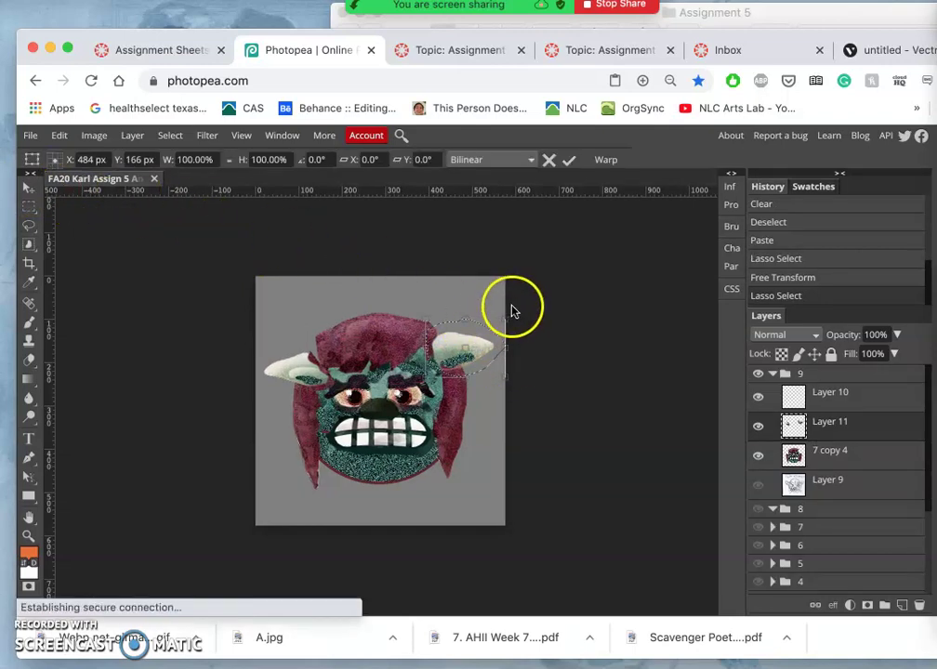
drag(510, 311, 532, 338)
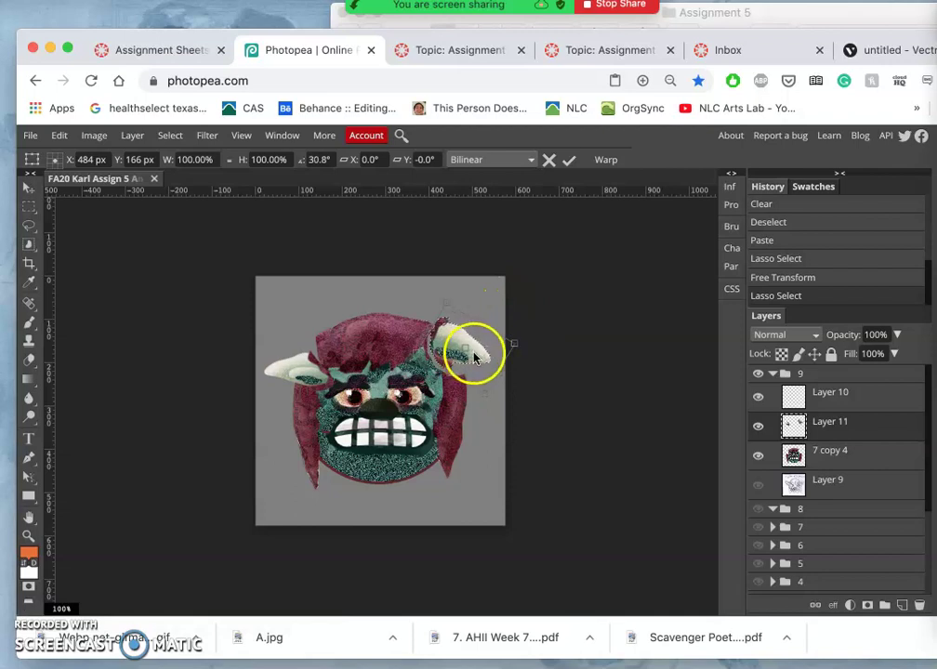
drag(481, 383, 479, 388)
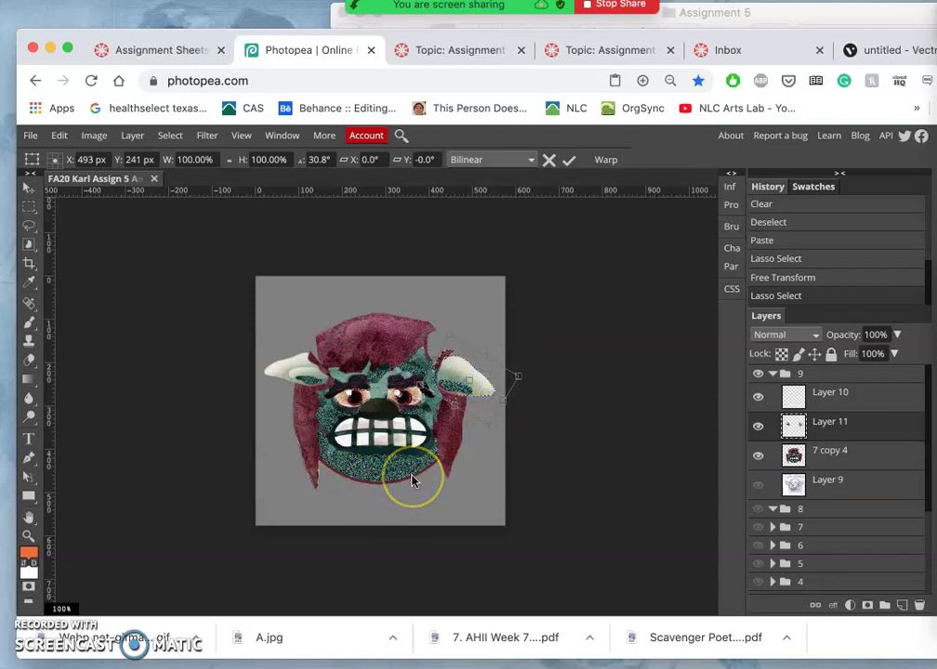
key(Return)
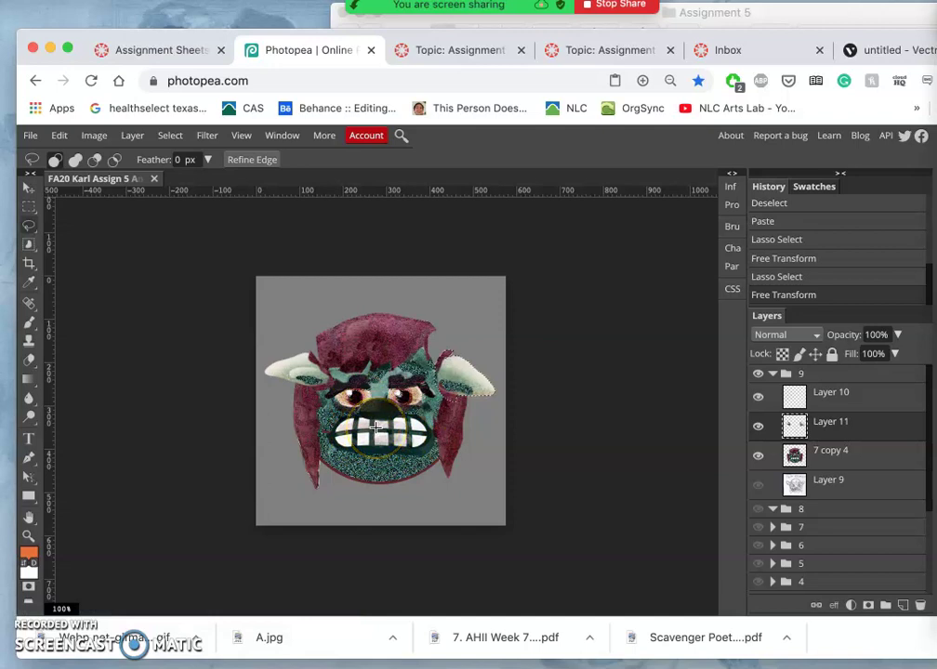
click(29, 225)
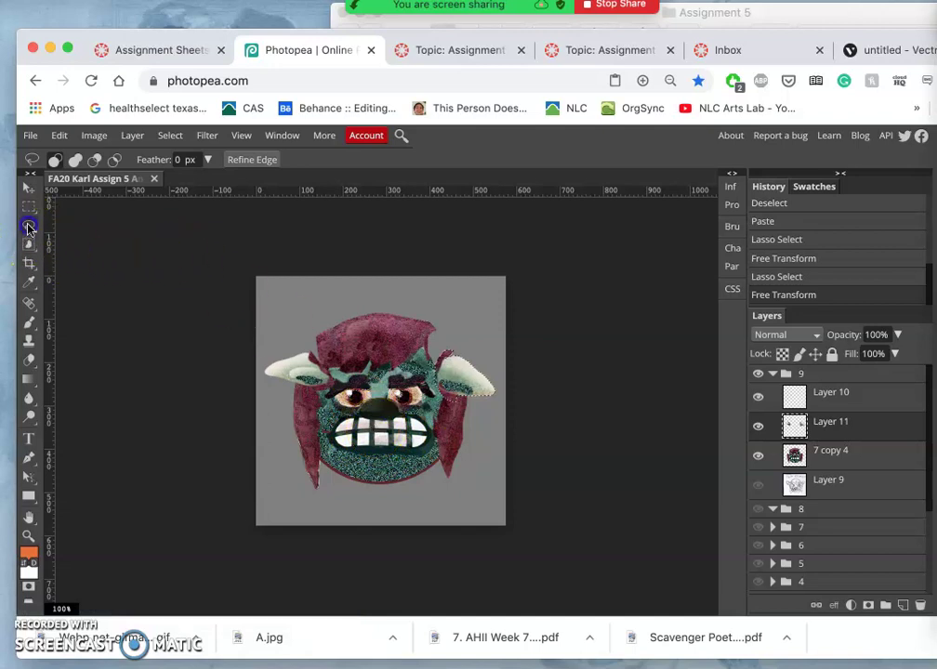
click(210, 271)
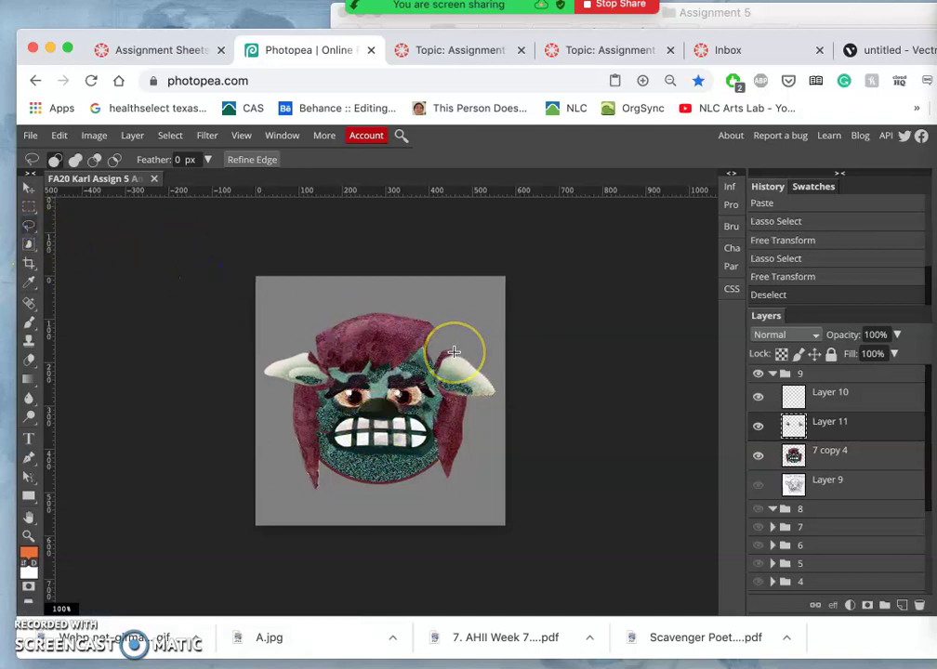
- Lasso the leftover scrap at the inner end of the left ear on Layer 11, delete it and deselect
click(791, 449)
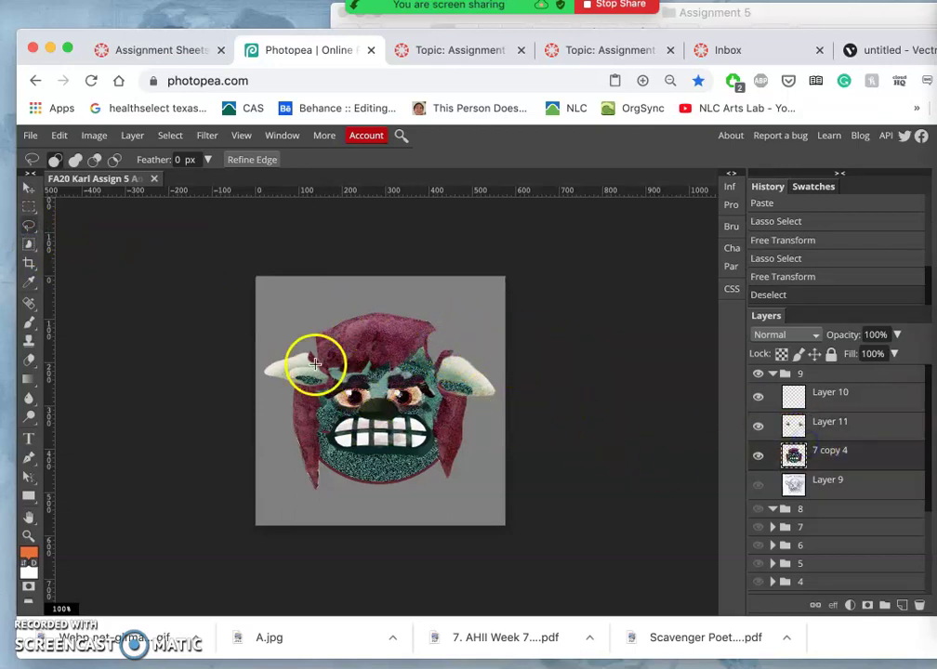
key(super+plus)
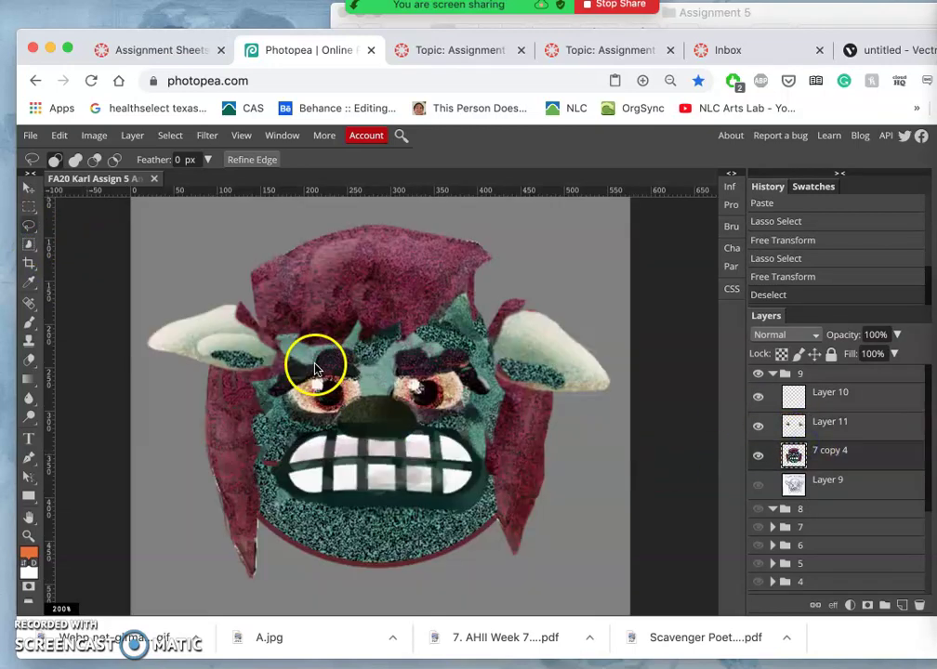
click(830, 423)
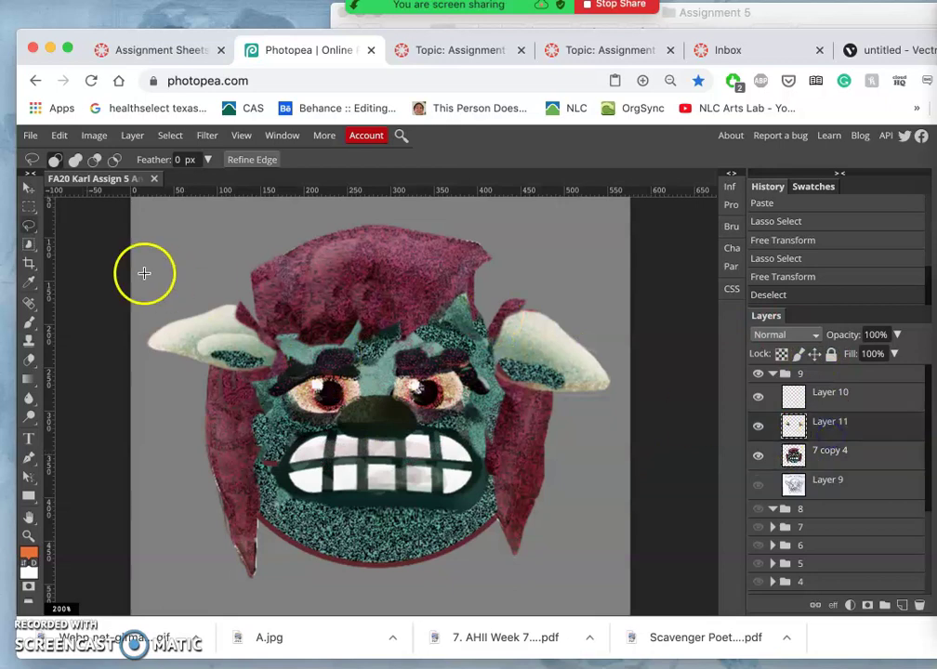
click(28, 241)
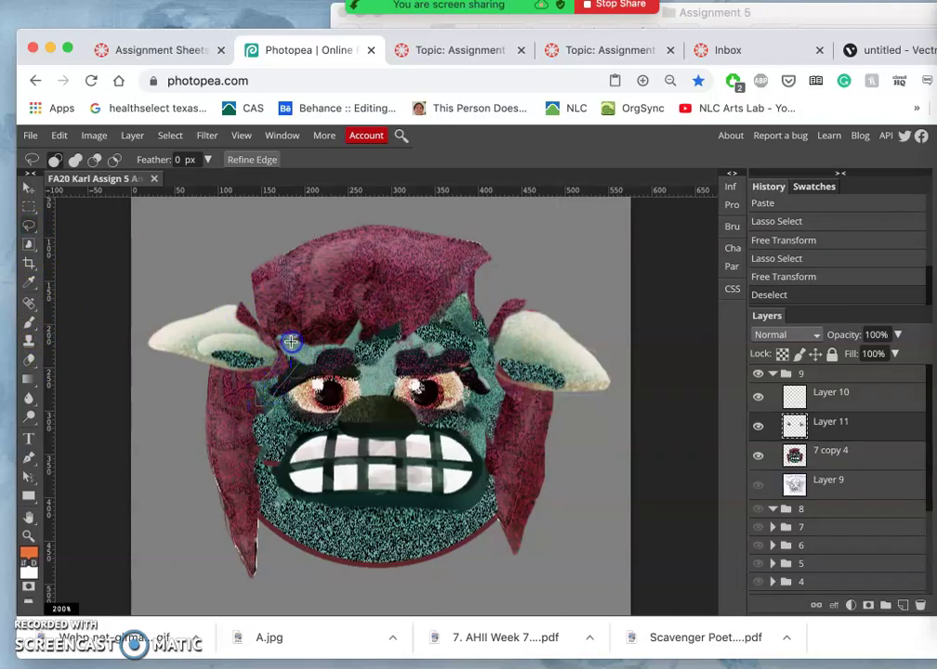
drag(291, 342, 283, 330)
key(Delete)
click(316, 329)
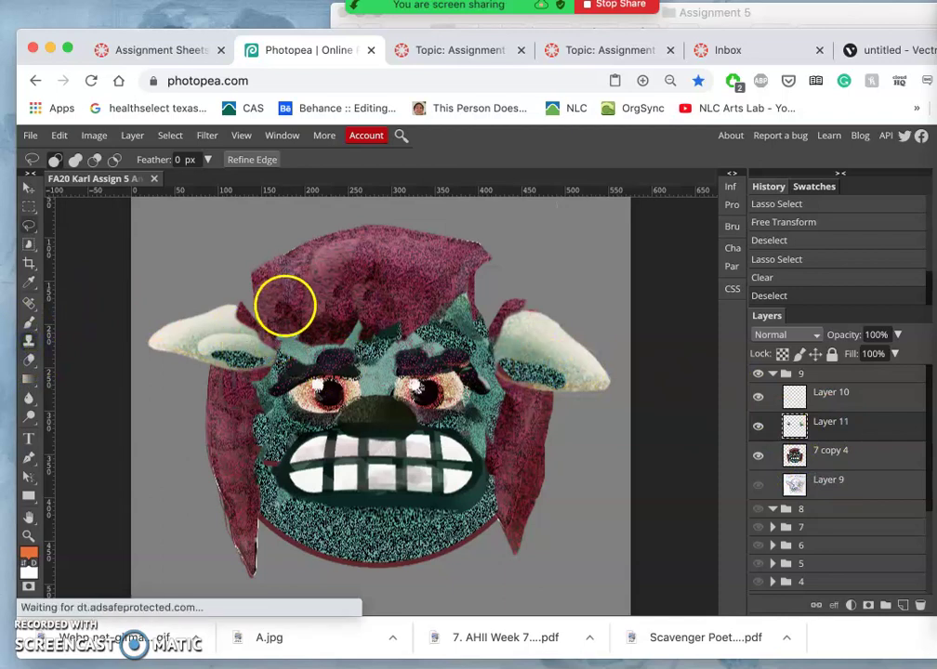
- On 7 copy 4, fill the hair gaps above both ears using the Clone Stamp at 31 px size and 69% hardness
key(s)
click(832, 452)
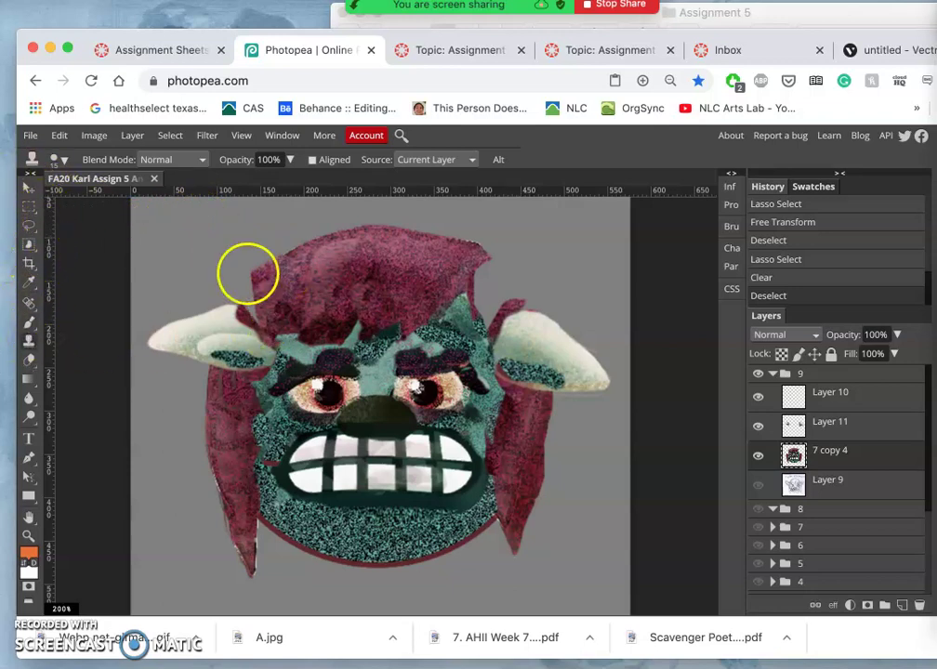
click(64, 161)
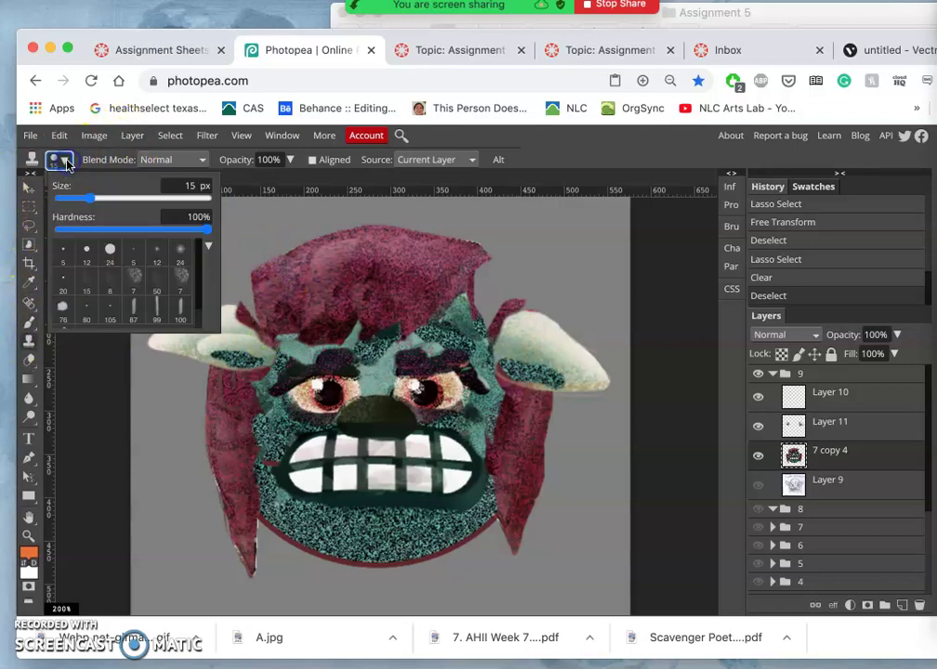
click(119, 199)
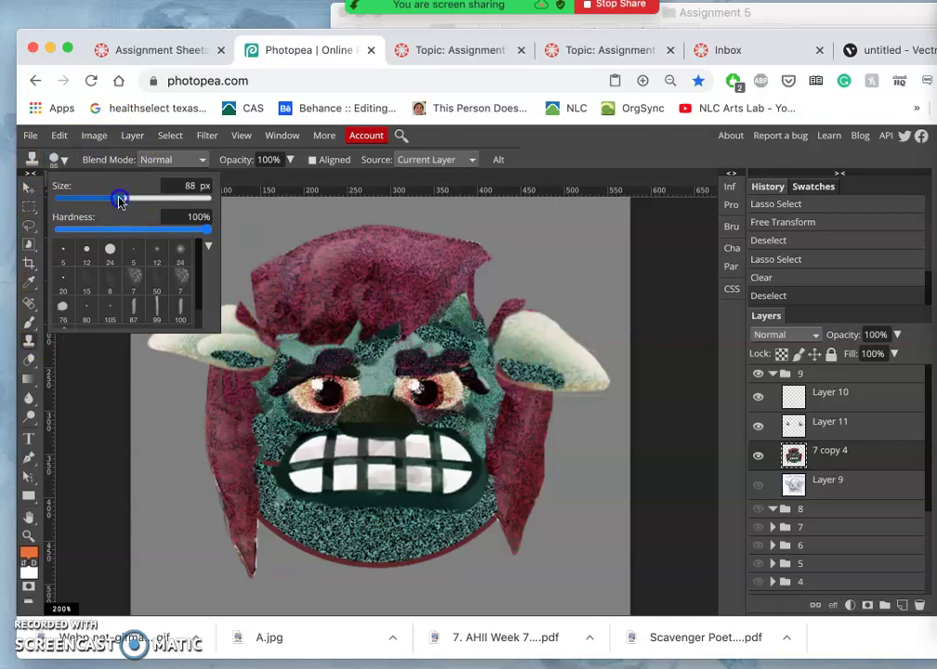
click(163, 230)
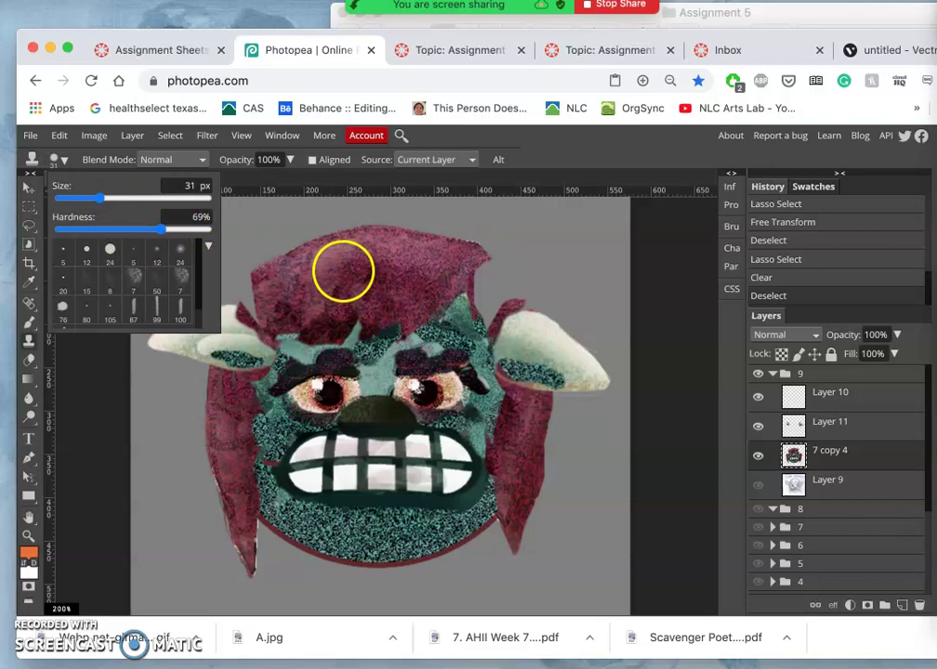
alt+click(343, 271)
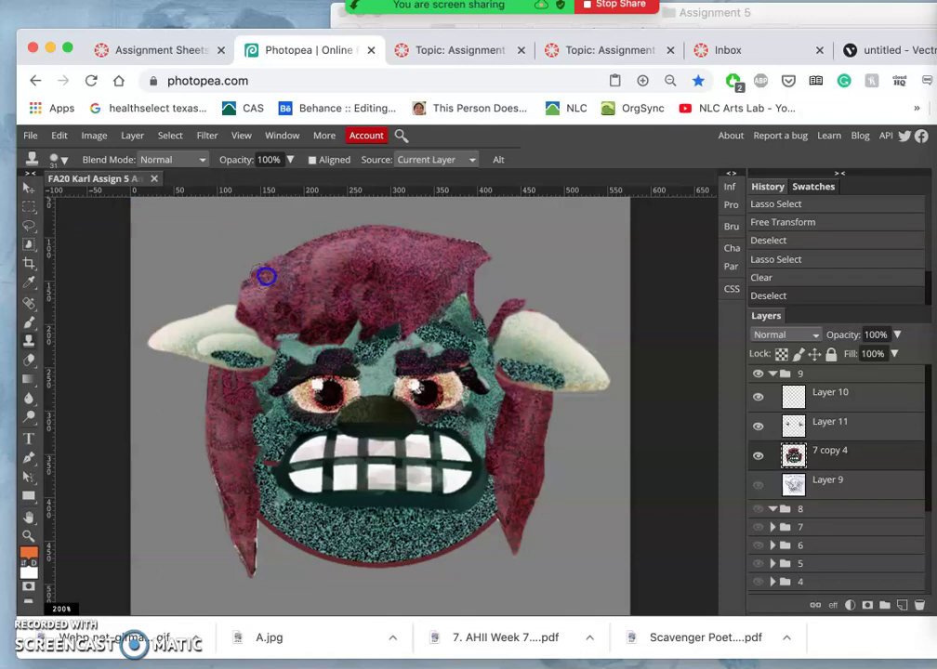
mouse_move(265, 276)
mouse_down()
mouse_move(307, 296)
mouse_move(381, 266)
mouse_move(495, 247)
mouse_move(479, 258)
mouse_up()
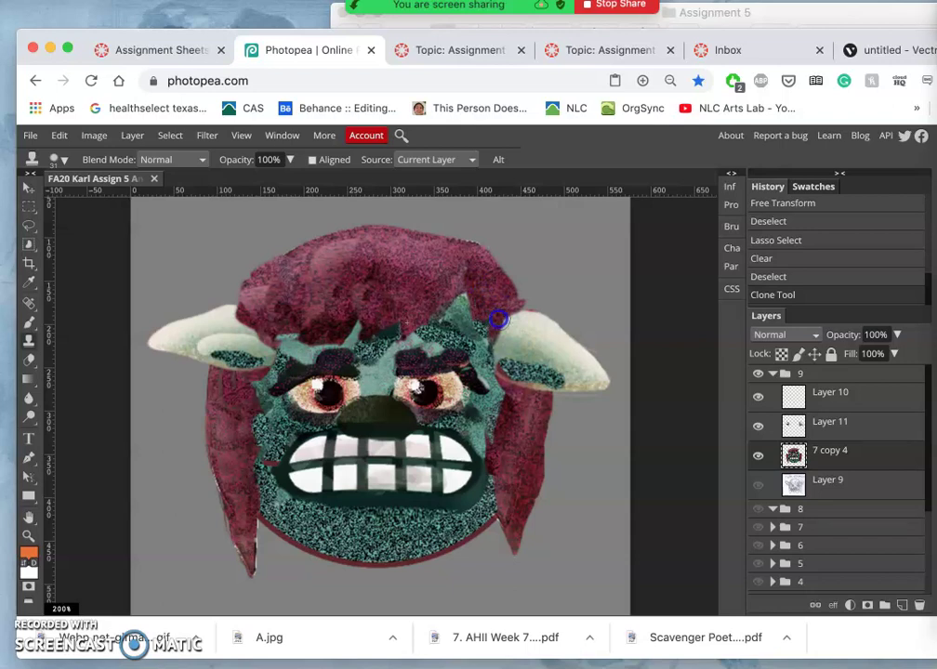
click(486, 314)
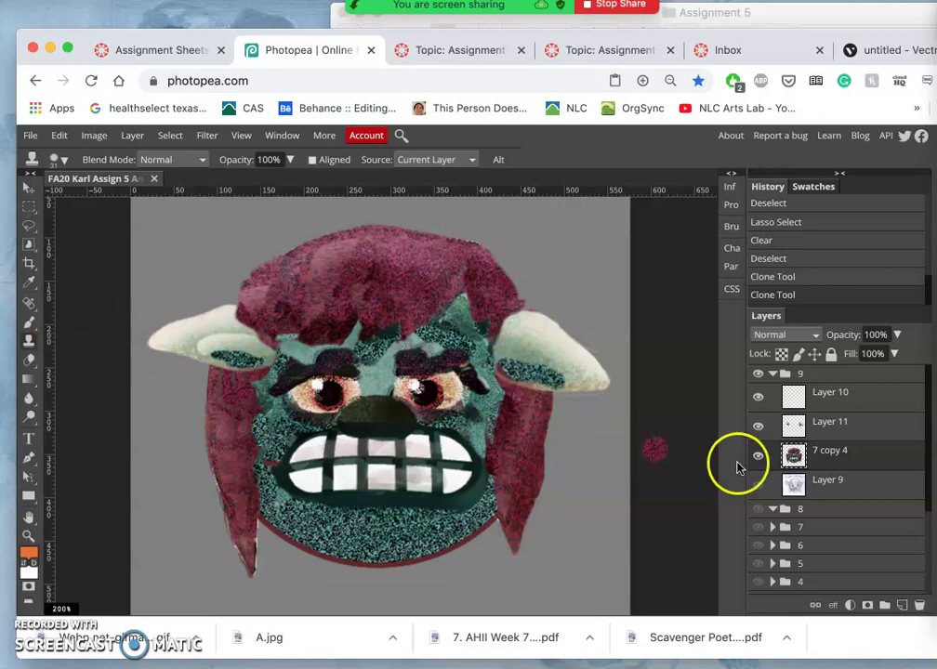
- Lasso the outer edge and pointed end of the left hair lock on 7 copy 4, delete that part and deselect
click(29, 226)
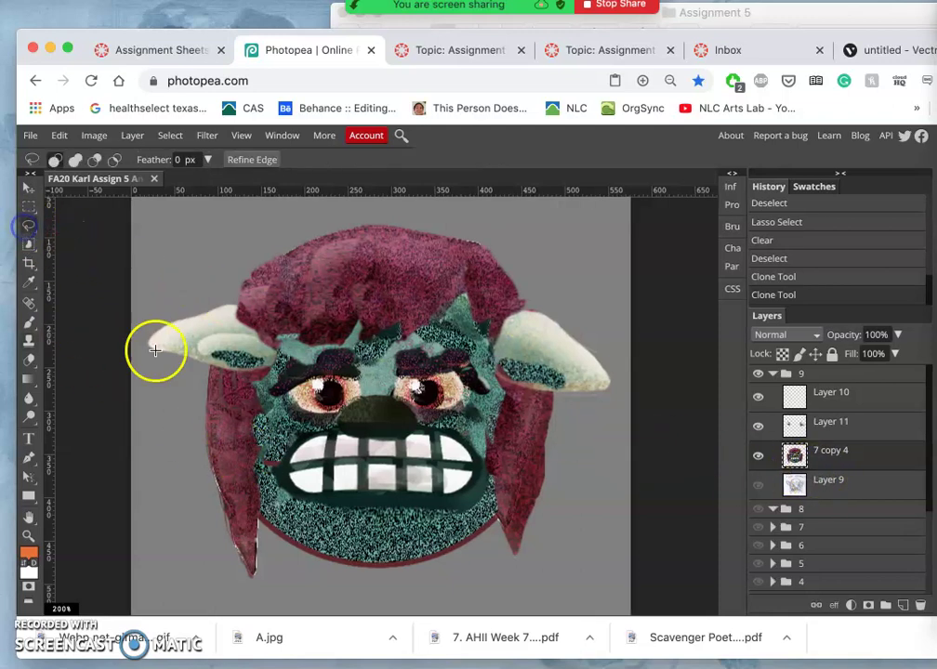
drag(203, 427, 202, 429)
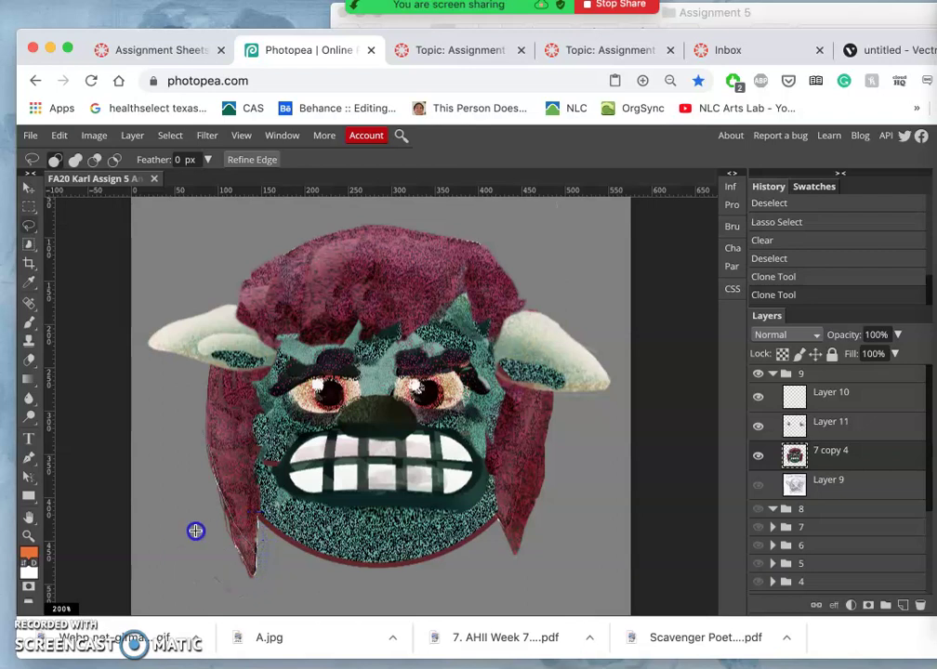
drag(185, 446, 191, 433)
key(BackSpace)
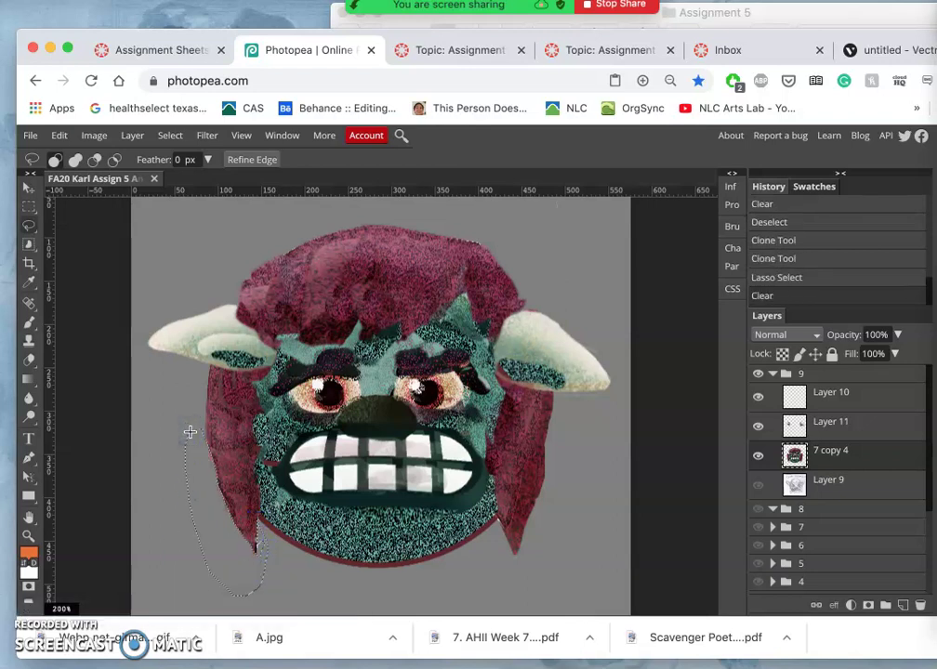
click(202, 377)
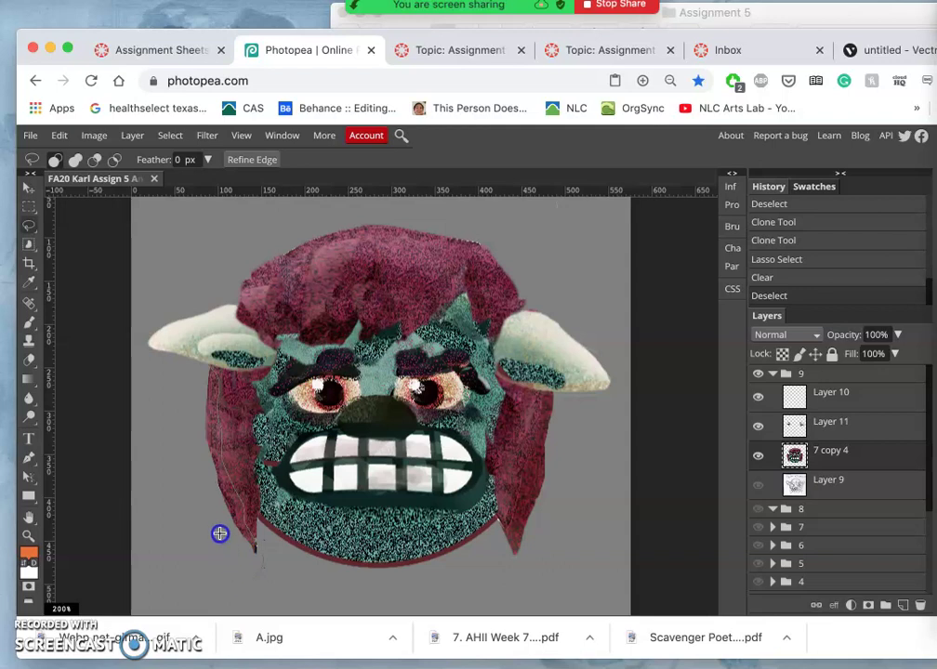
- Try trimming a strip along the left hair lock's whole outer edge, undo the deletion and deselect
drag(175, 395, 175, 393)
key(Delete)
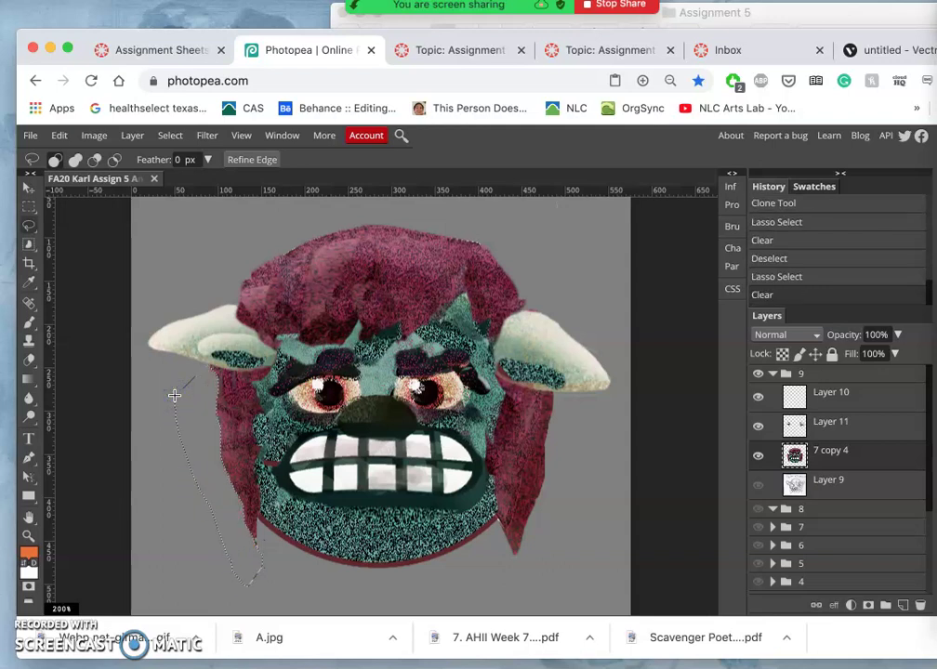
click(567, 415)
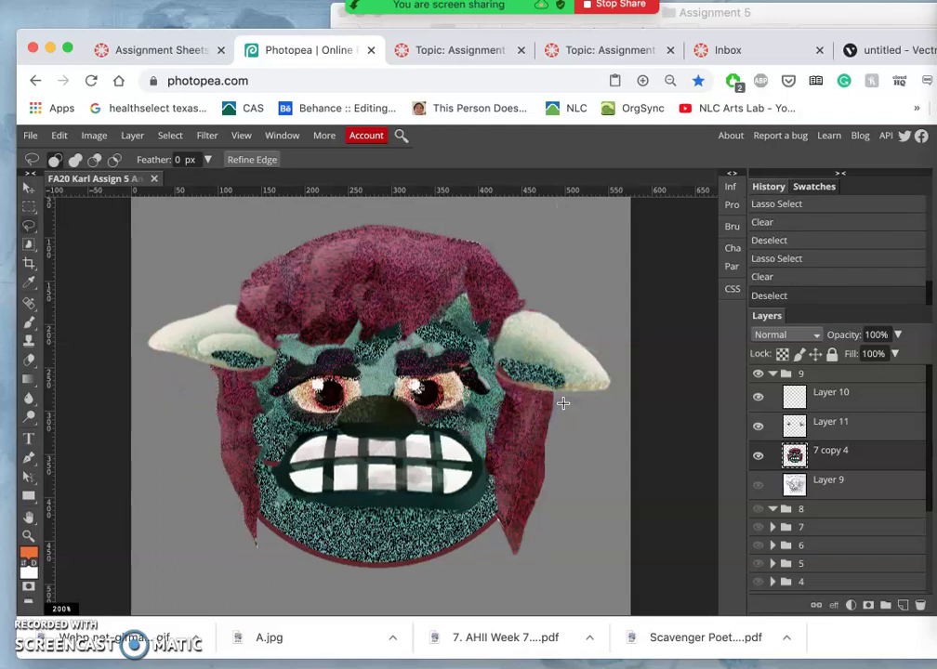
key(super+z)
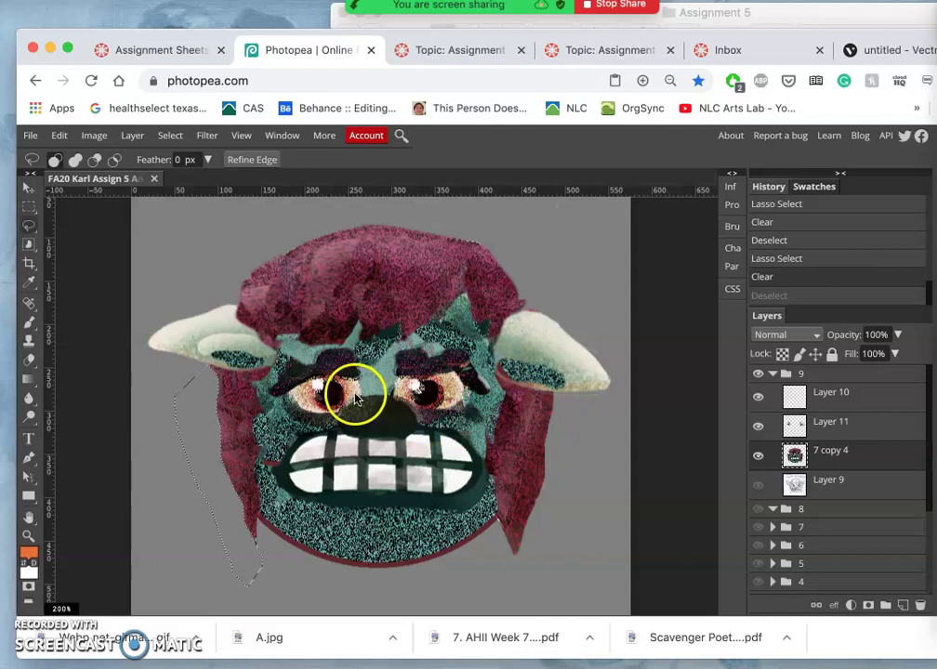
key(ctrl+z)
click(176, 435)
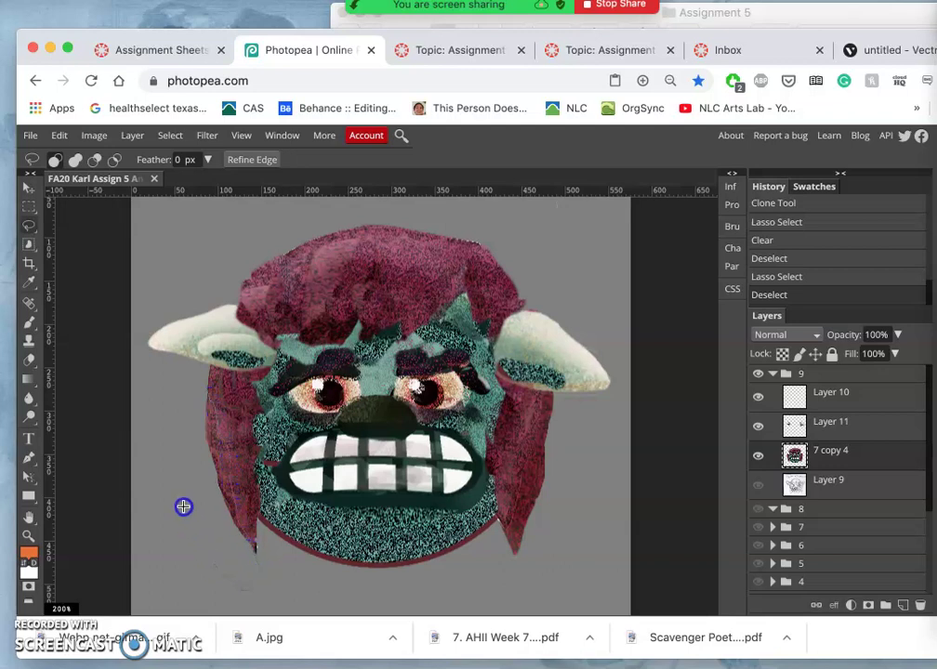
- Lasso a strip along the left hair lock's outer side starting below the ear, delete it and deselect
drag(166, 399, 166, 400)
key(Delete)
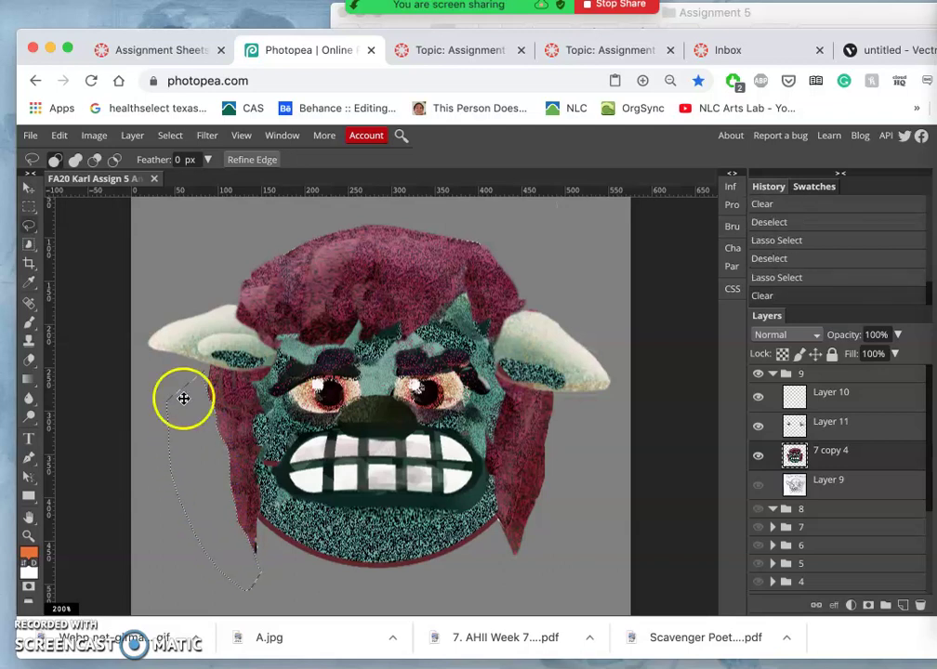
click(562, 488)
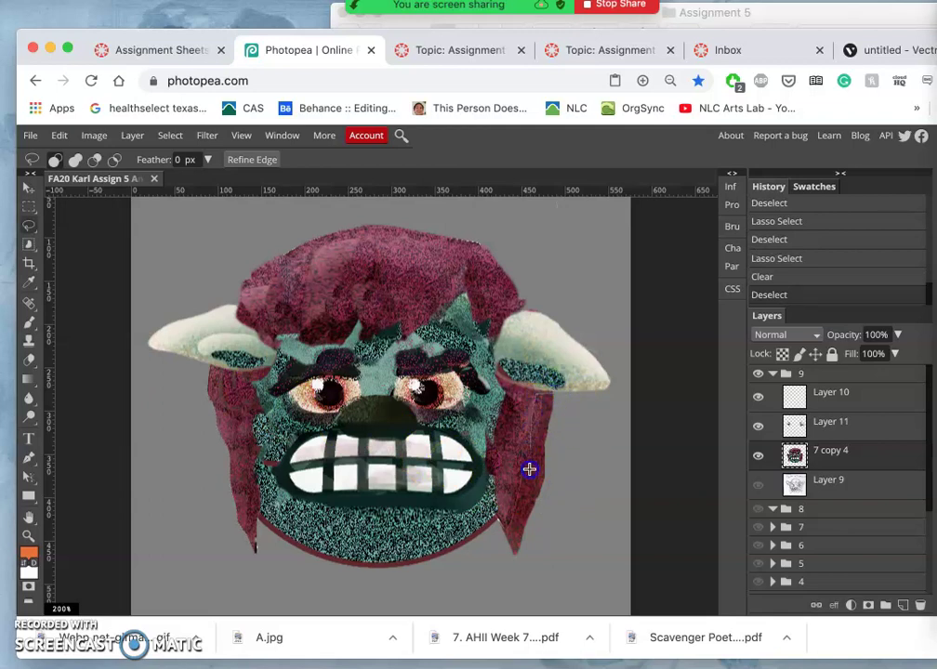
- Lasso the outer part of the right hair lock from below the ear to the tip, delete it and deselect
mouse_move(516, 561)
mouse_down()
mouse_move(535, 569)
mouse_move(577, 468)
mouse_move(575, 399)
mouse_move(567, 396)
mouse_up()
key(Delete)
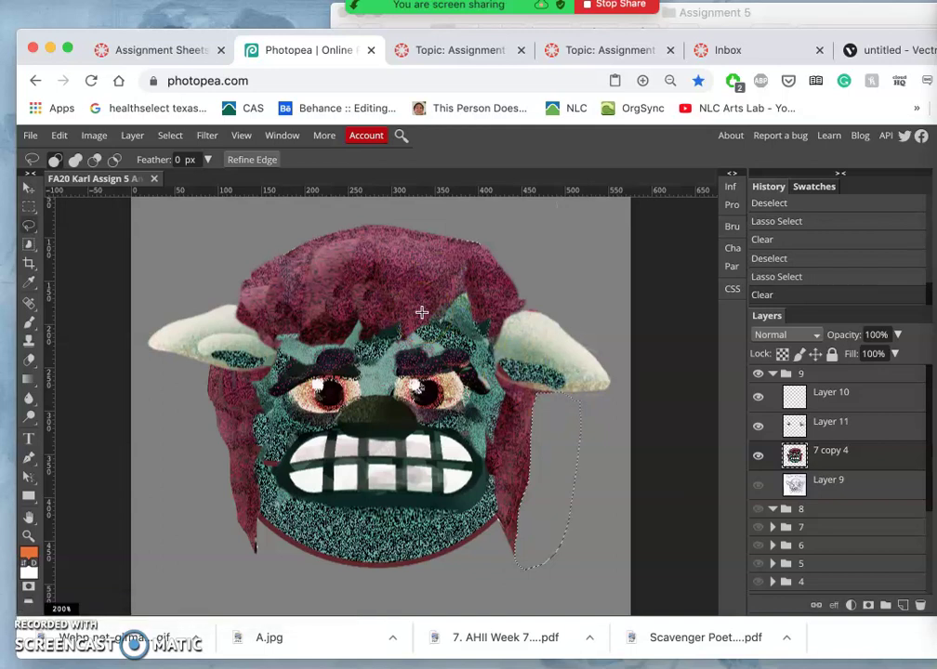
click(421, 312)
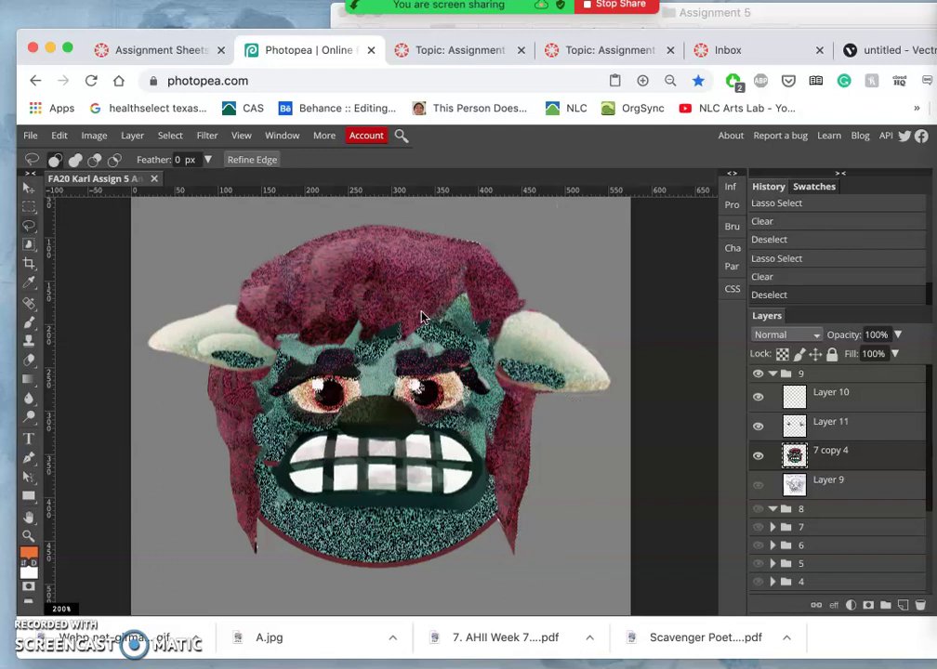
- On Layer 11, clone the right ear's inner shading and speckled teal patch into the left ear with the Clone Stamp
mouse_move(387, 318)
mouse_down()
mouse_move(362, 301)
mouse_move(90, 287)
mouse_move(37, 346)
mouse_up()
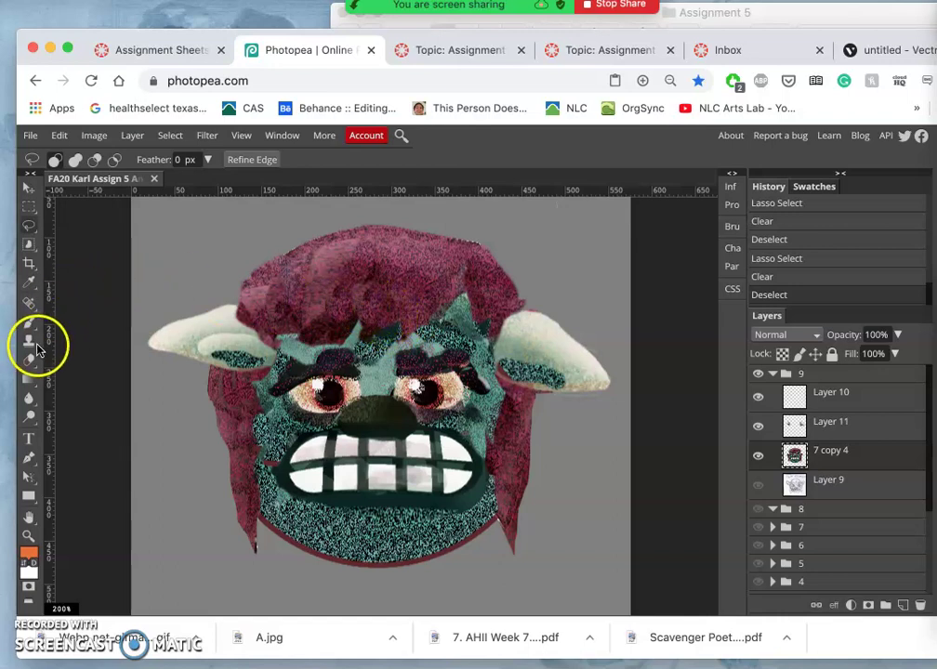
click(29, 340)
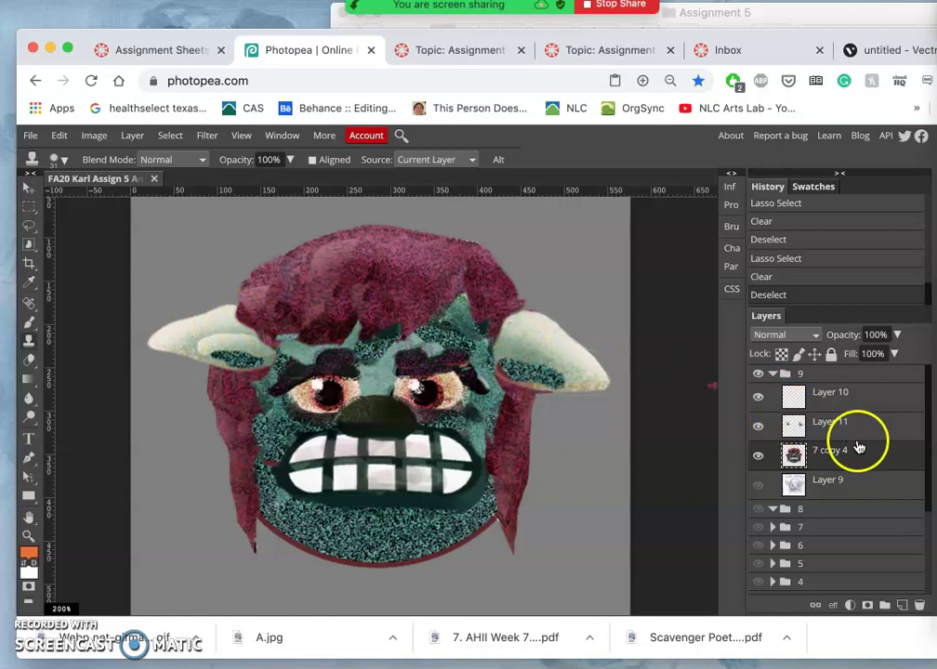
click(796, 431)
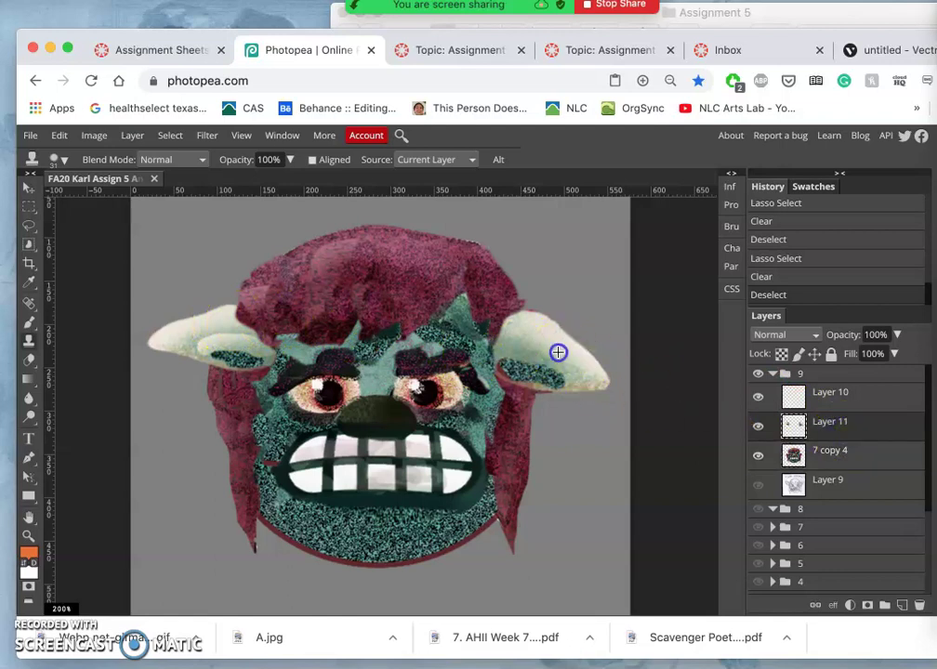
mouse_move(307, 330)
mouse_down()
mouse_move(220, 335)
mouse_move(258, 344)
mouse_move(221, 350)
mouse_move(252, 342)
mouse_move(534, 355)
mouse_up()
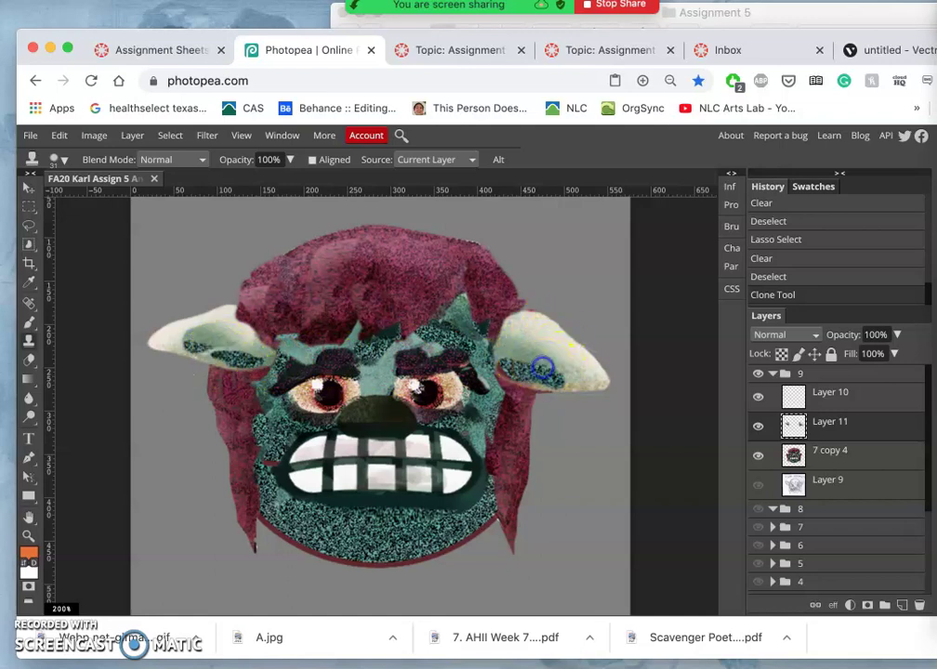
drag(237, 338, 214, 347)
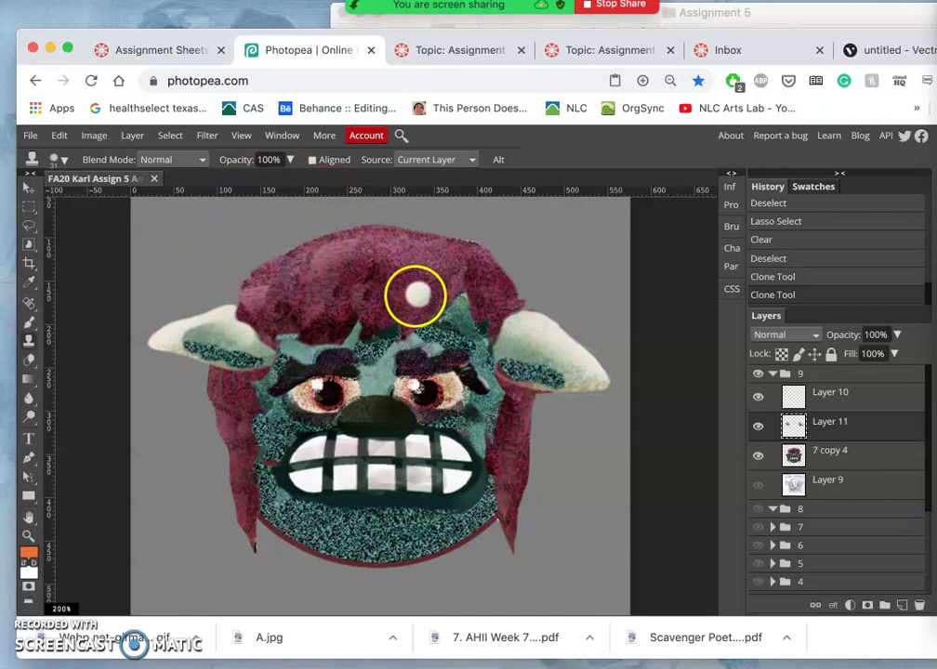
drag(416, 295, 350, 274)
click(270, 312)
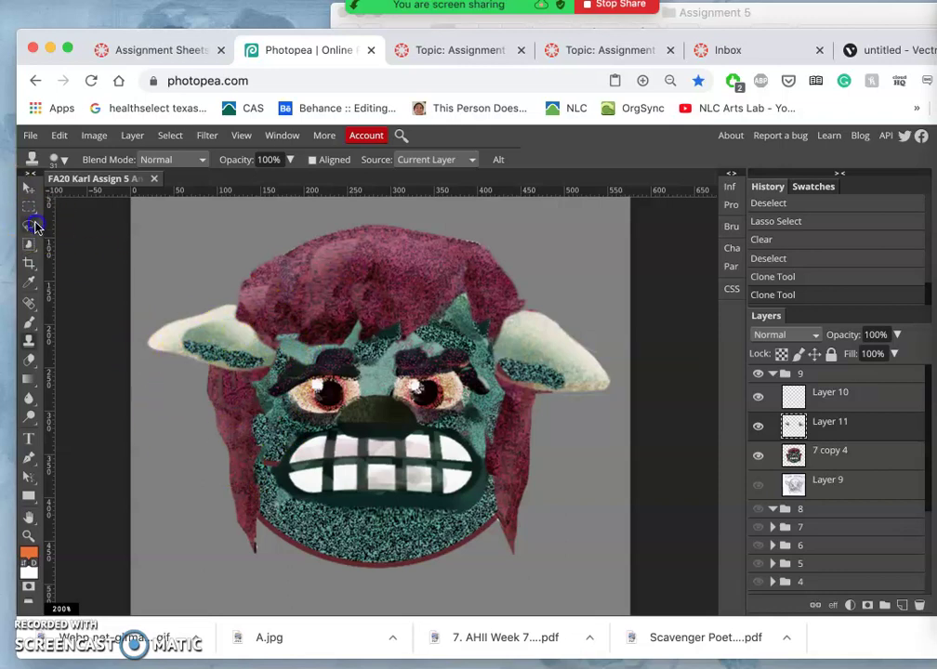
click(32, 224)
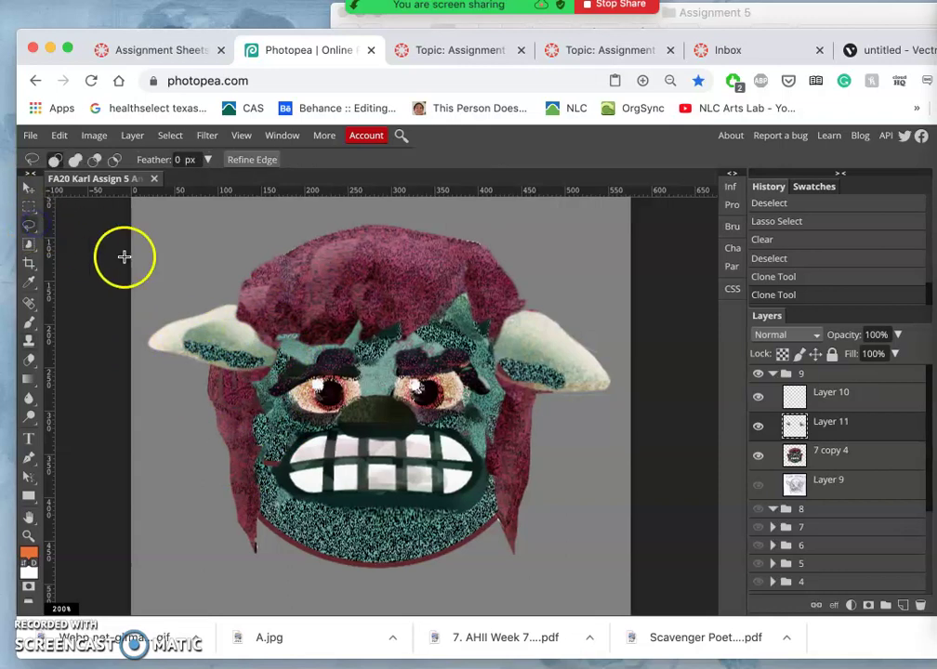
click(29, 357)
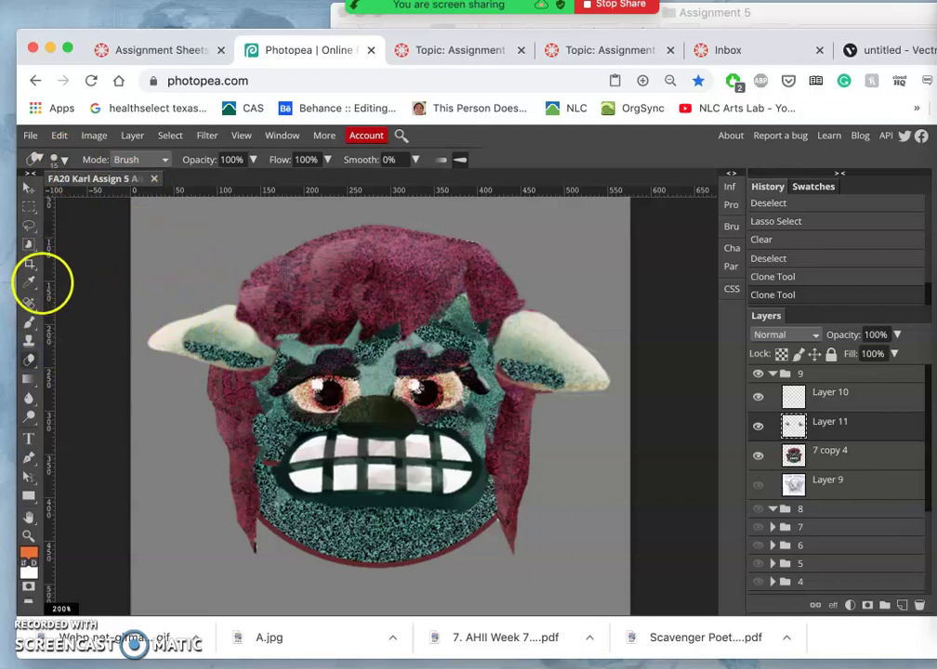
- Soften the left ear's inner shading on Layer 11 by cloning the right ear's pale texture over it at 69% opacity
click(30, 340)
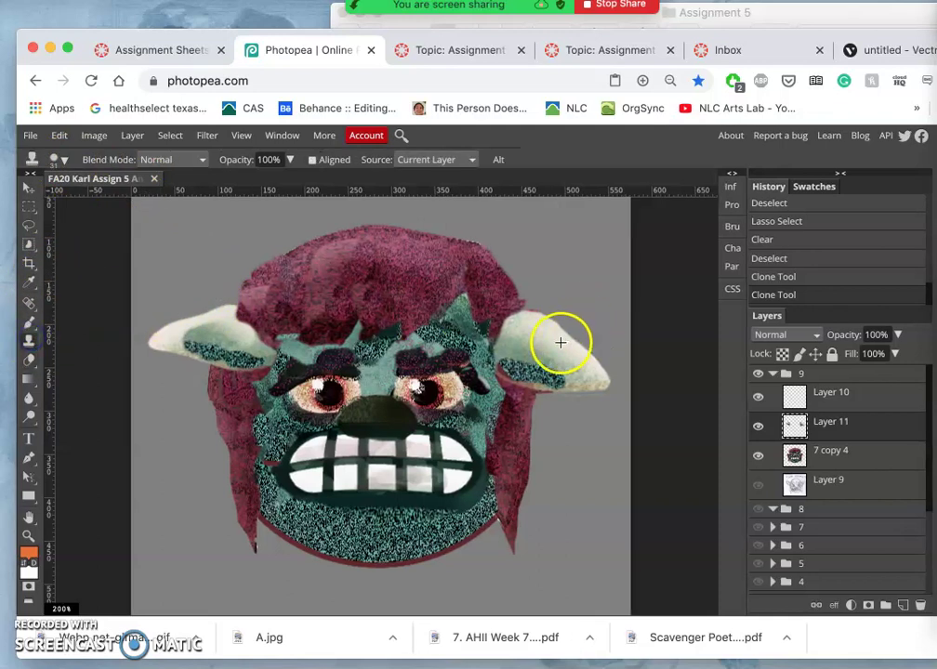
alt+click(215, 340)
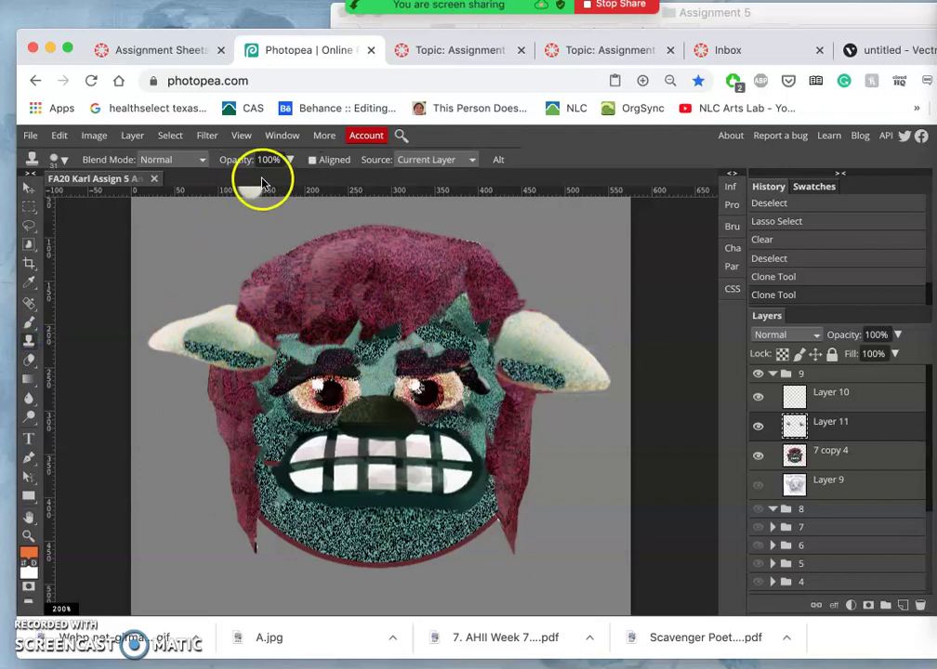
click(291, 161)
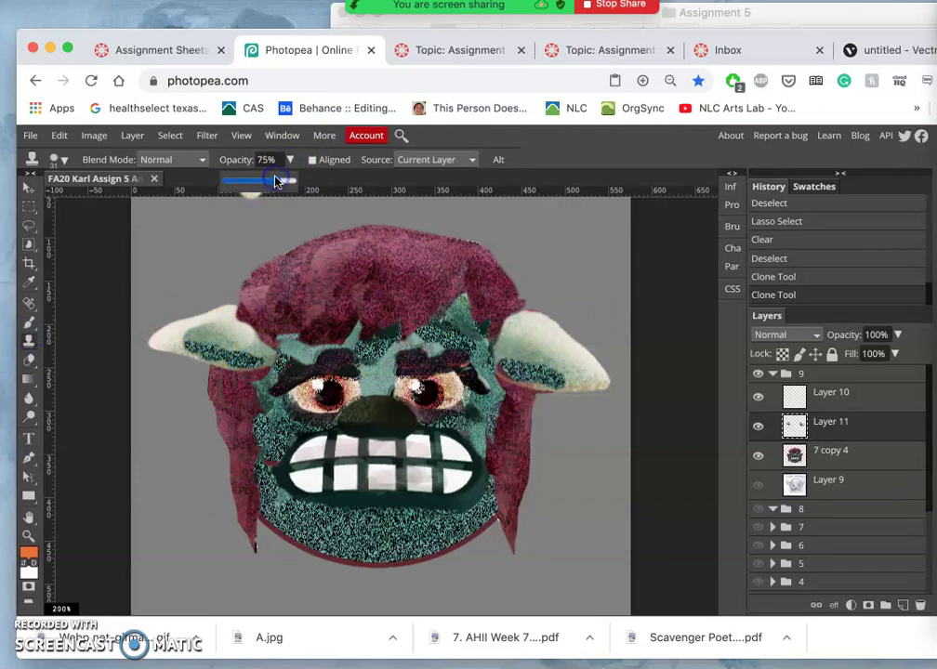
drag(272, 181, 270, 181)
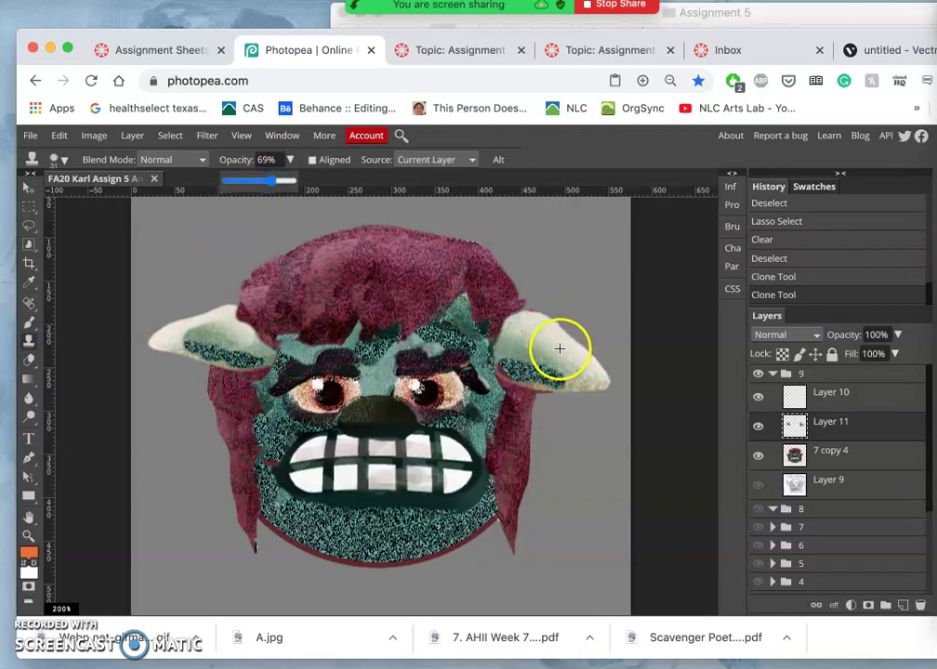
alt+click(559, 349)
mouse_move(183, 335)
mouse_down()
mouse_move(488, 375)
mouse_move(277, 372)
mouse_move(190, 357)
mouse_move(205, 324)
mouse_up()
alt+click(560, 345)
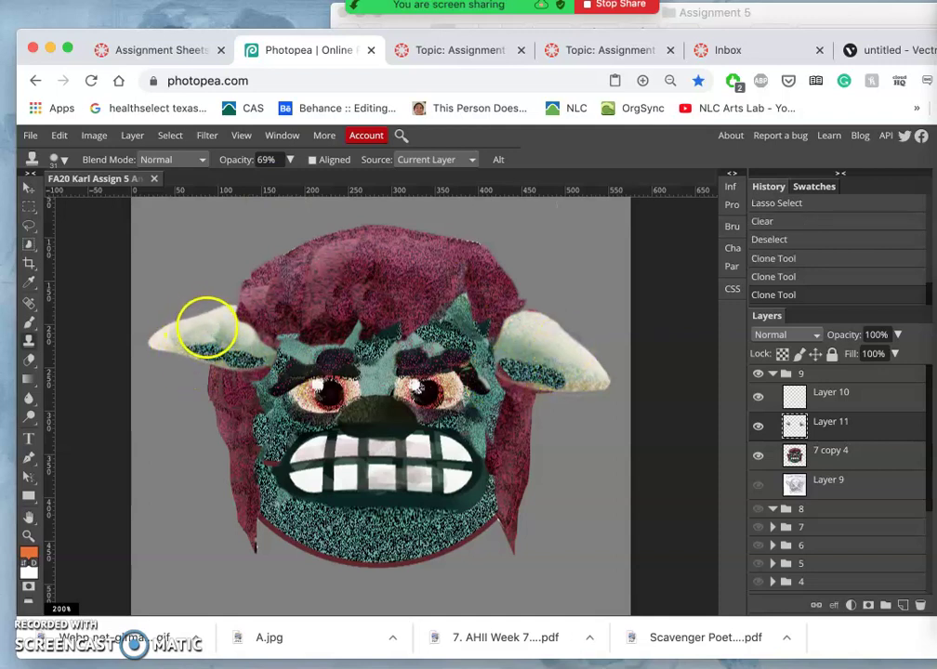
click(207, 327)
click(207, 326)
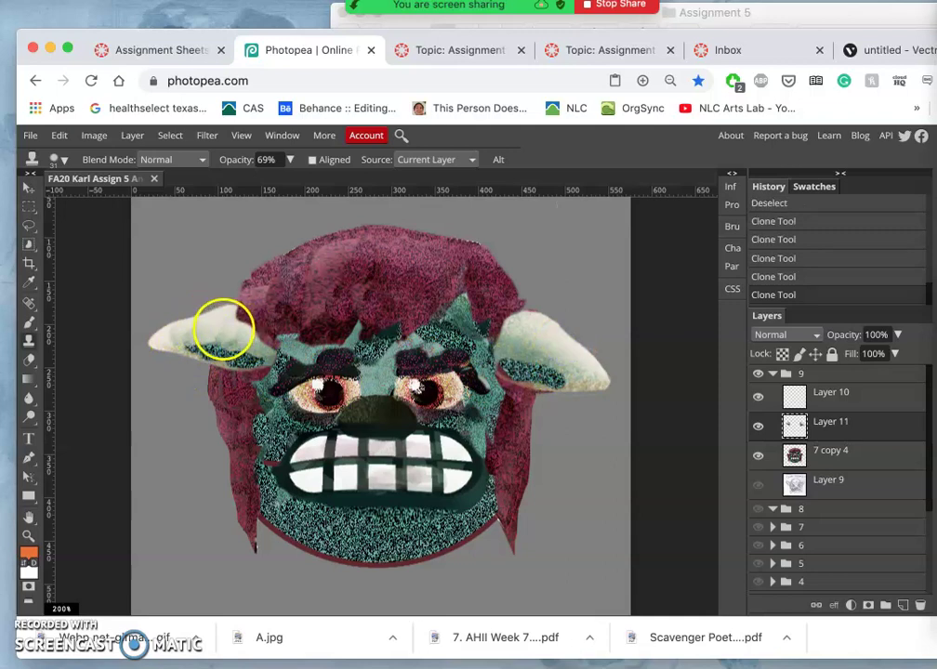
drag(223, 328, 224, 328)
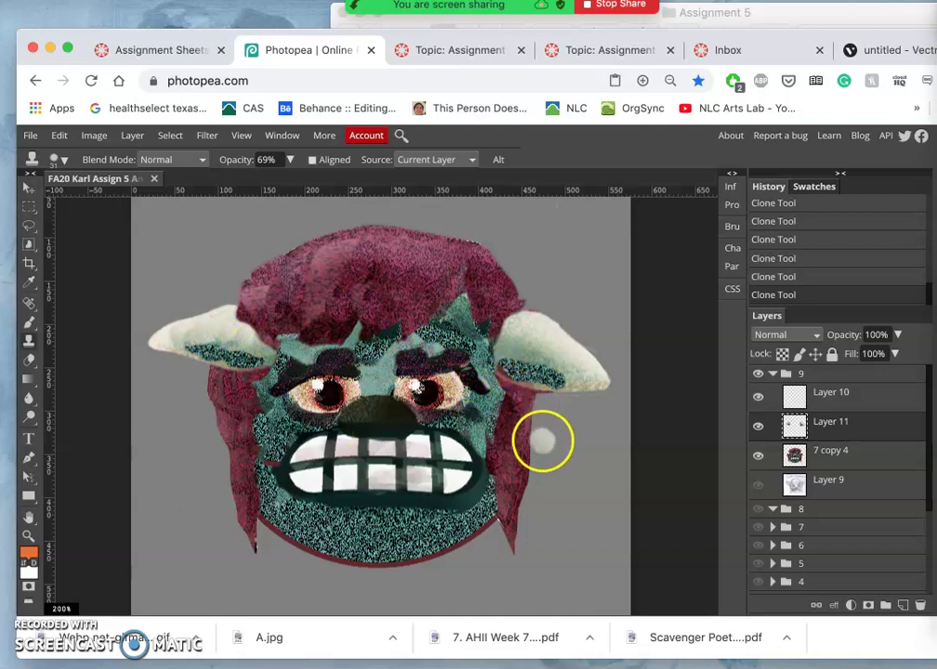
alt+click(420, 536)
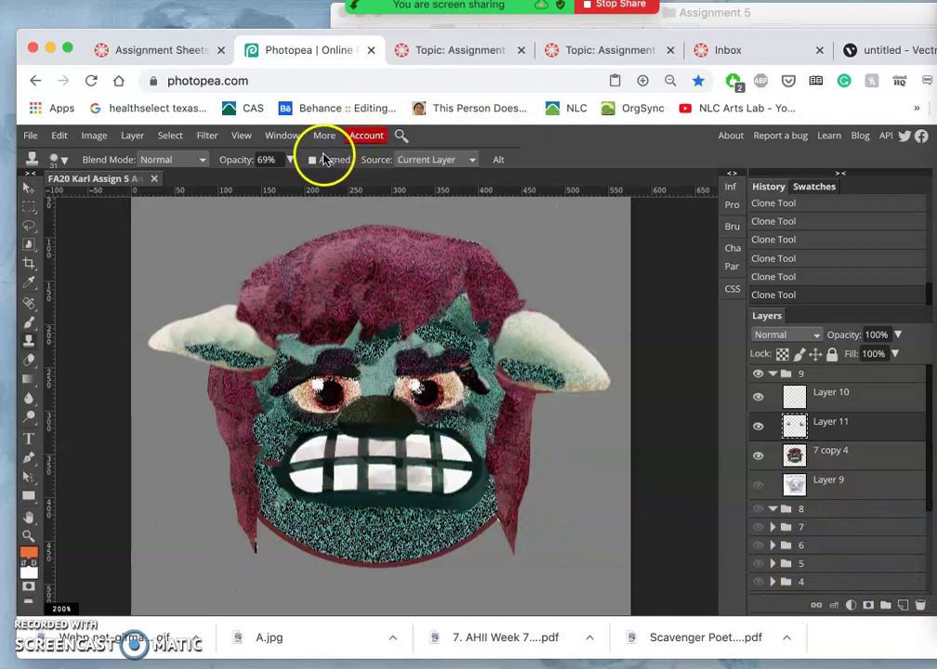
- Set the Clone Stamp's source to Current & Below
click(429, 159)
click(431, 173)
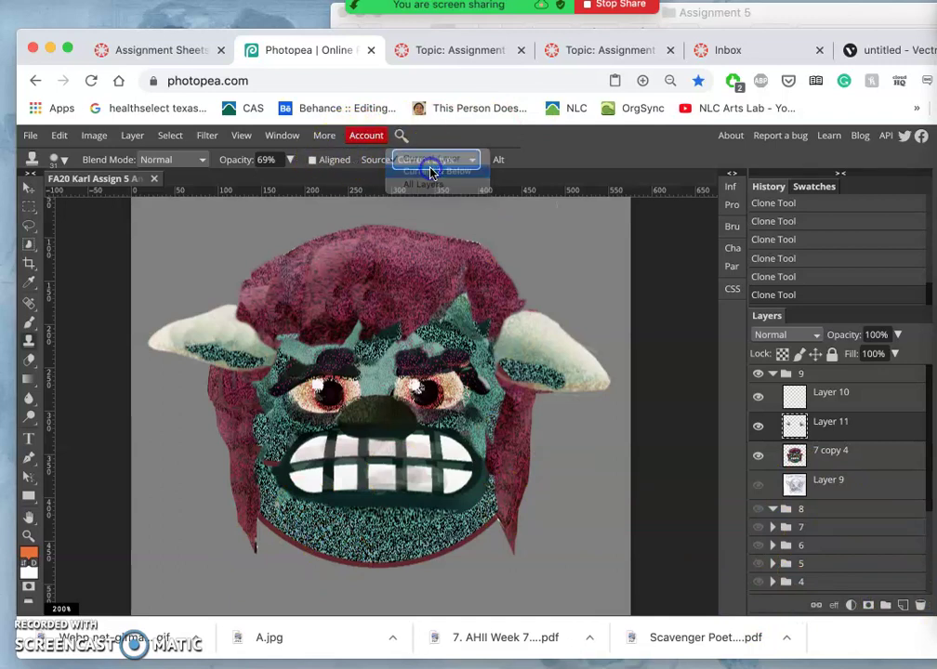
alt+click(387, 539)
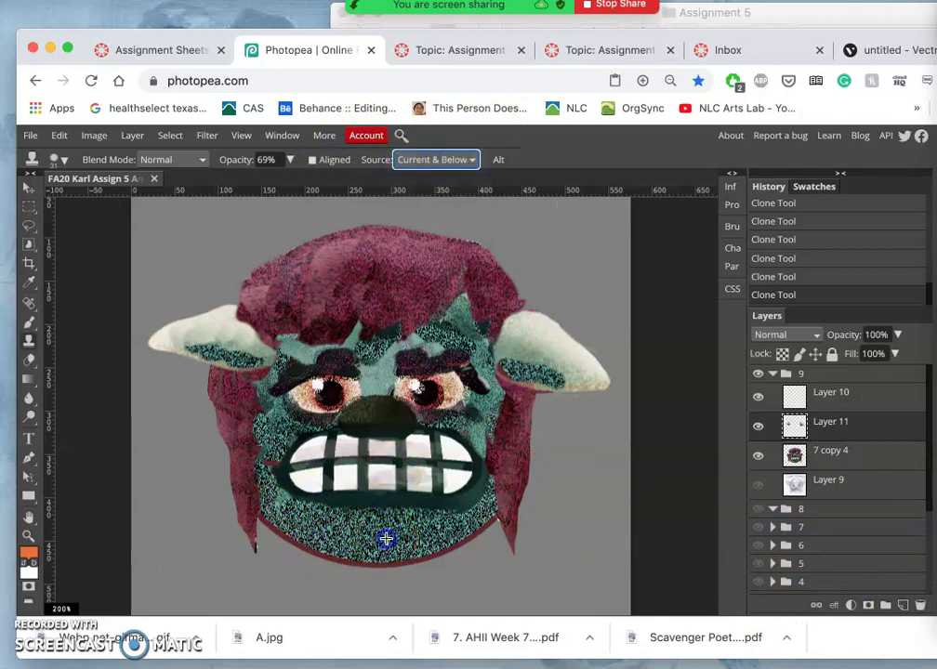
click(229, 336)
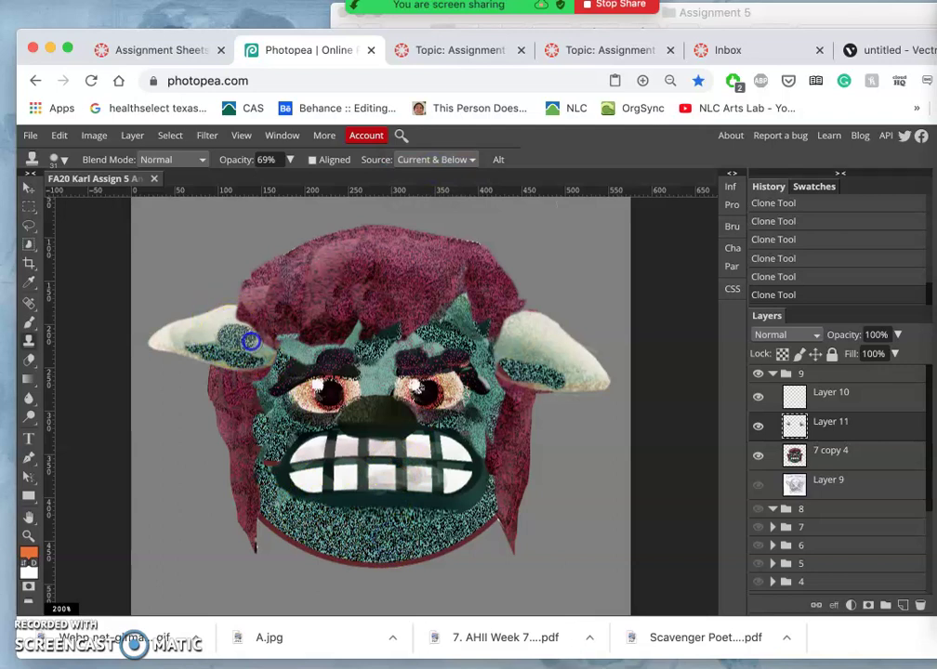
key(ctrl+z)
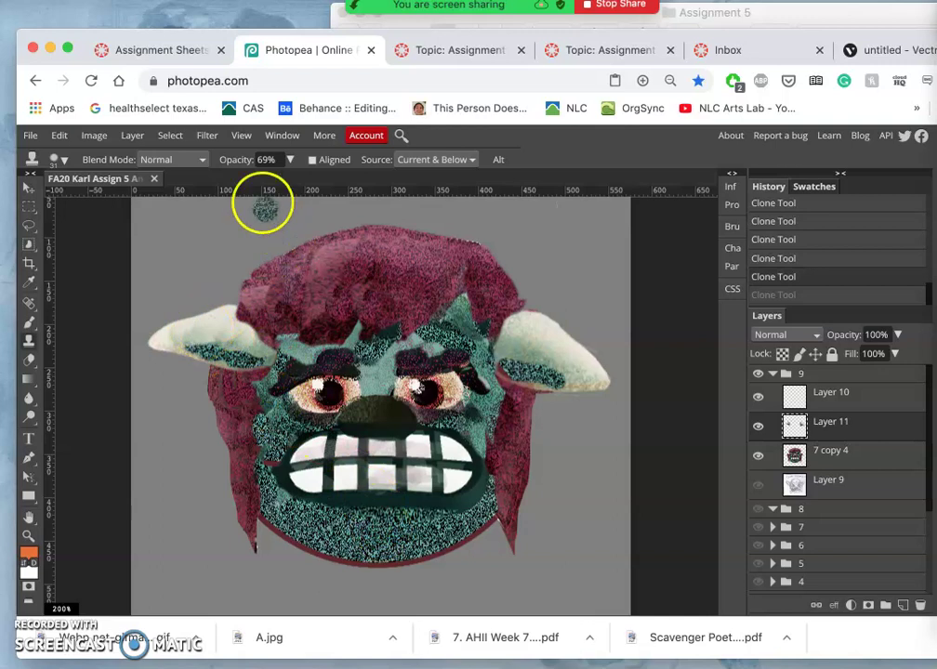
- Lower the Clone Stamp opacity to 35% and clone the chin's speckled teal texture into the left ear's interior and inner base
click(290, 162)
click(251, 180)
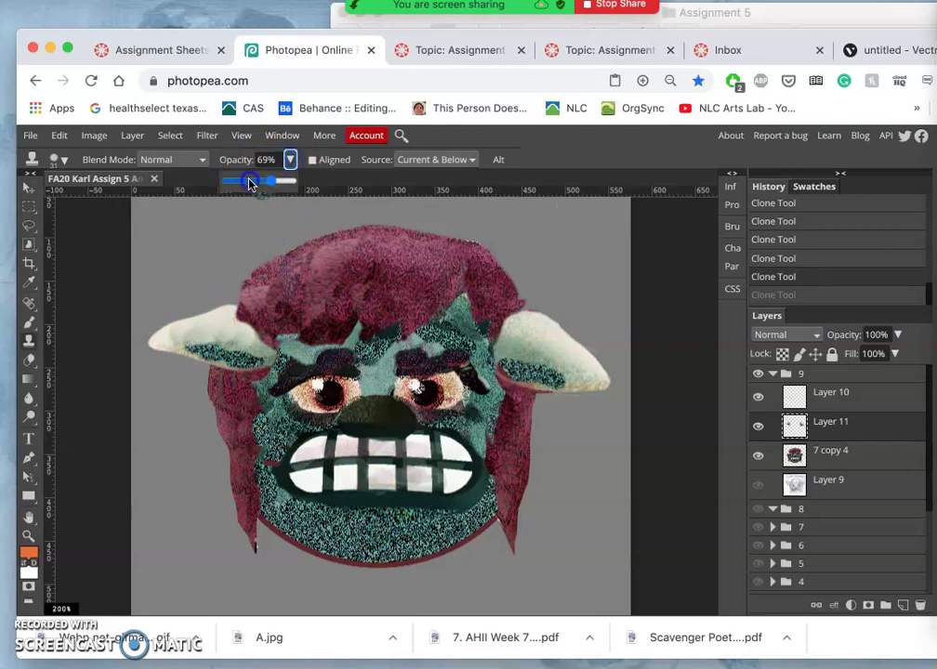
alt+click(376, 541)
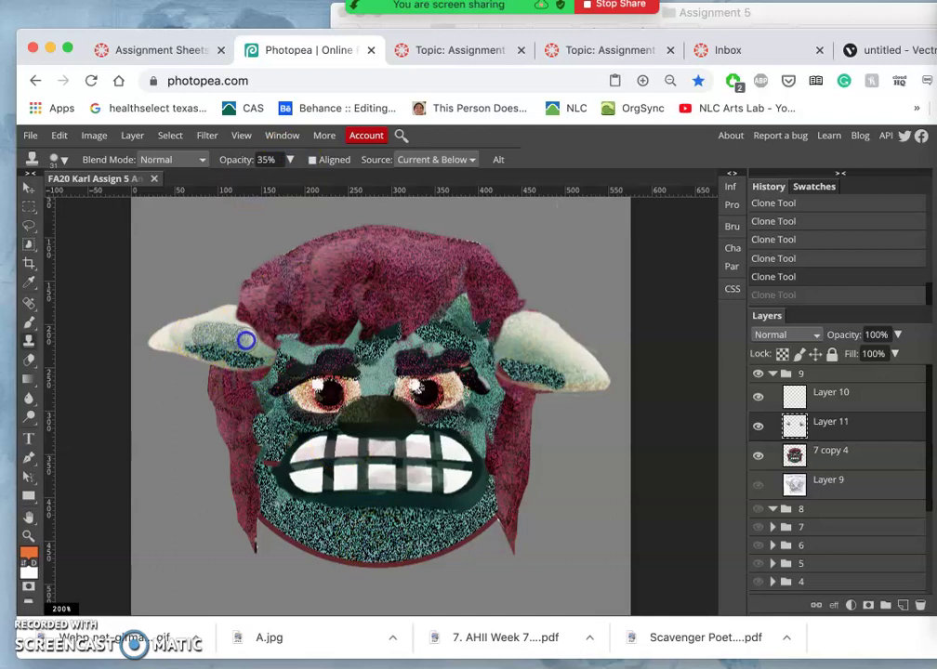
click(264, 350)
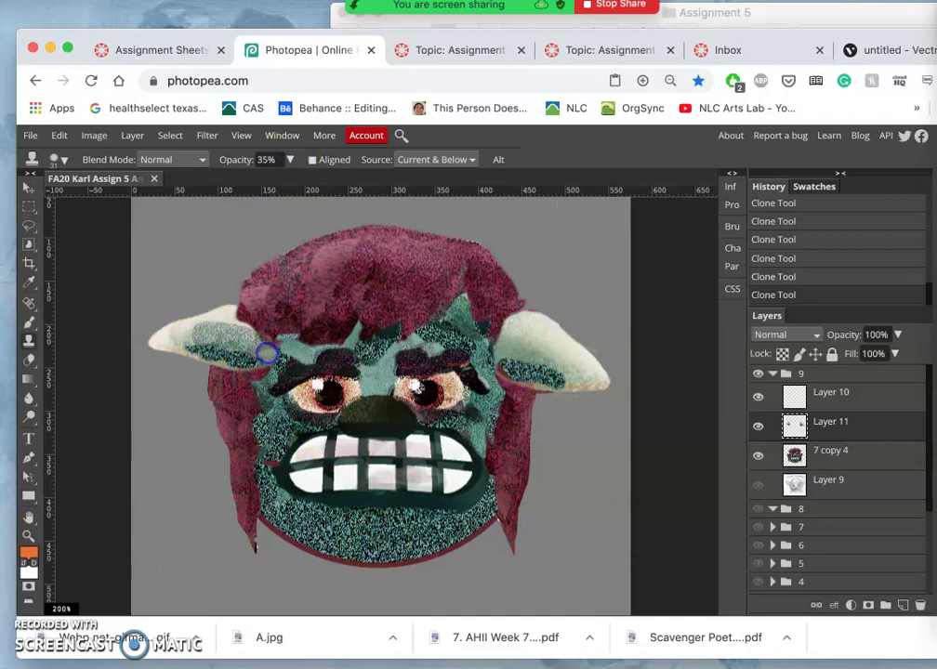
alt+click(379, 530)
drag(293, 401, 257, 352)
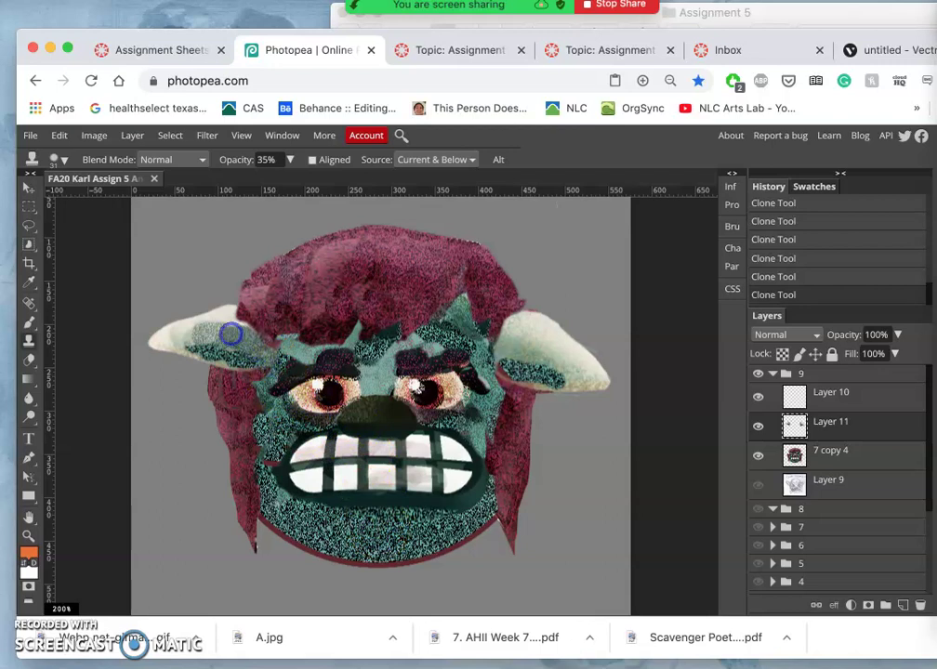
- Blend the left ear's upper interior by cloning the right ear's pale, softly shaded texture over it
alt+click(518, 345)
click(219, 316)
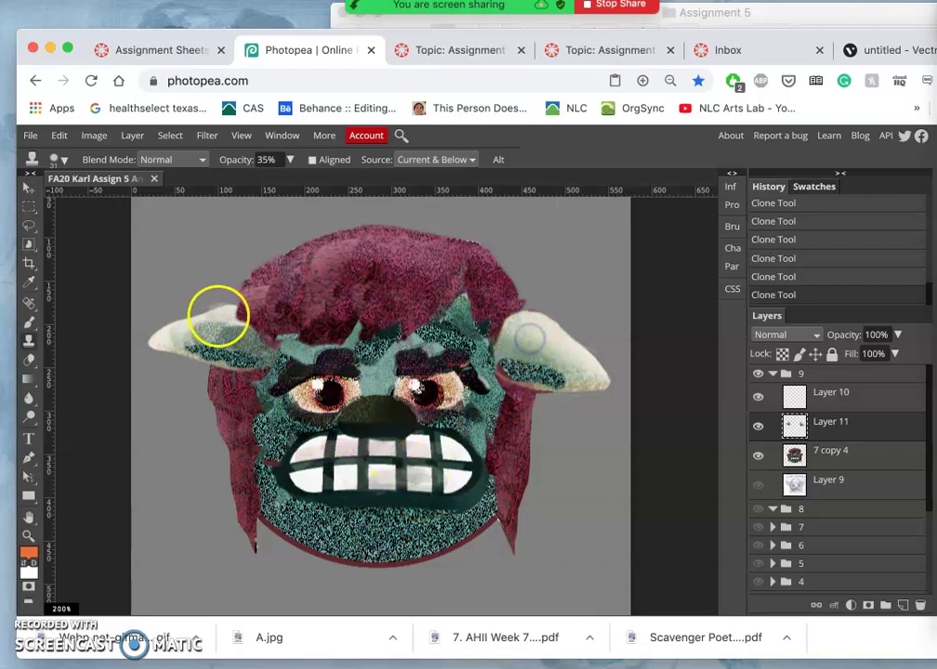
drag(219, 316, 233, 329)
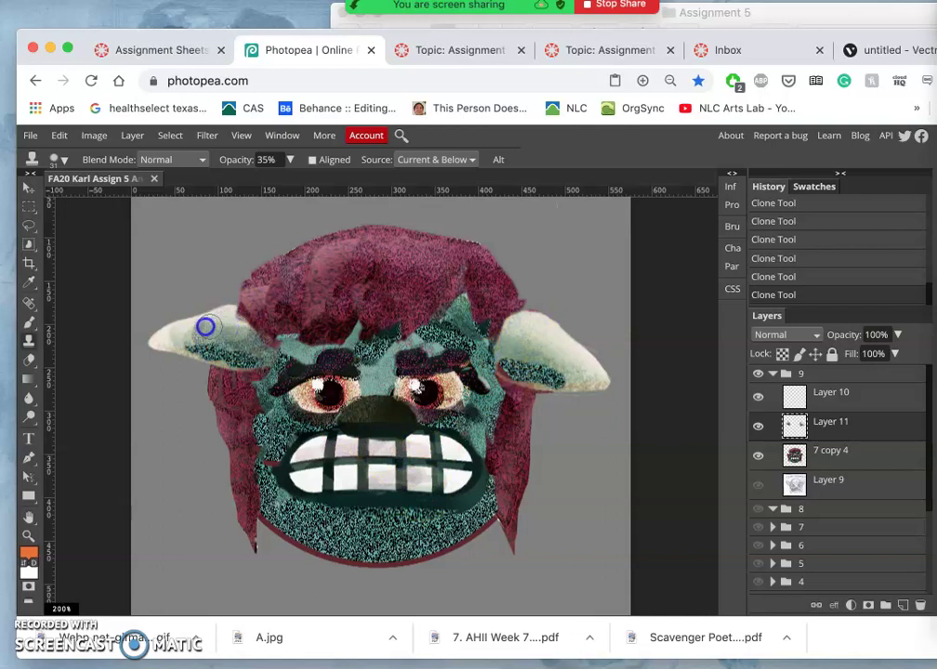
alt+click(544, 359)
mouse_move(260, 342)
mouse_down()
mouse_move(212, 343)
mouse_move(210, 328)
mouse_move(186, 332)
mouse_move(526, 341)
mouse_move(215, 322)
mouse_up()
alt+click(548, 338)
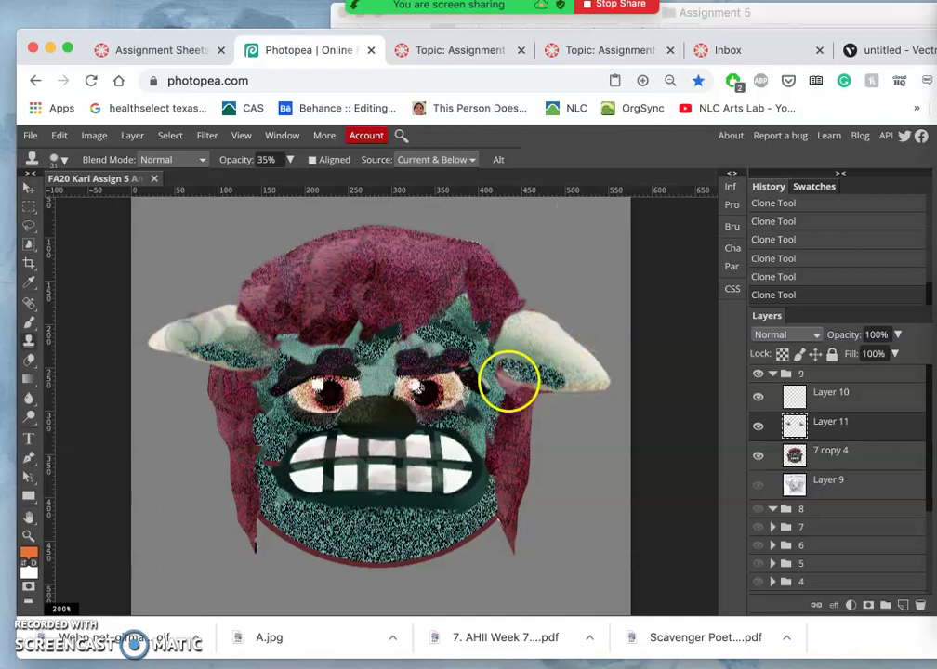
alt+click(548, 343)
drag(225, 325, 215, 320)
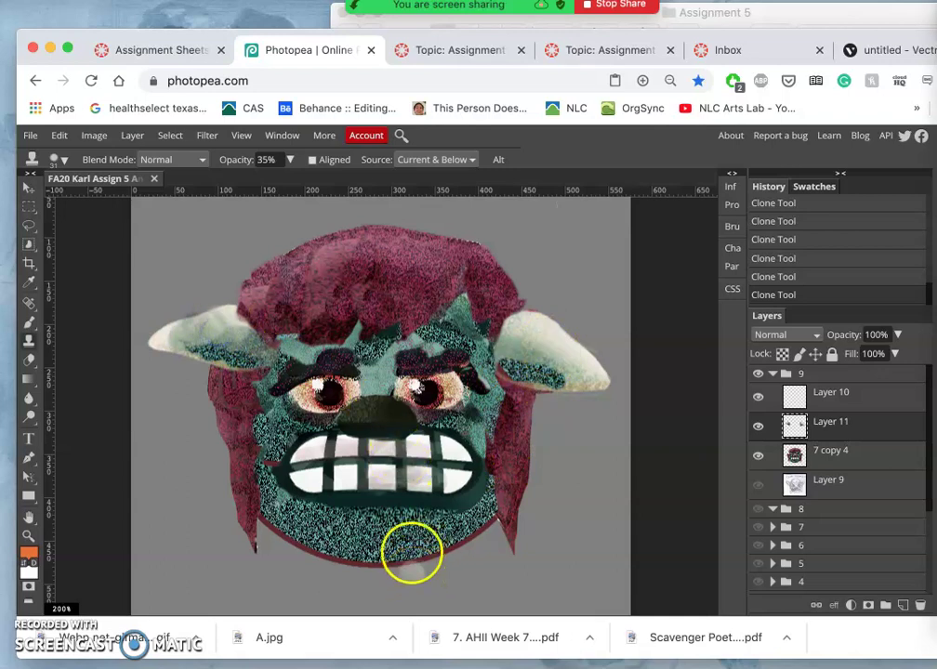
- Clone the chin's speckled teal texture over the right ear's inner base and across the center and right side of the forehead hairline
alt+click(378, 532)
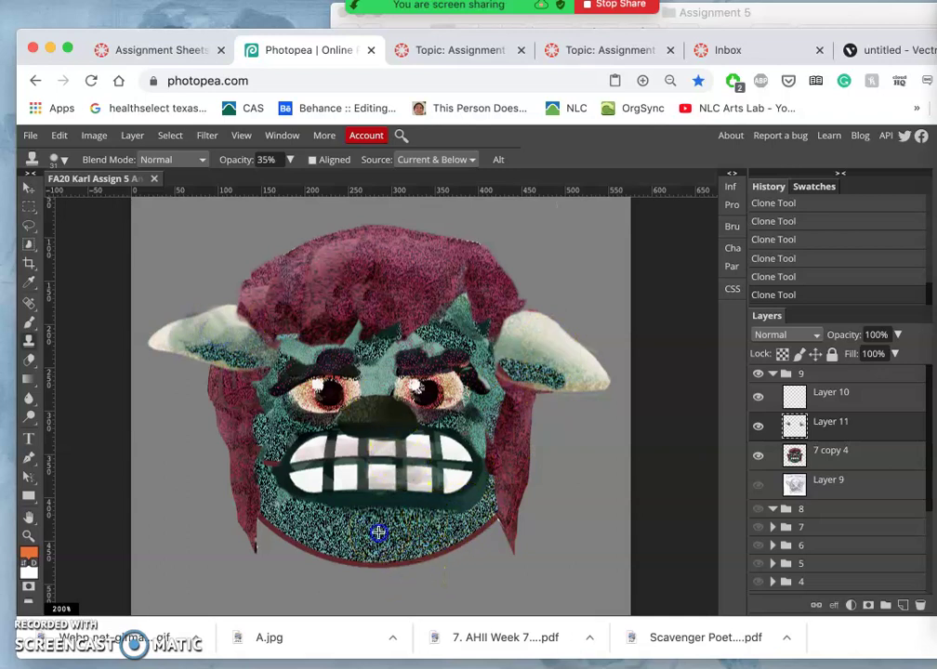
mouse_move(527, 372)
mouse_down()
mouse_move(508, 356)
mouse_move(512, 365)
mouse_up()
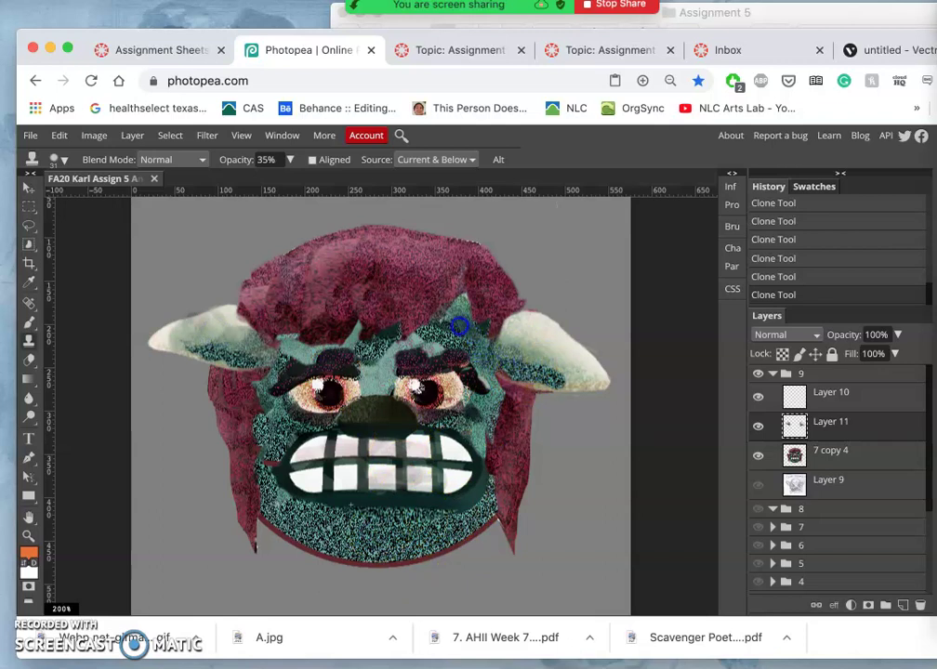
alt+click(425, 537)
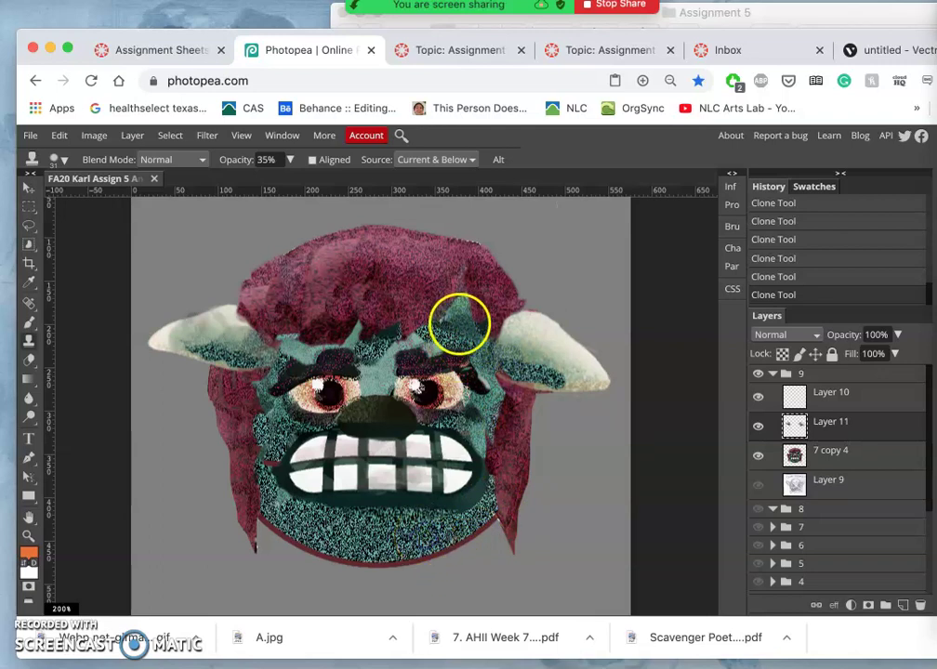
mouse_move(458, 323)
mouse_down()
mouse_move(455, 313)
mouse_move(446, 322)
mouse_up()
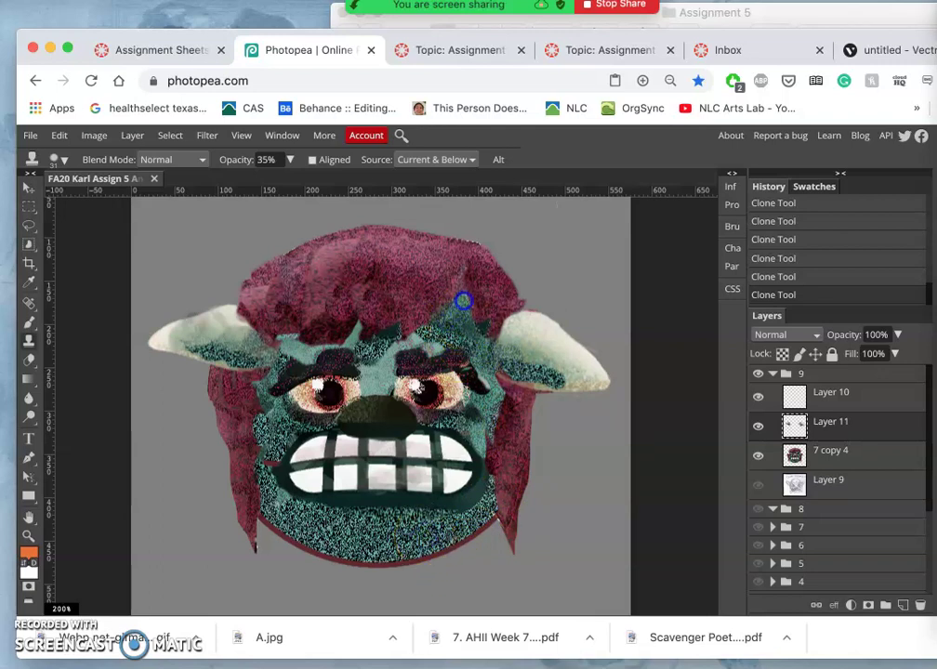
mouse_move(433, 325)
mouse_down()
mouse_move(425, 541)
mouse_move(398, 548)
mouse_move(395, 330)
mouse_move(385, 342)
mouse_up()
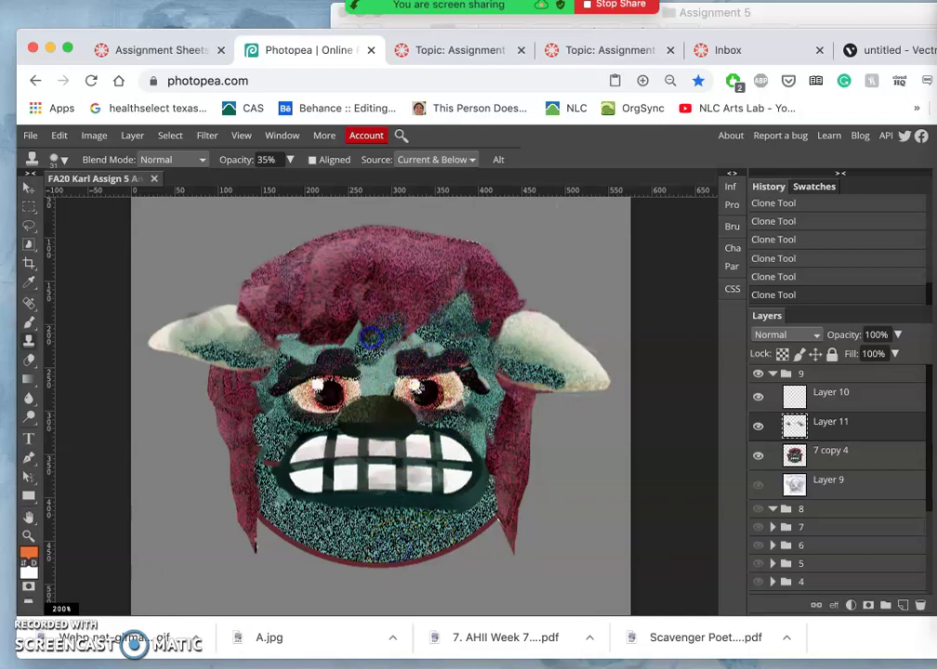
click(464, 343)
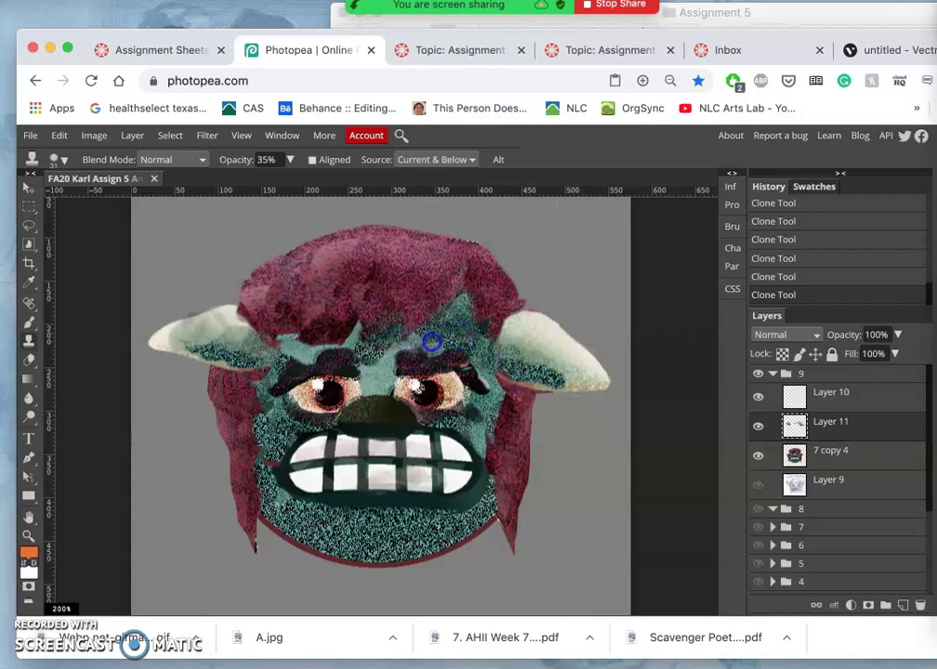
- Clone the chin's teal texture over the left temple beside the ear and the left cheek, covering the red streak at the mouth's corner
alt+click(418, 537)
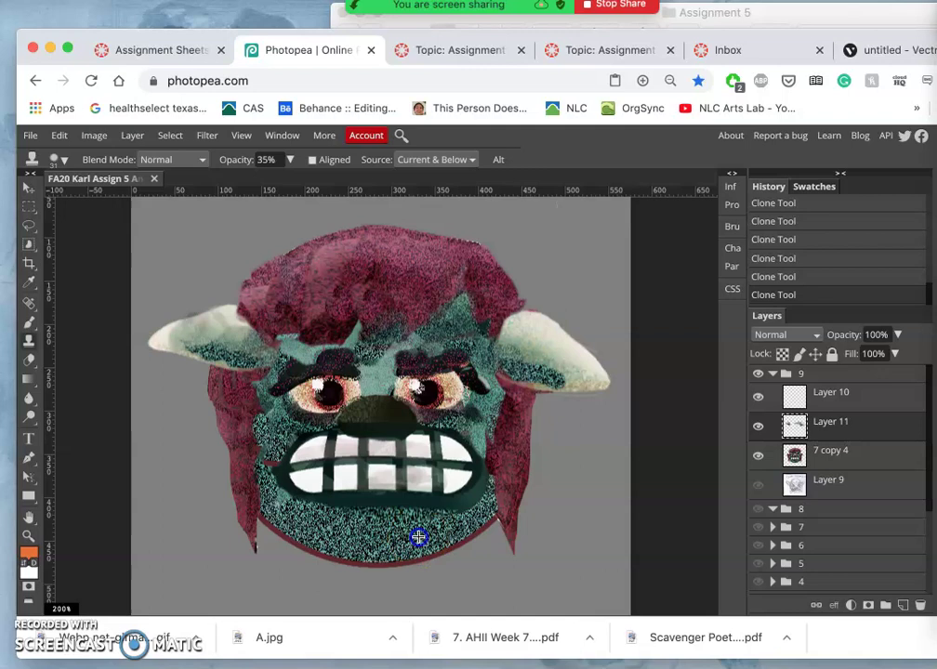
click(292, 351)
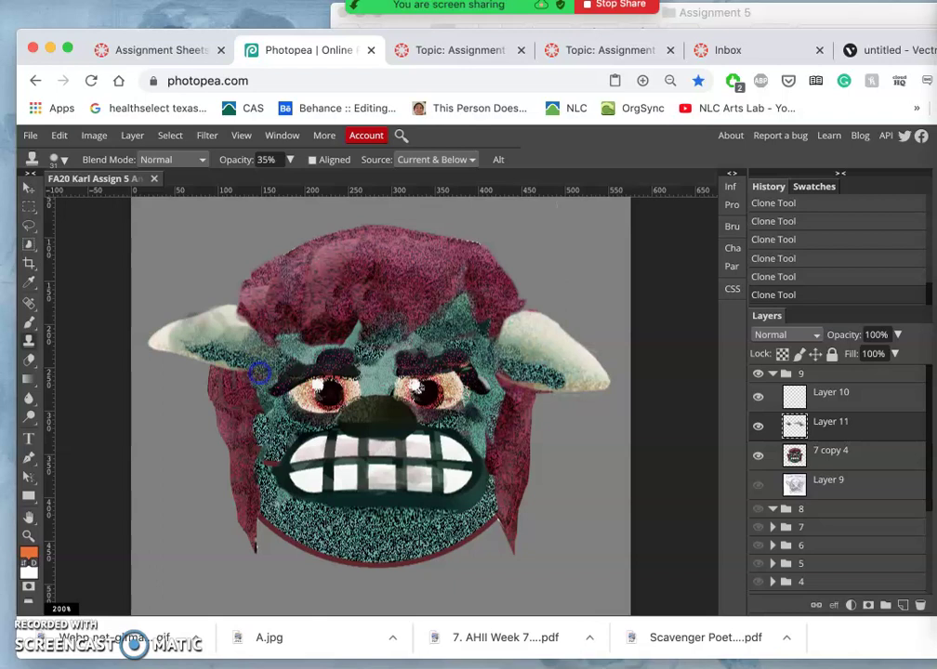
alt+click(393, 533)
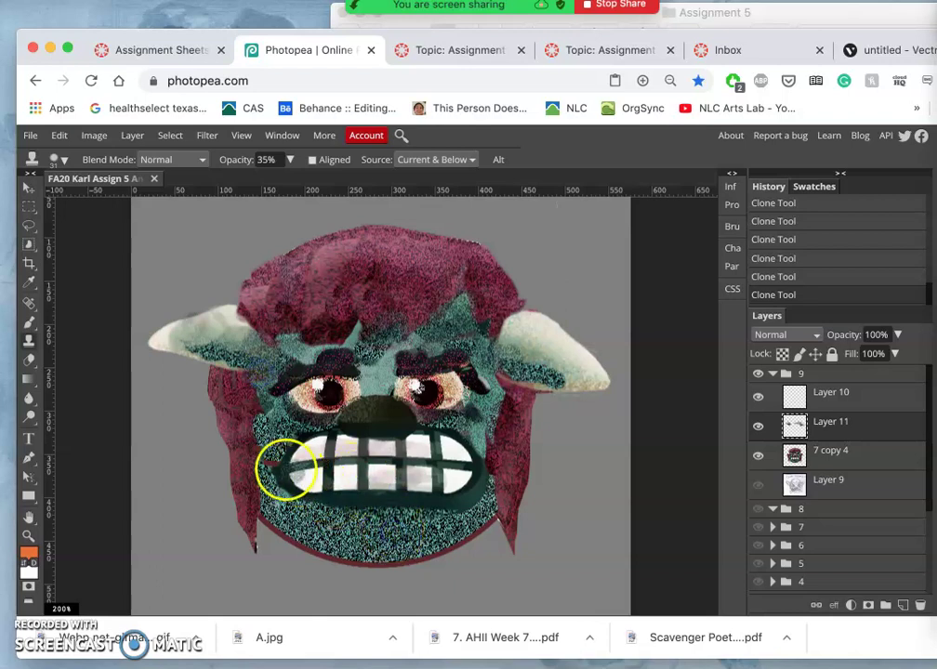
click(271, 461)
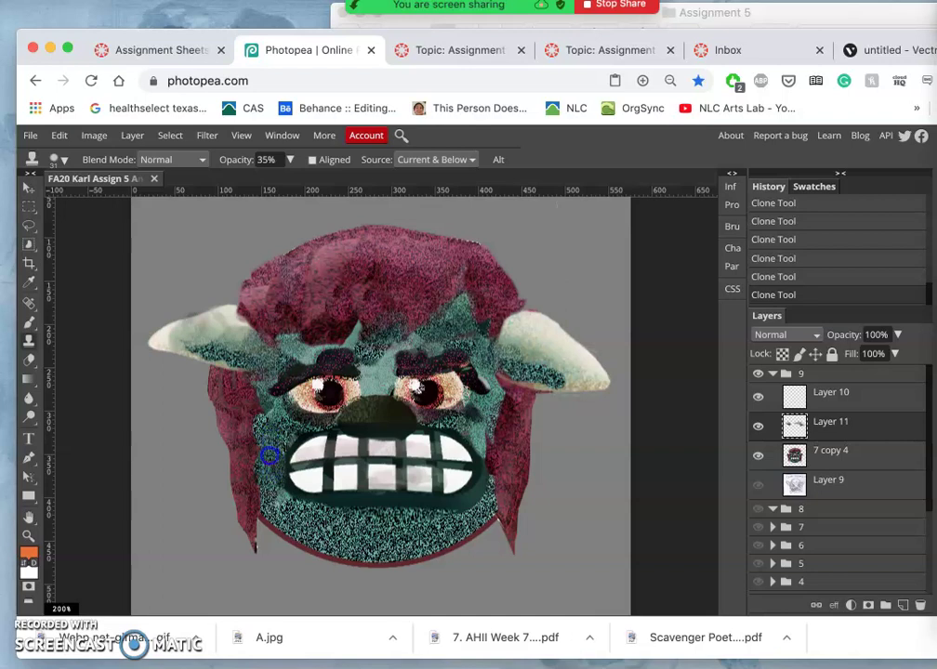
click(331, 502)
click(378, 548)
click(264, 462)
click(259, 439)
- Clone the chin's teal texture around the mouth's right corner and up the right cheek to blend the dark mouth edge into the skin
click(462, 477)
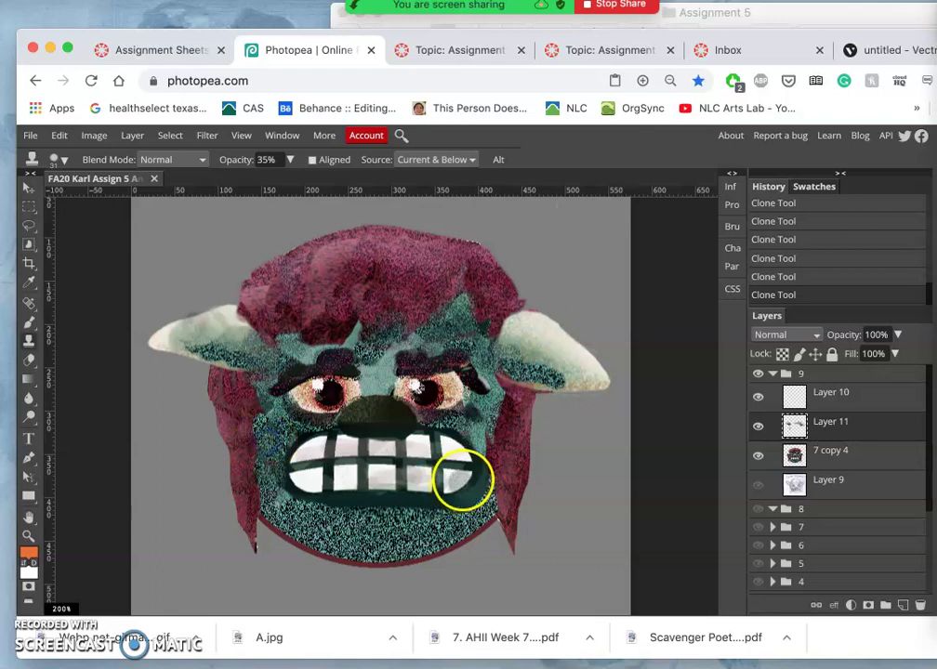
click(484, 490)
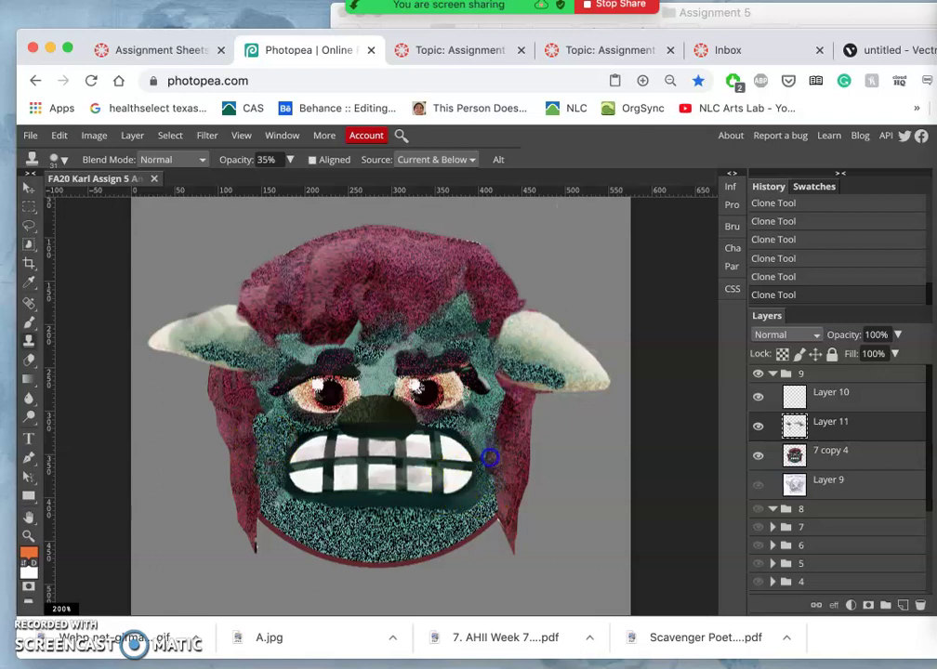
click(477, 491)
click(352, 521)
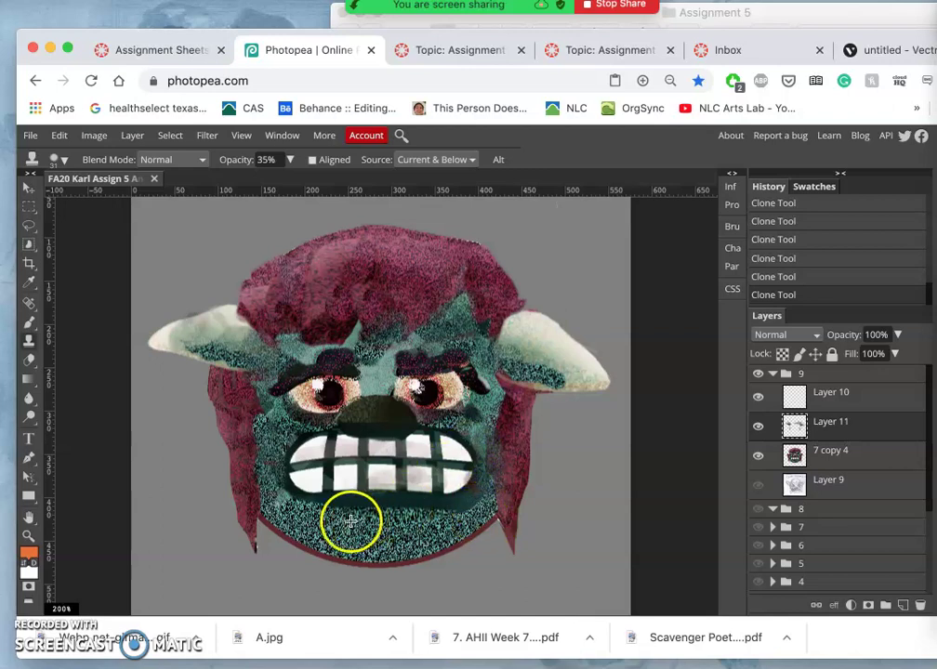
click(438, 485)
click(479, 501)
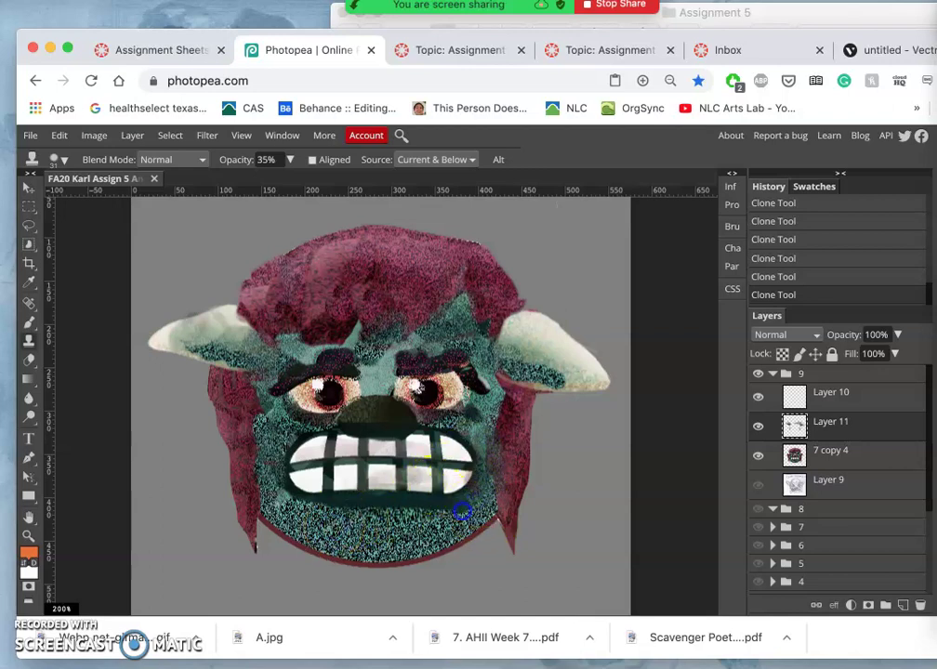
click(427, 539)
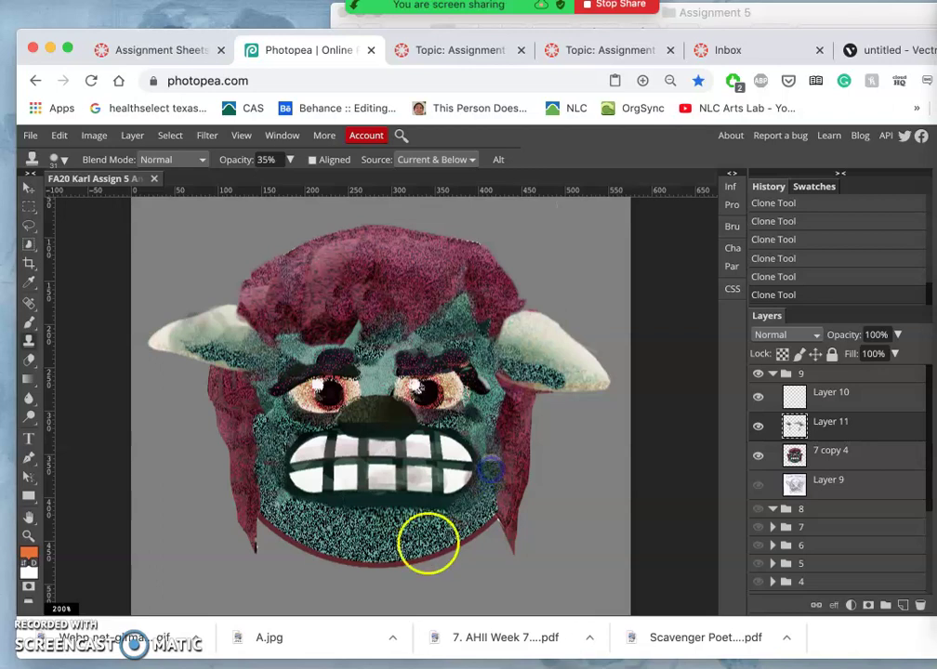
click(364, 531)
click(483, 482)
click(499, 457)
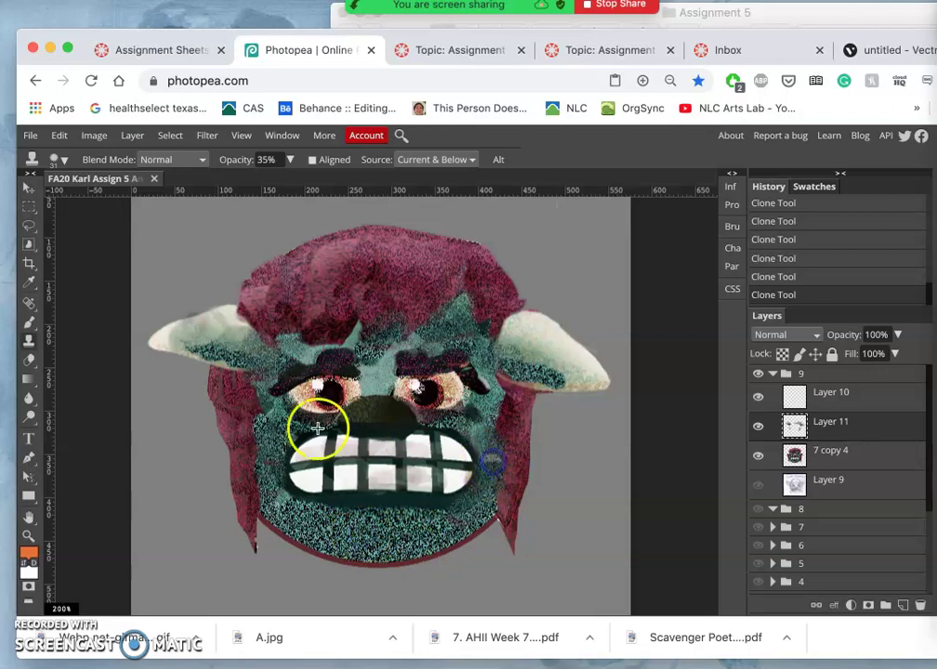
- Clone the smooth teal skin from between the eyebrows over the left temple beside the eye and below the ear
click(268, 392)
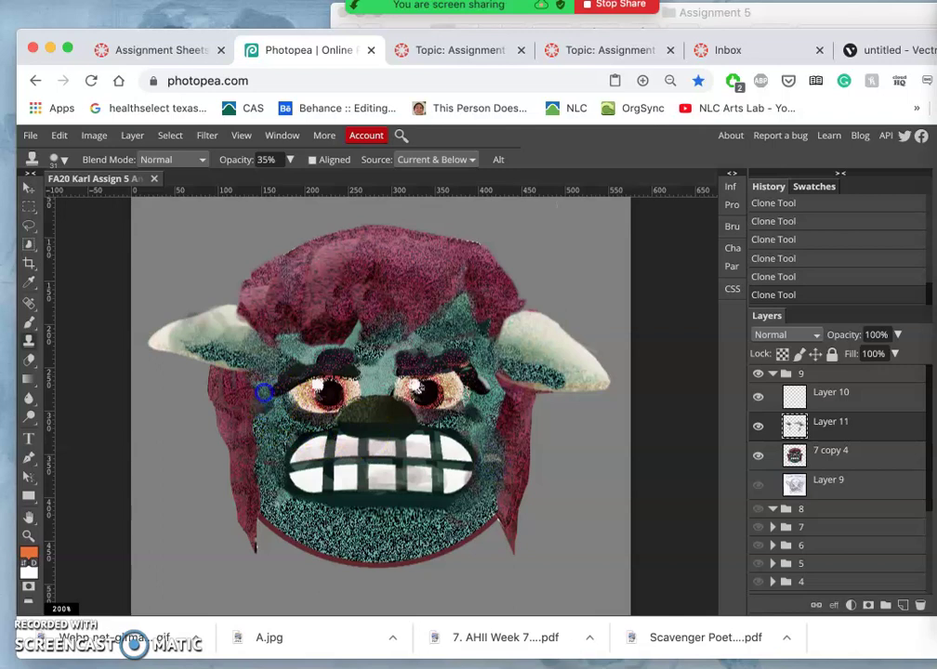
alt+click(377, 372)
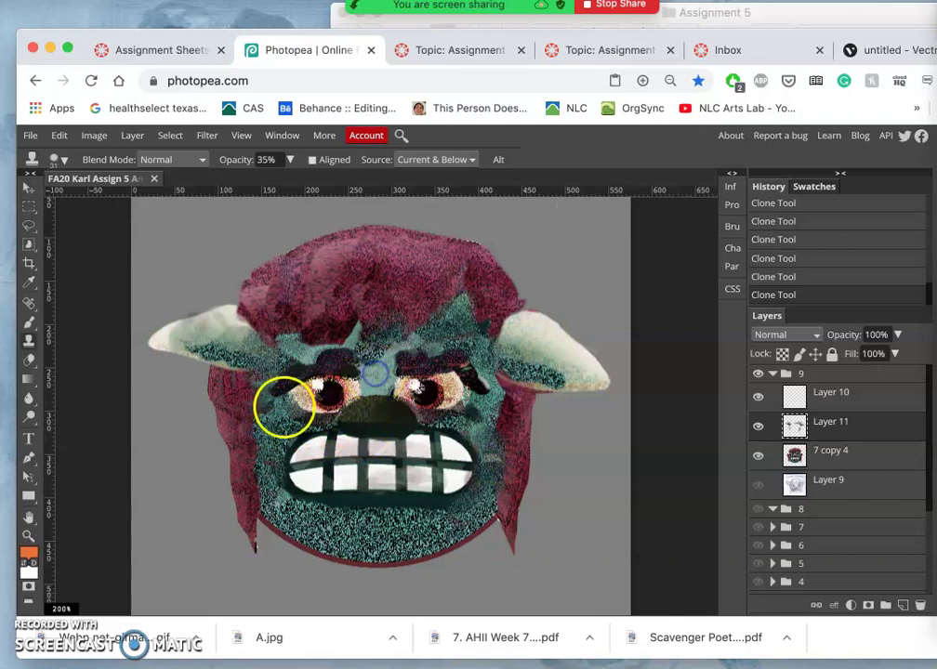
click(267, 380)
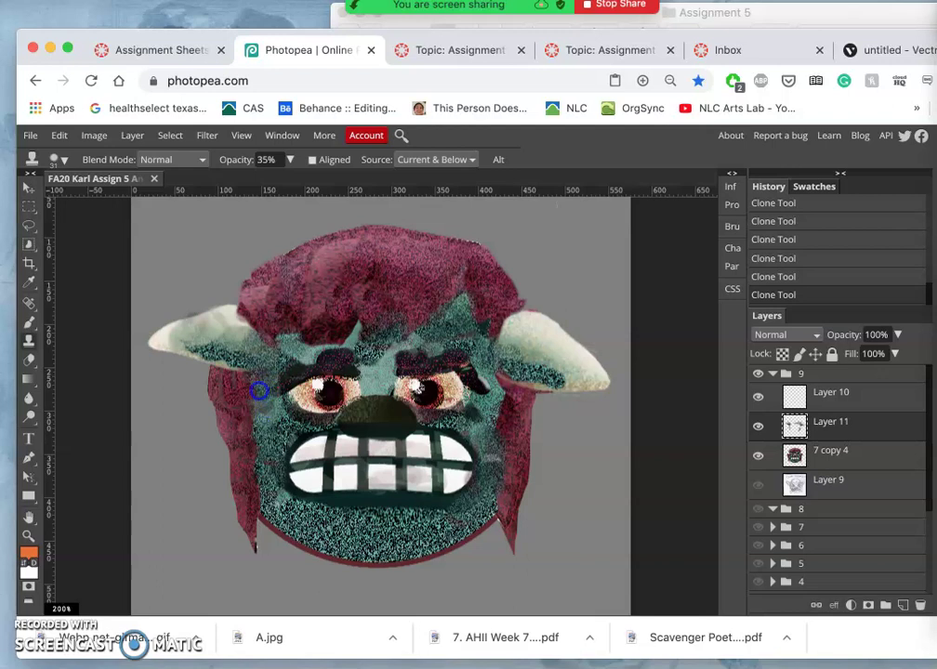
alt+click(376, 367)
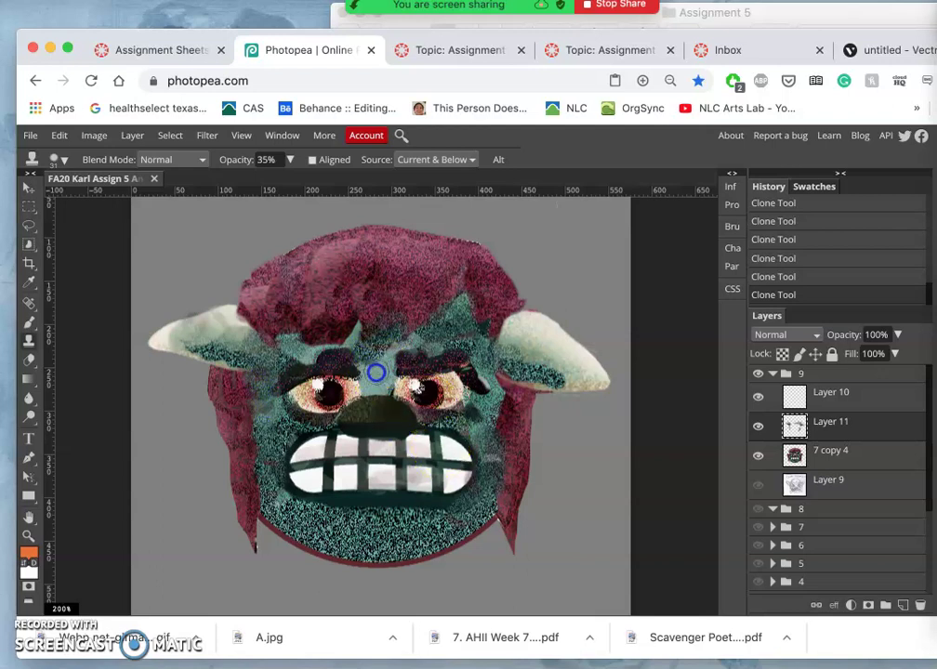
mouse_move(375, 372)
mouse_down()
mouse_move(444, 328)
mouse_move(373, 371)
mouse_move(434, 341)
mouse_move(443, 443)
mouse_move(361, 537)
mouse_up()
mouse_move(330, 383)
mouse_down()
mouse_move(399, 412)
mouse_move(389, 527)
mouse_move(446, 450)
mouse_move(475, 356)
mouse_move(466, 329)
mouse_move(488, 473)
mouse_move(462, 511)
mouse_move(437, 522)
mouse_move(313, 479)
mouse_move(265, 409)
mouse_move(270, 363)
mouse_up()
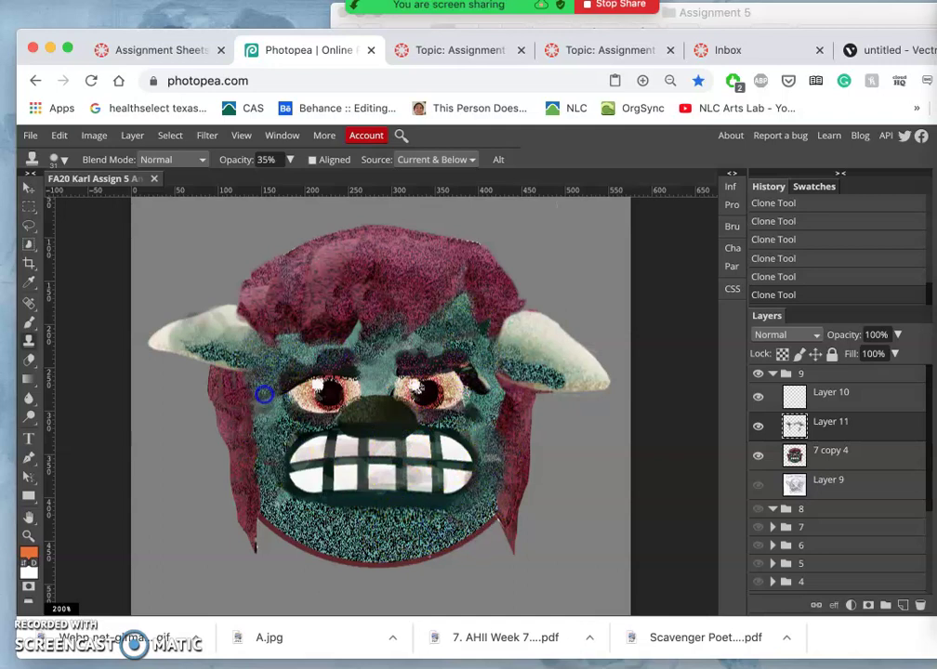
- Soften the upper left cheek beside the eye by cloning more of the smooth teal skin from above the nose
alt+click(376, 372)
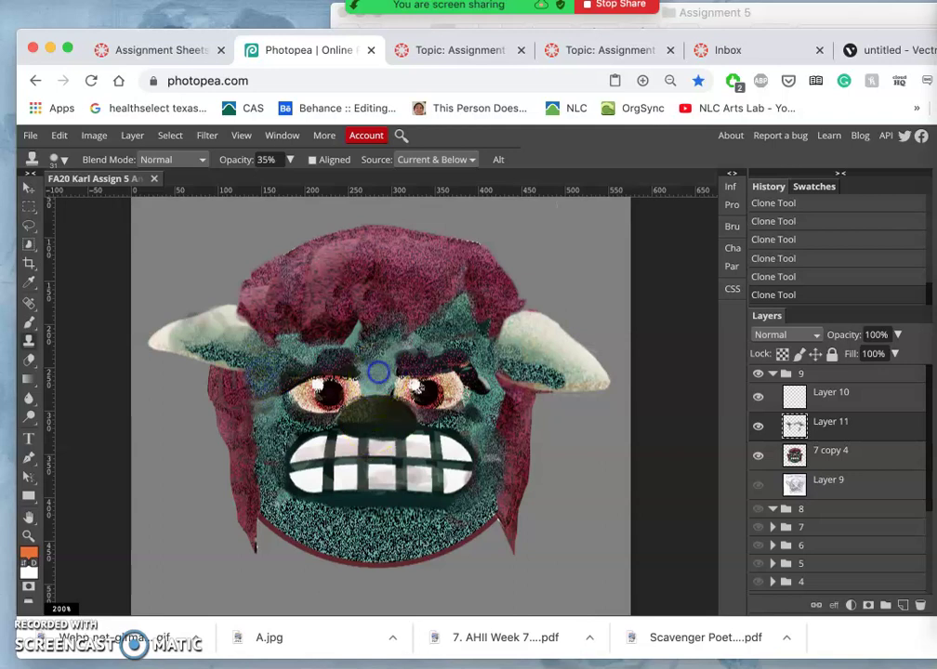
mouse_move(279, 390)
mouse_down()
mouse_move(262, 410)
mouse_move(282, 415)
mouse_move(268, 396)
mouse_up()
alt+click(376, 383)
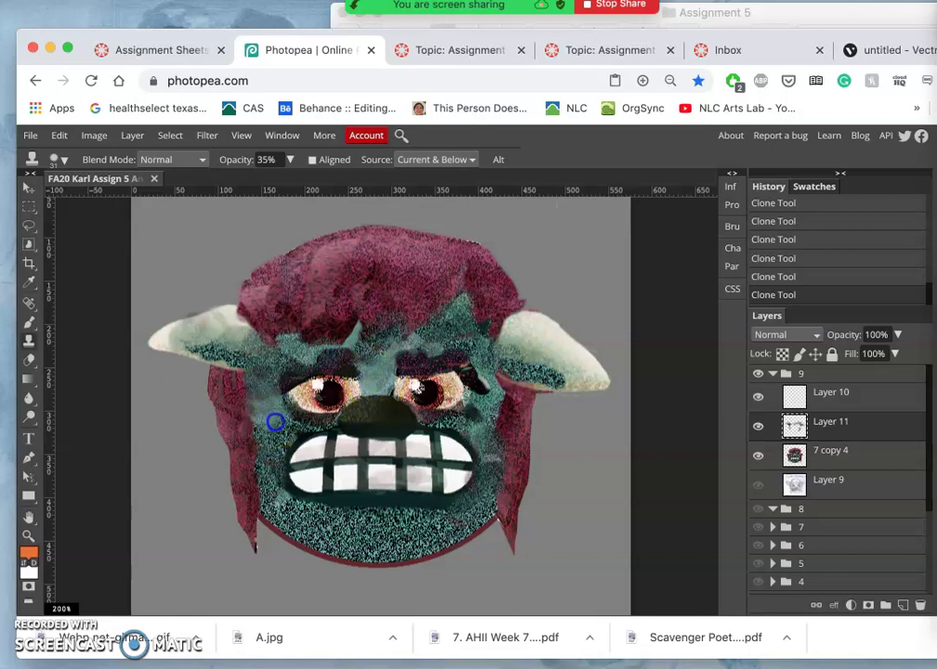
alt+click(374, 376)
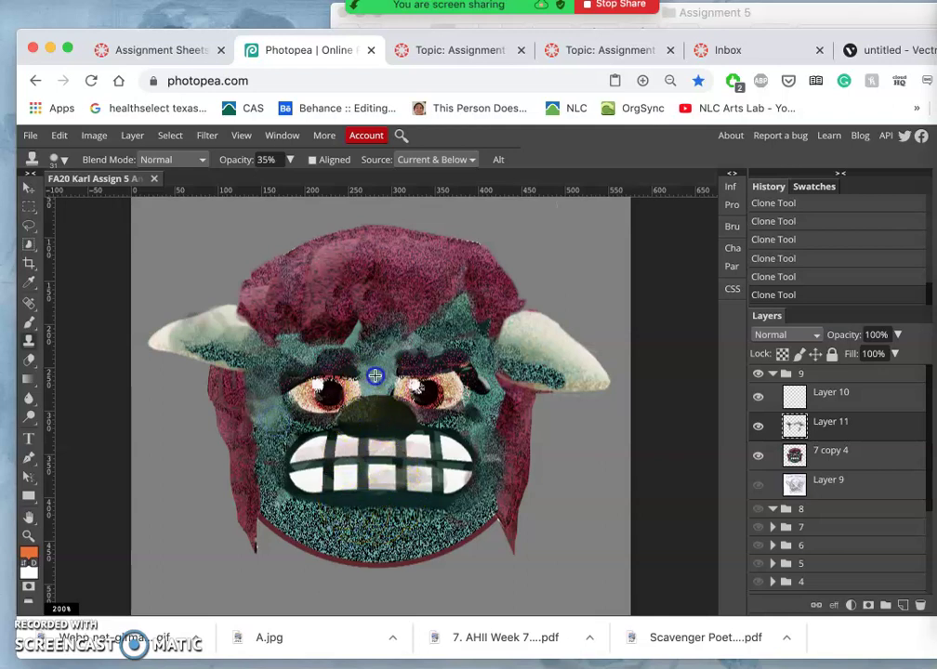
- Clone the smooth teal skin between the eyebrows over the upper right cheek beside the eye and down the left cheek's hair edge
mouse_move(374, 374)
mouse_down()
mouse_move(377, 360)
mouse_move(465, 401)
mouse_move(488, 431)
mouse_up()
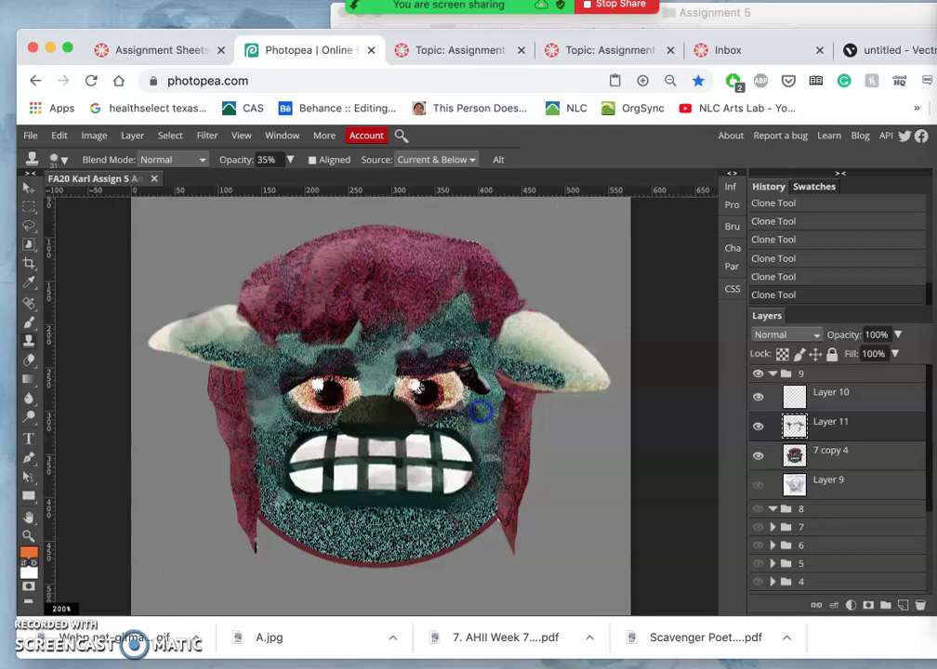
alt+click(376, 375)
click(482, 411)
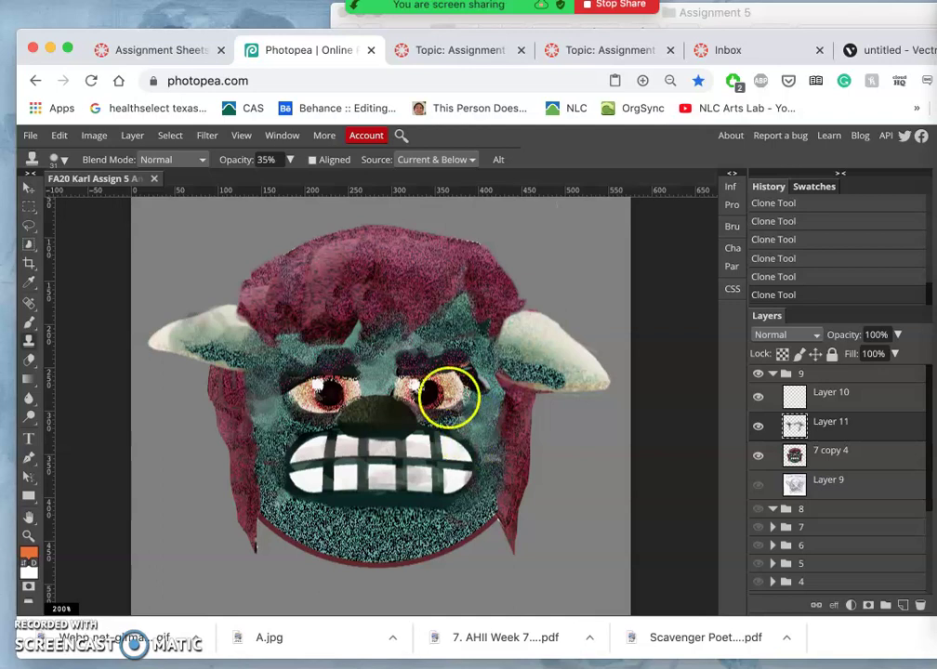
alt+click(375, 378)
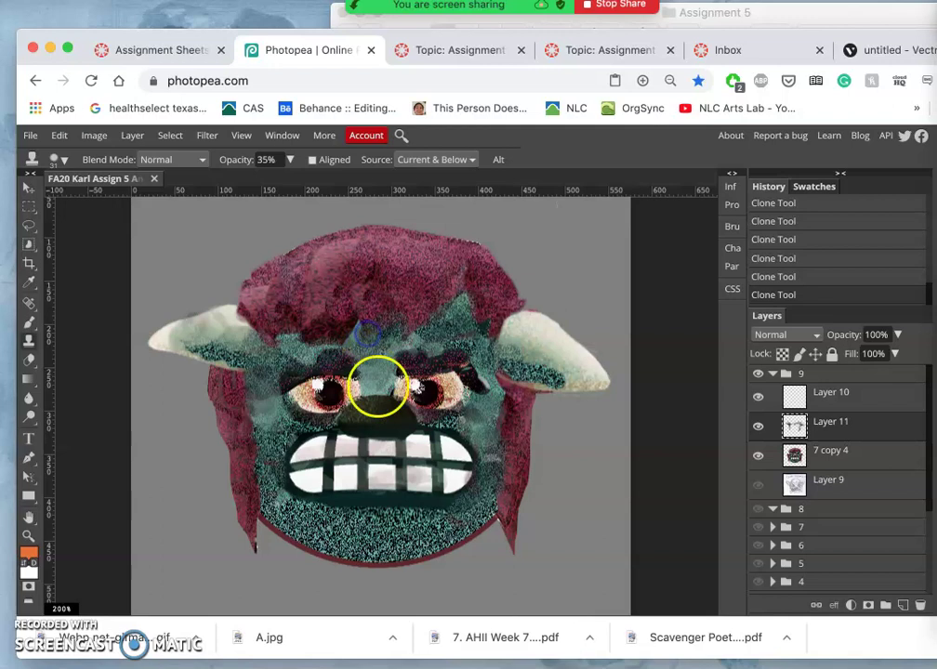
drag(267, 379, 263, 437)
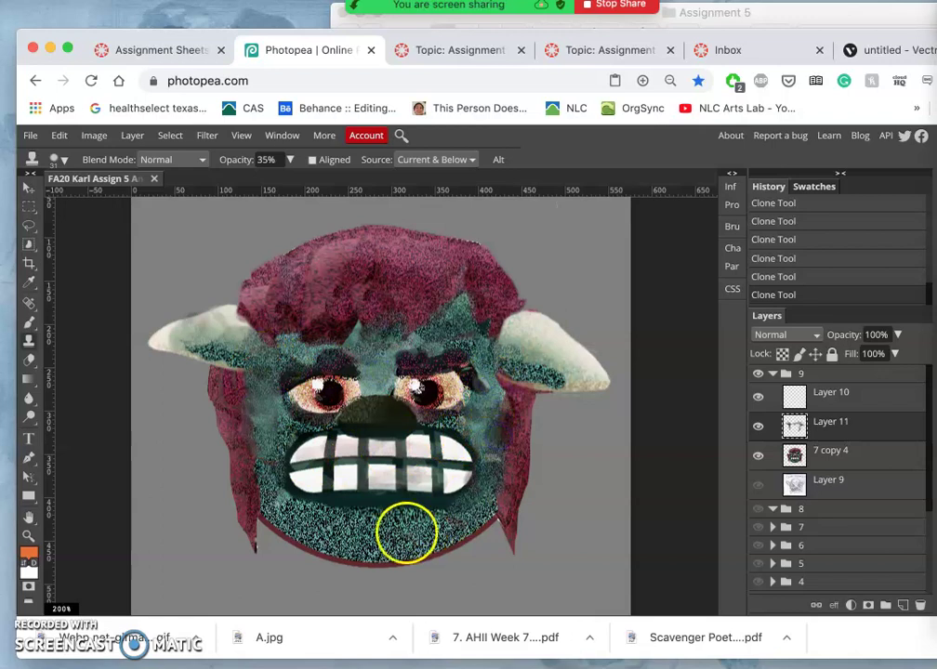
- Clone the smooth teal skin from between the eyebrows down the outer right cheek, from beside the eye to the mouth's right corner
alt+click(381, 366)
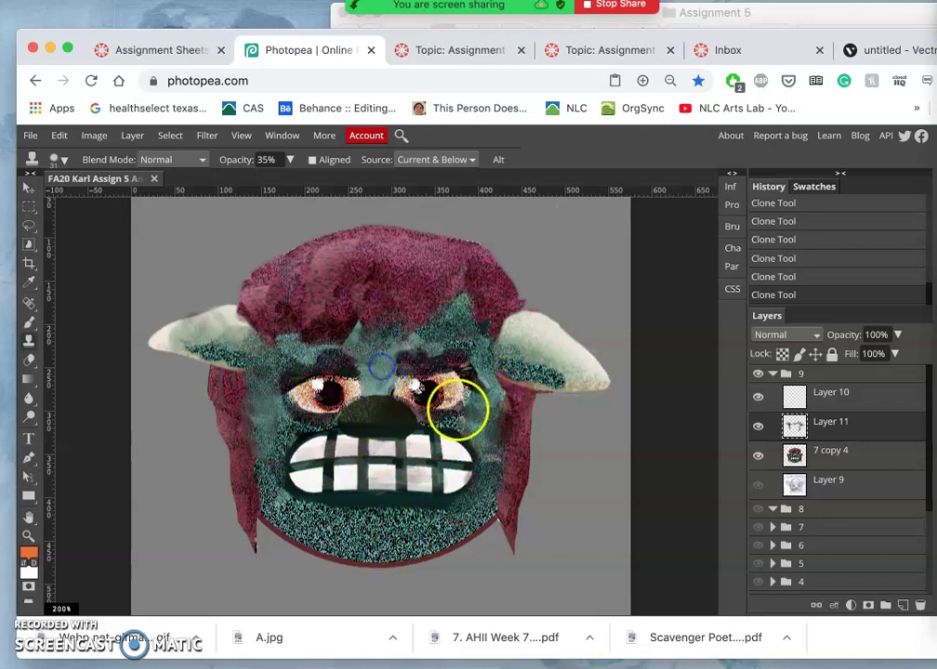
click(491, 450)
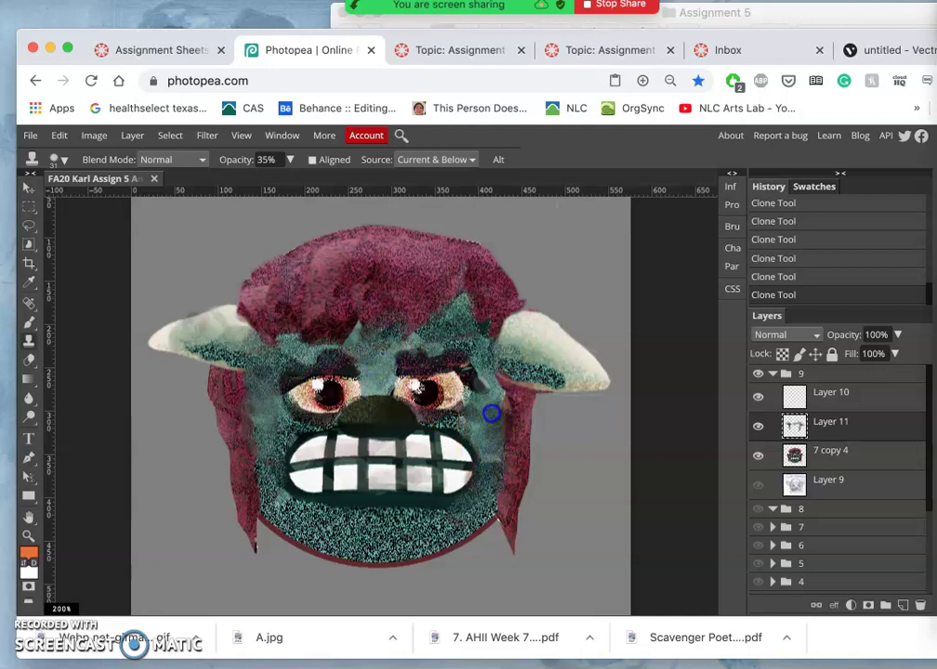
alt+click(381, 366)
drag(509, 422, 495, 402)
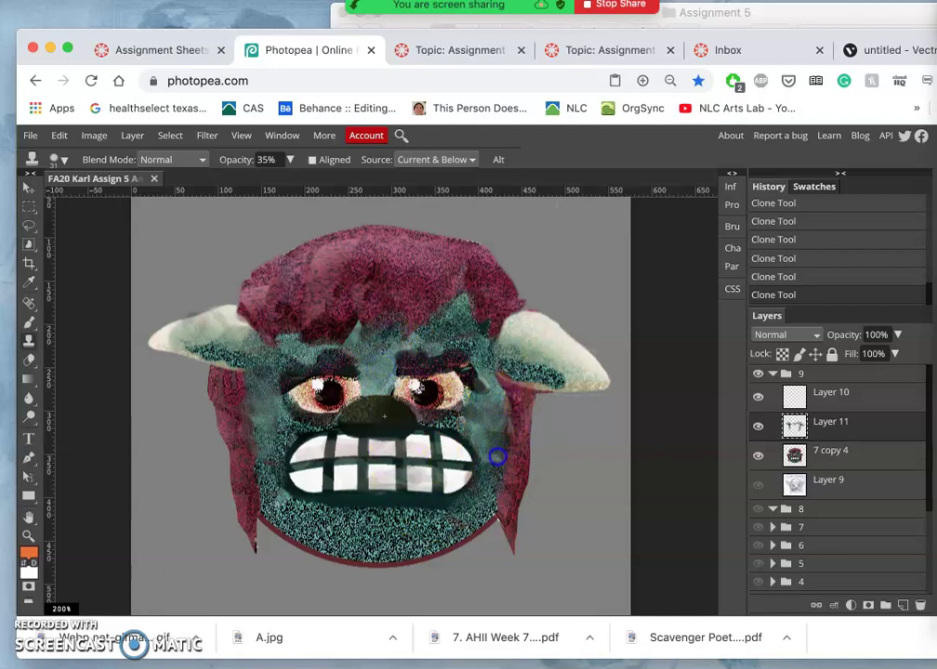
mouse_move(494, 459)
mouse_down()
mouse_move(472, 355)
mouse_move(455, 327)
mouse_move(502, 430)
mouse_move(459, 329)
mouse_move(493, 477)
mouse_move(447, 564)
mouse_move(324, 491)
mouse_move(369, 378)
mouse_move(318, 445)
mouse_move(259, 460)
mouse_move(404, 460)
mouse_move(481, 477)
mouse_move(476, 504)
mouse_move(414, 528)
mouse_move(485, 500)
mouse_up()
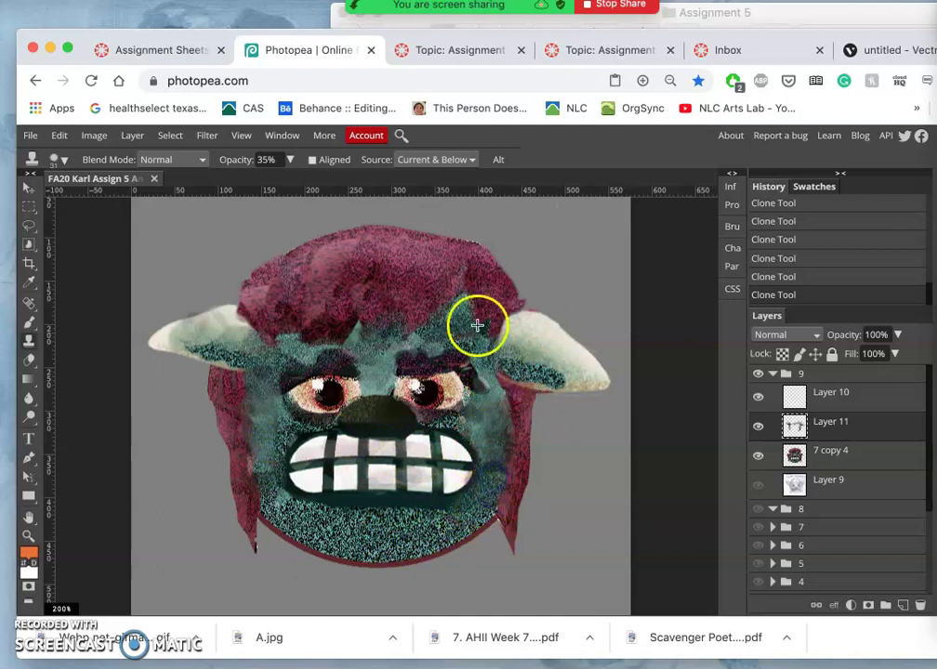
alt+click(377, 362)
drag(493, 438, 493, 467)
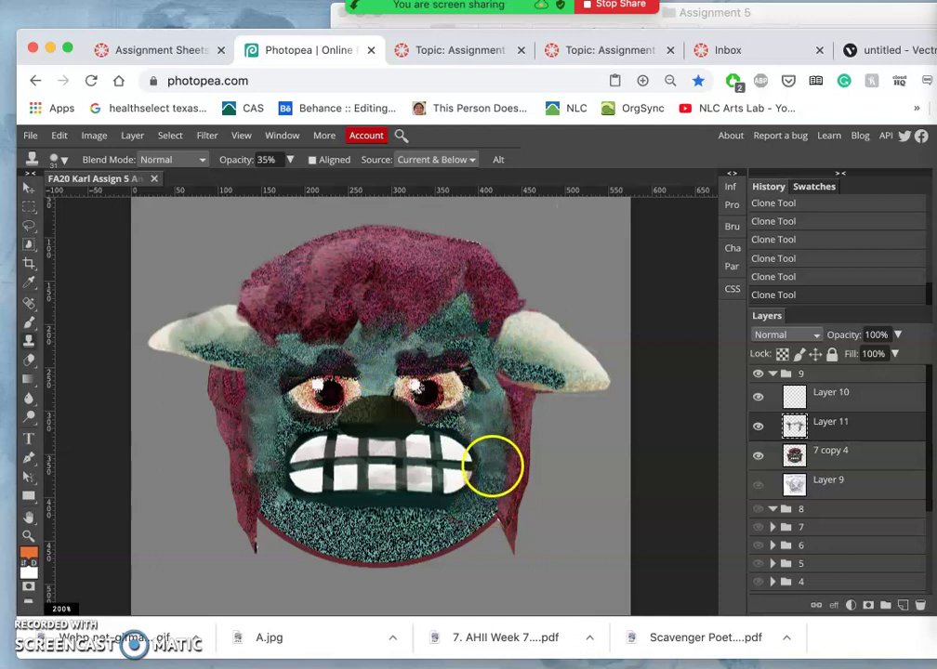
right_click(495, 474)
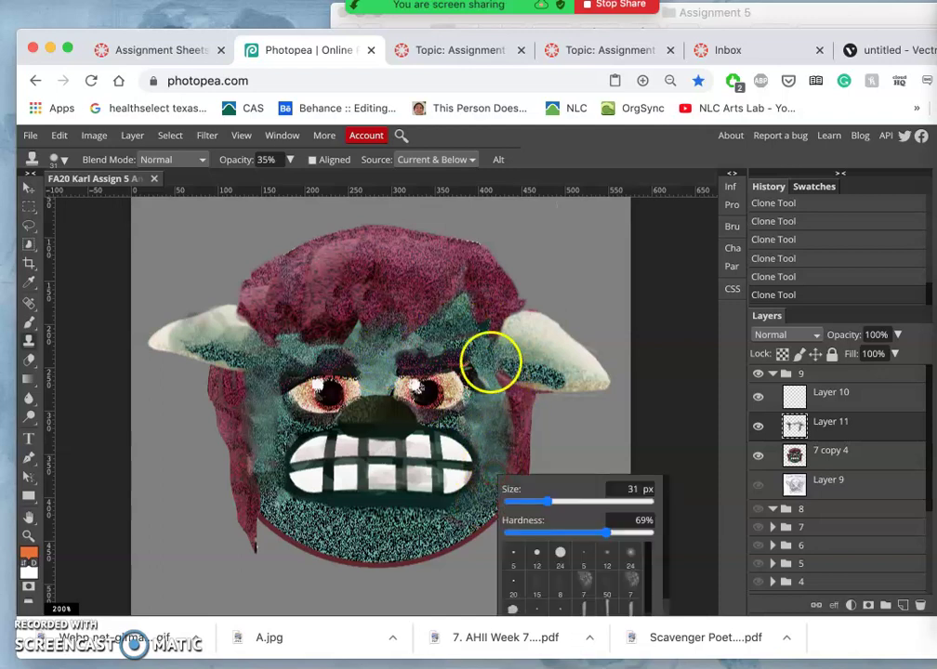
- Clone the smooth teal skin between the eyebrows down the lower left cheek beside the mouth to the jaw
drag(388, 359, 371, 360)
drag(270, 457, 258, 476)
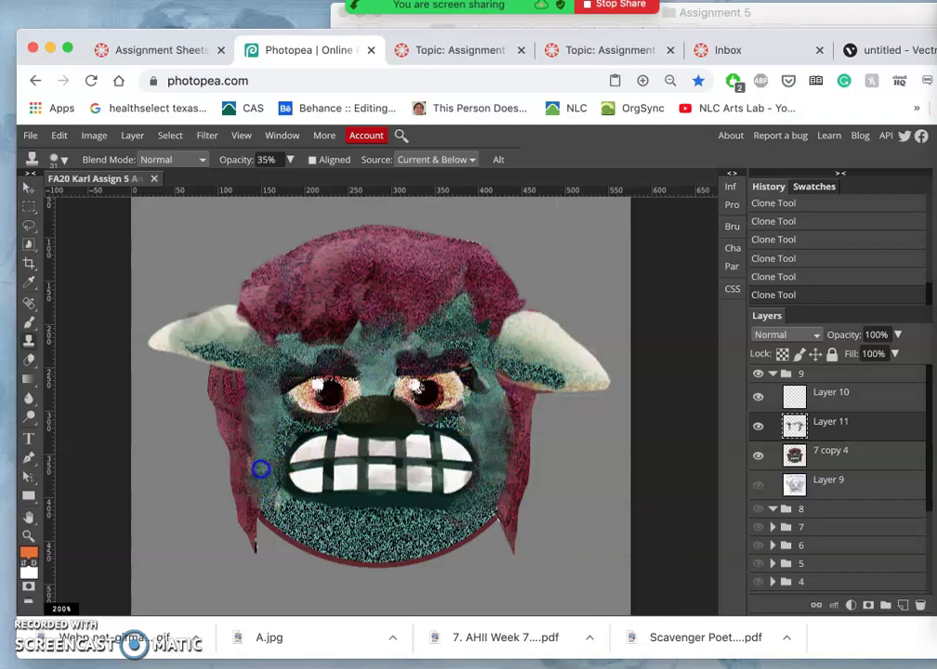
alt+click(370, 369)
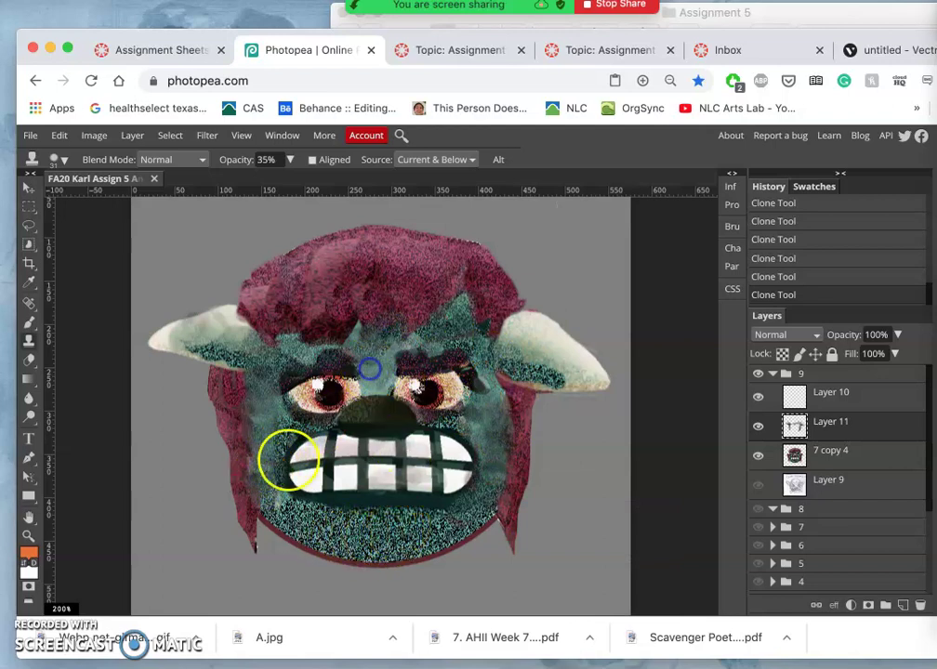
drag(289, 459, 264, 490)
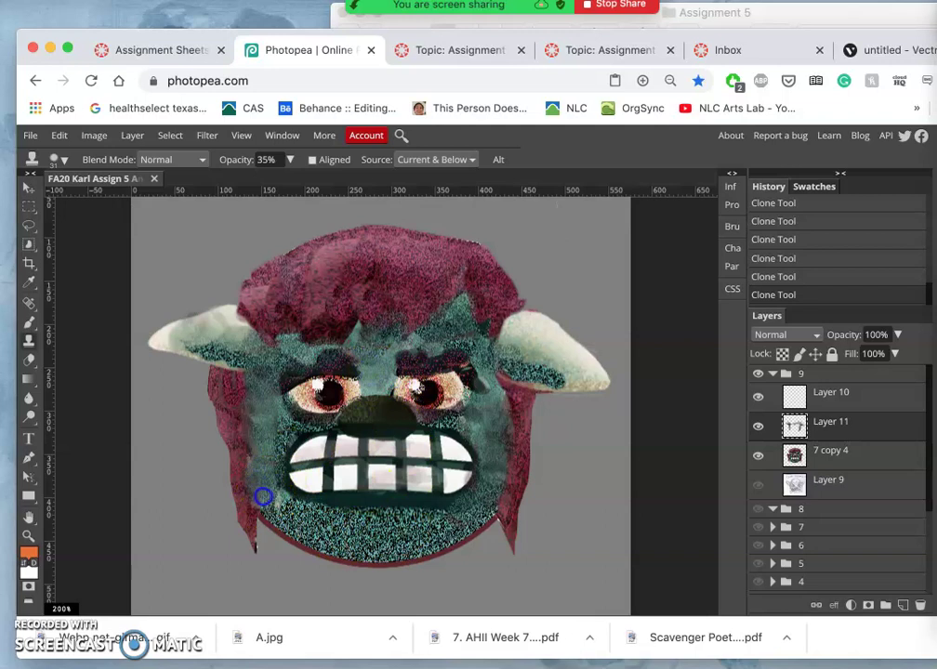
drag(276, 505, 368, 528)
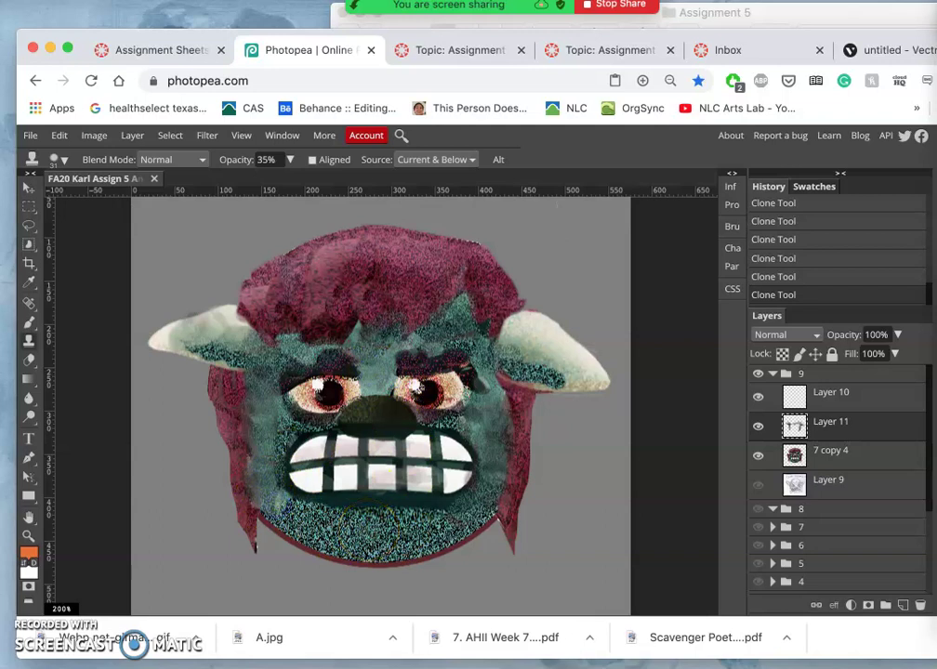
mouse_move(290, 410)
mouse_down()
mouse_move(420, 433)
mouse_move(376, 383)
mouse_move(259, 359)
mouse_move(266, 436)
mouse_up()
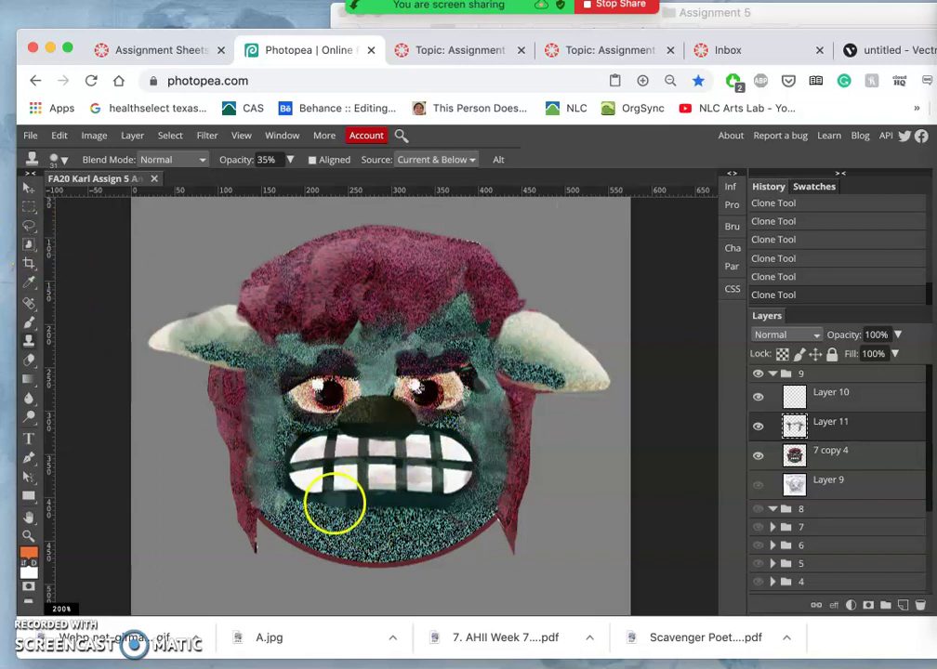
- Clone the smooth teal skin from above the nose along the mouth's lower left edge and across the upper chin
mouse_move(335, 501)
mouse_down()
mouse_move(403, 429)
mouse_move(381, 378)
mouse_up()
click(335, 508)
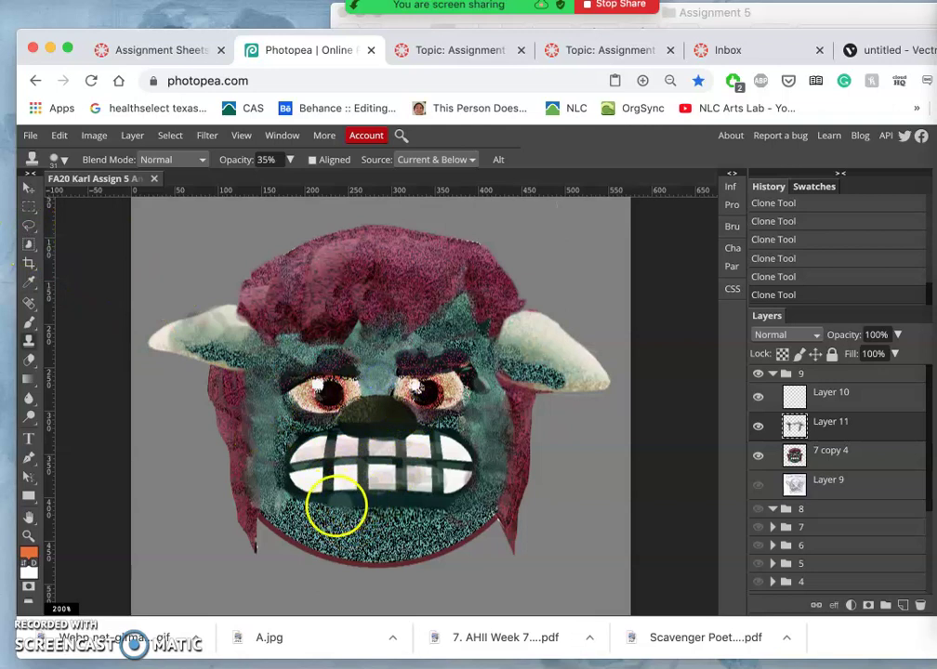
drag(335, 509, 284, 506)
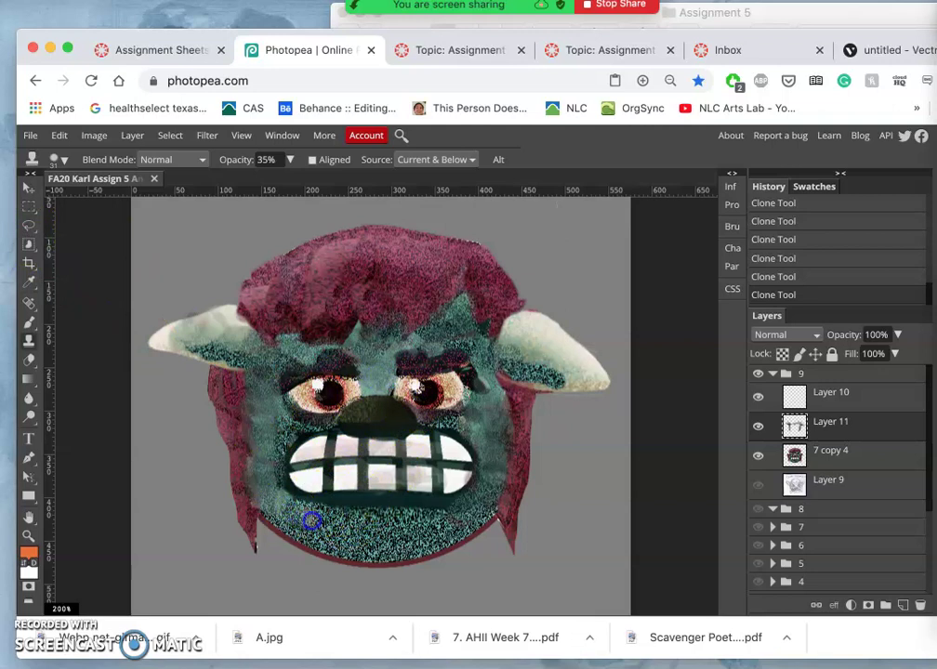
drag(372, 392, 371, 376)
drag(400, 502, 393, 523)
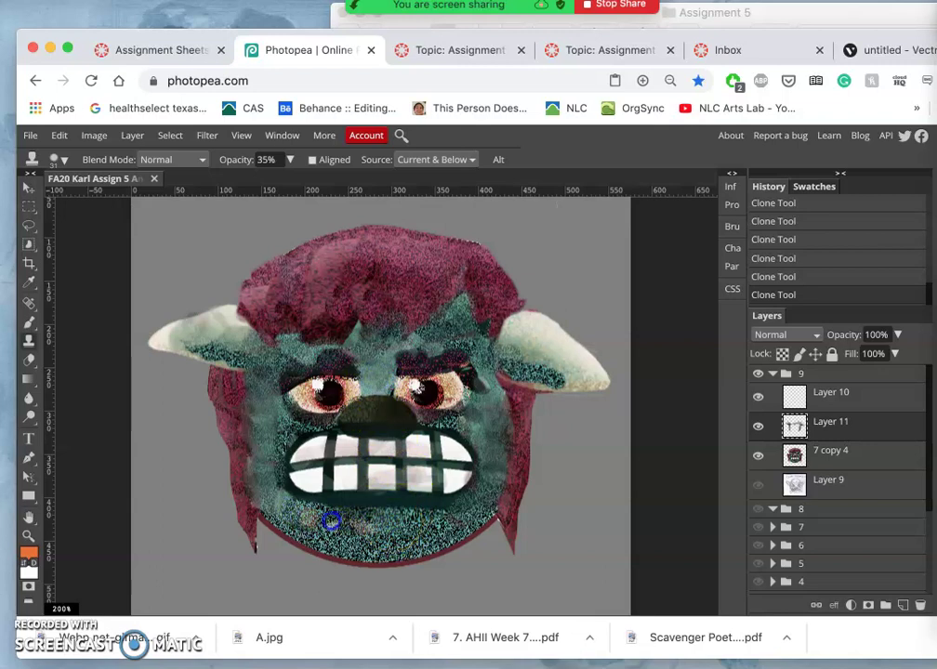
drag(329, 523, 379, 522)
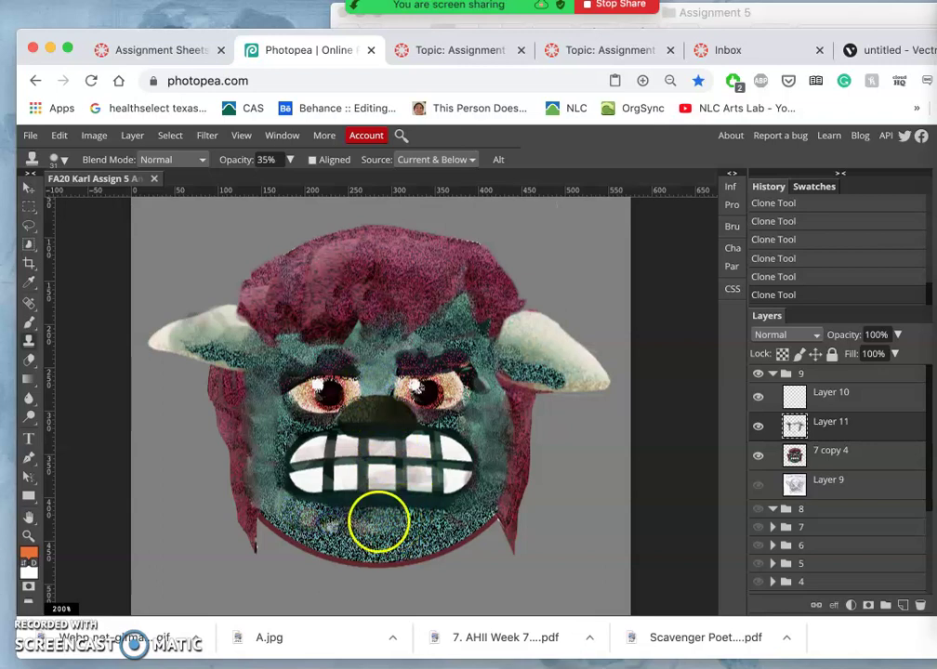
- Blend the left and center of the chin by cloning the smooth teal skin between the eyebrows over its speckles
alt+click(387, 368)
drag(341, 547, 338, 540)
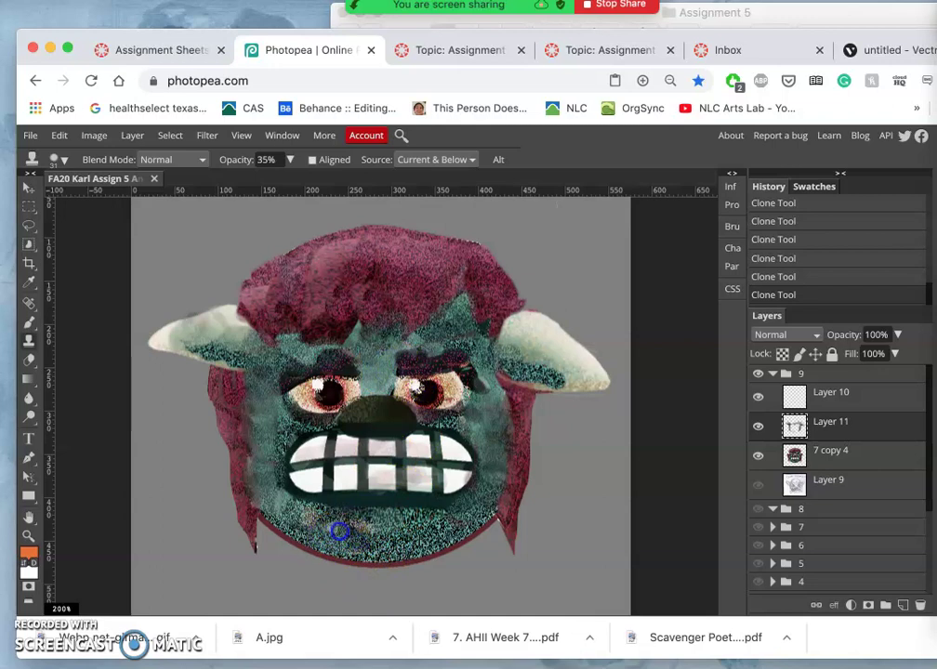
alt+click(374, 376)
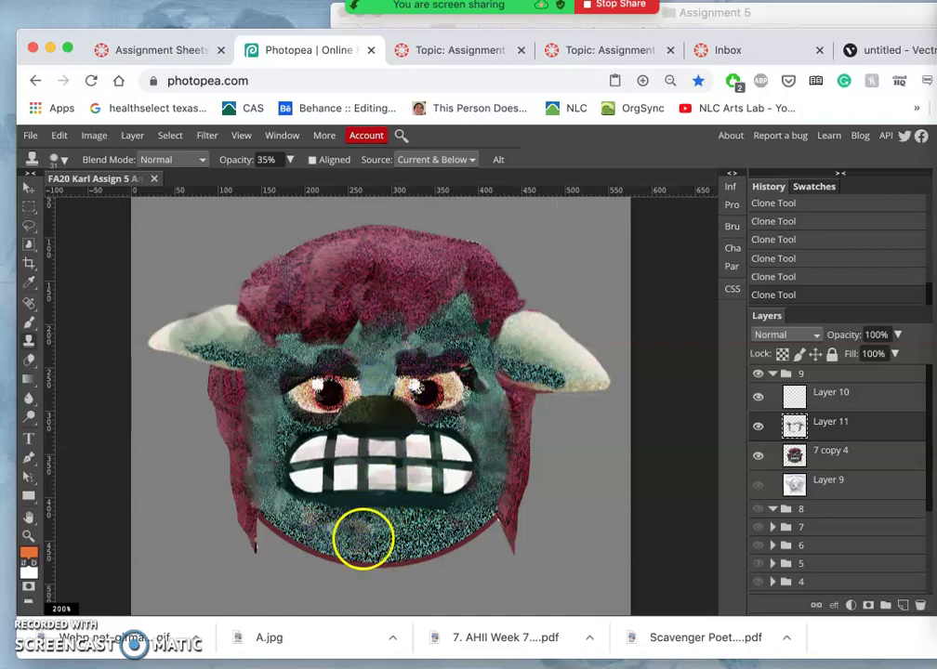
click(356, 525)
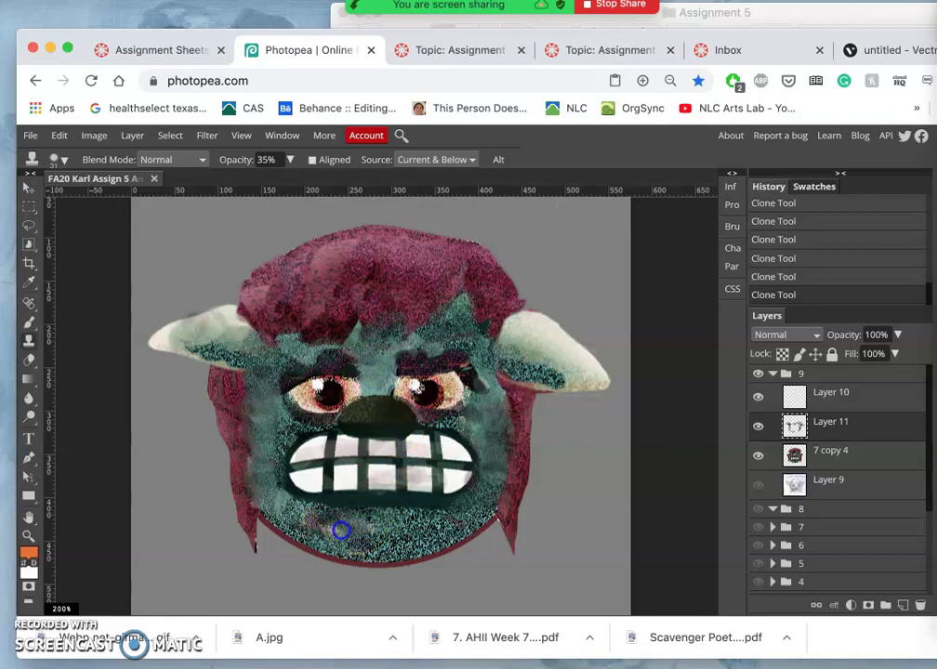
- On the 7 copy 4 layer, clone smooth teal skin over the chin's left side and the left cheek along the hair edge
click(830, 449)
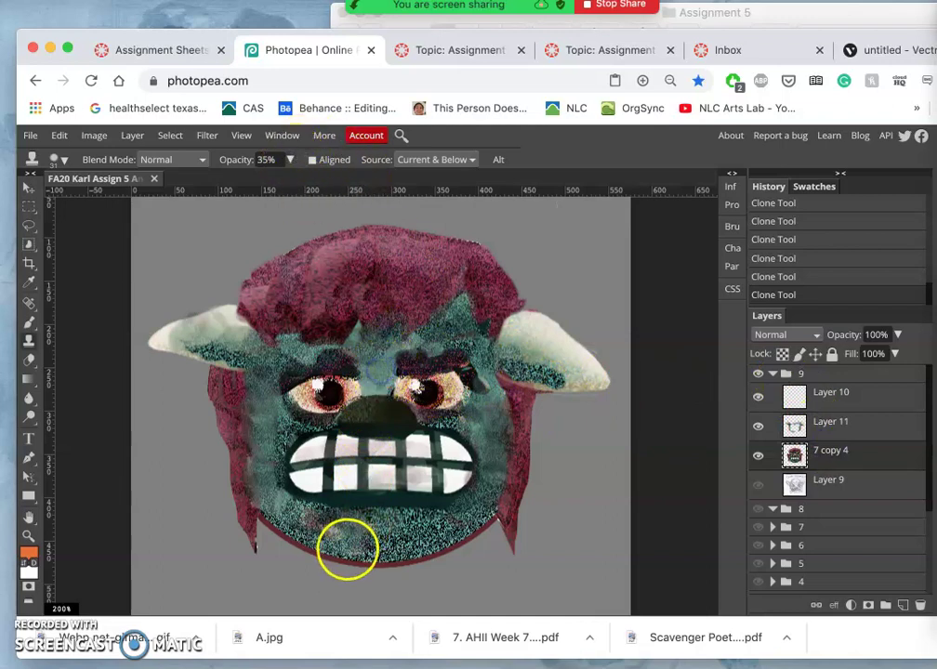
click(315, 530)
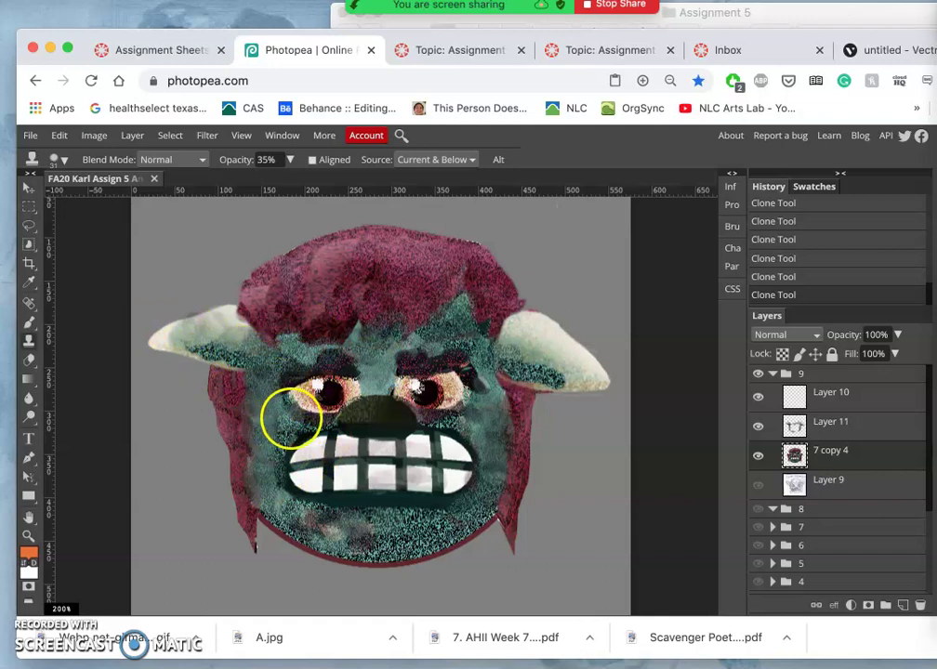
alt+click(377, 376)
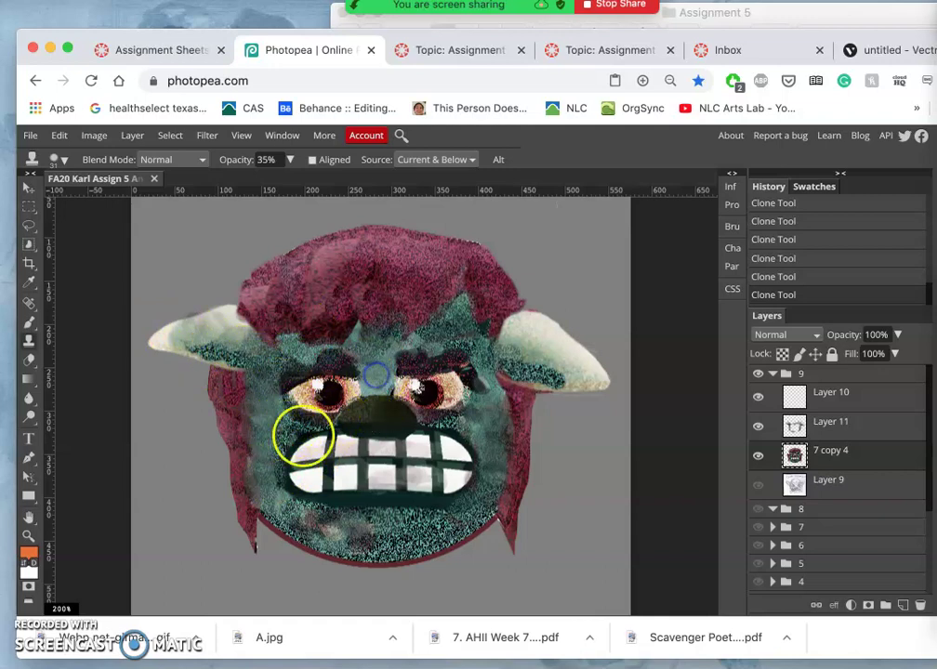
click(278, 439)
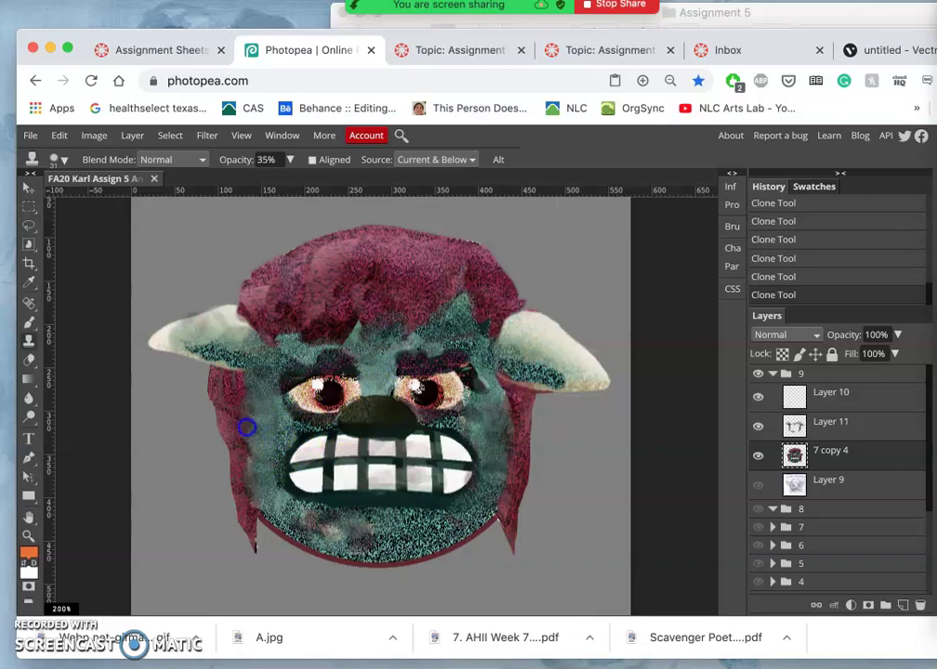
mouse_move(250, 406)
mouse_down()
mouse_move(321, 484)
mouse_move(413, 532)
mouse_move(395, 406)
mouse_move(372, 366)
mouse_move(372, 529)
mouse_up()
alt+click(374, 368)
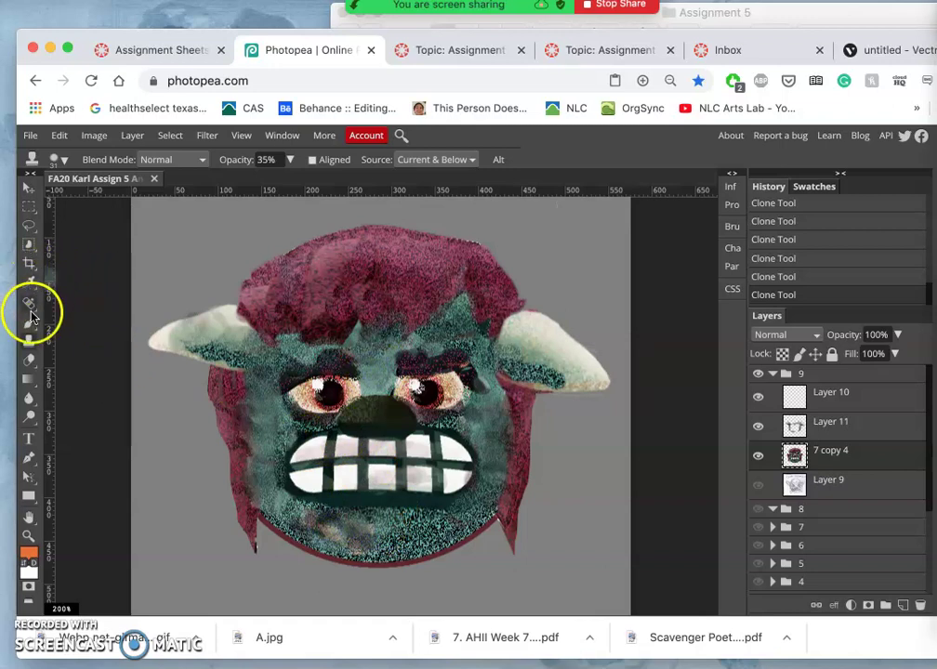
- Set the Clone Tool's opacity to 100% and clone the teal skin between the eyebrows onto the center of the chin
drag(33, 316, 27, 344)
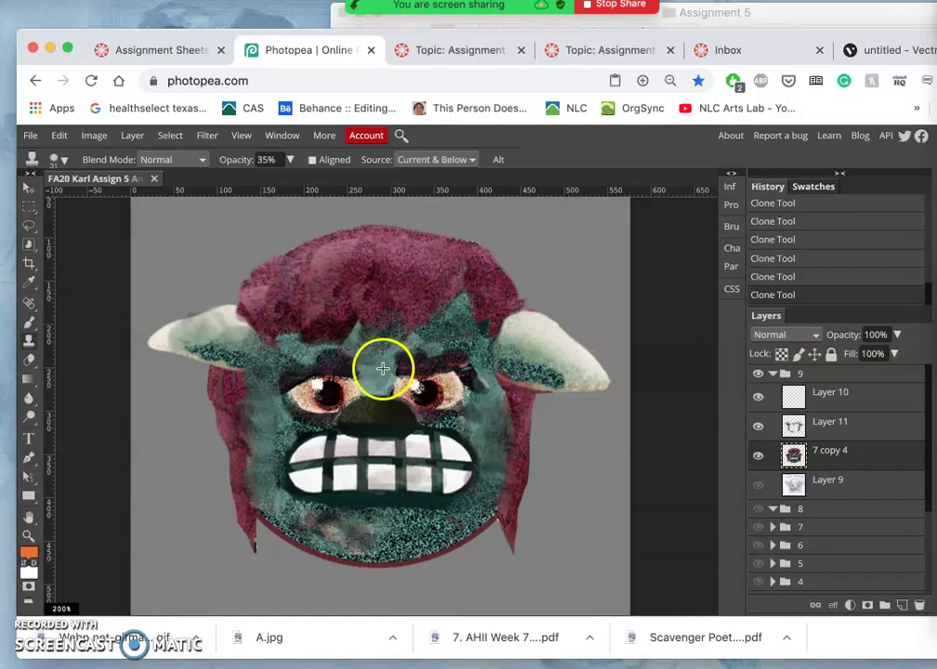
alt+click(379, 374)
mouse_move(370, 527)
mouse_down()
mouse_move(464, 493)
mouse_move(484, 472)
mouse_move(715, 339)
mouse_move(376, 536)
mouse_up()
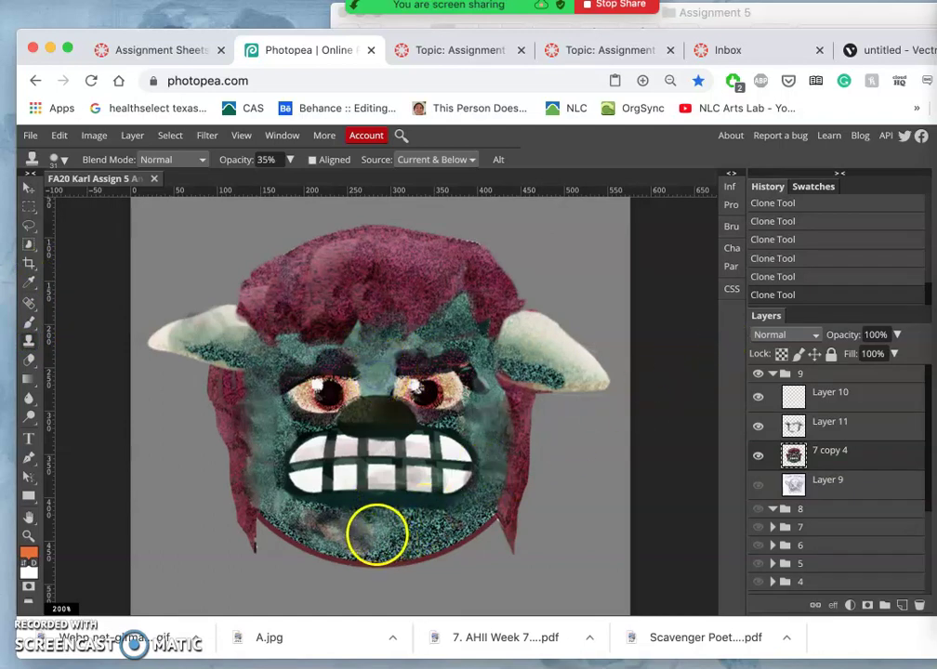
click(290, 158)
drag(263, 179, 296, 180)
click(370, 370)
mouse_move(365, 539)
mouse_down()
mouse_move(366, 548)
mouse_move(370, 528)
mouse_move(359, 530)
mouse_up()
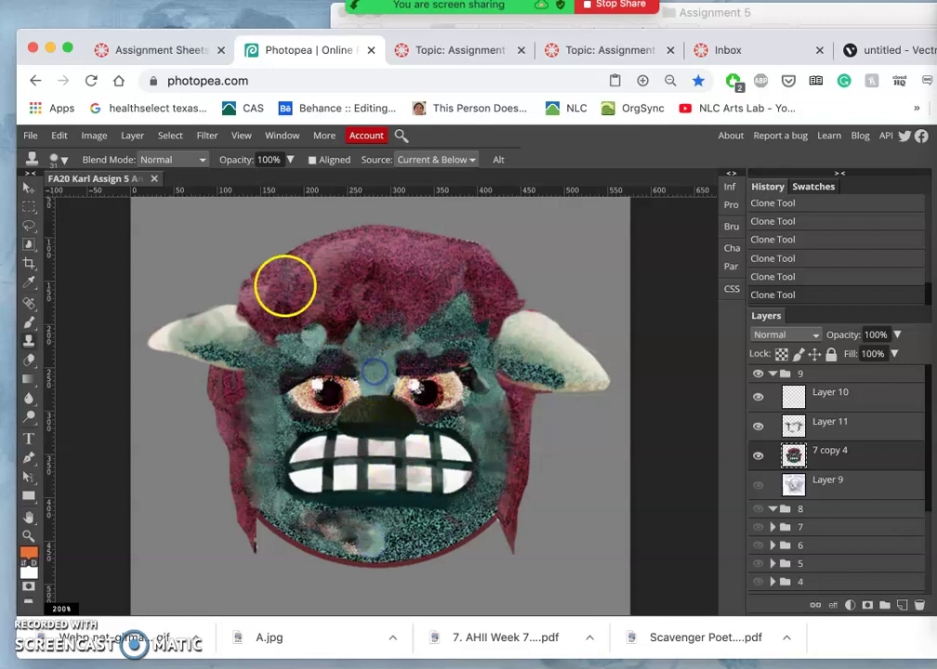
- Lower the clone opacity to 64% and blend teal skin from between the eyebrows across the chin's center and right of it
click(290, 159)
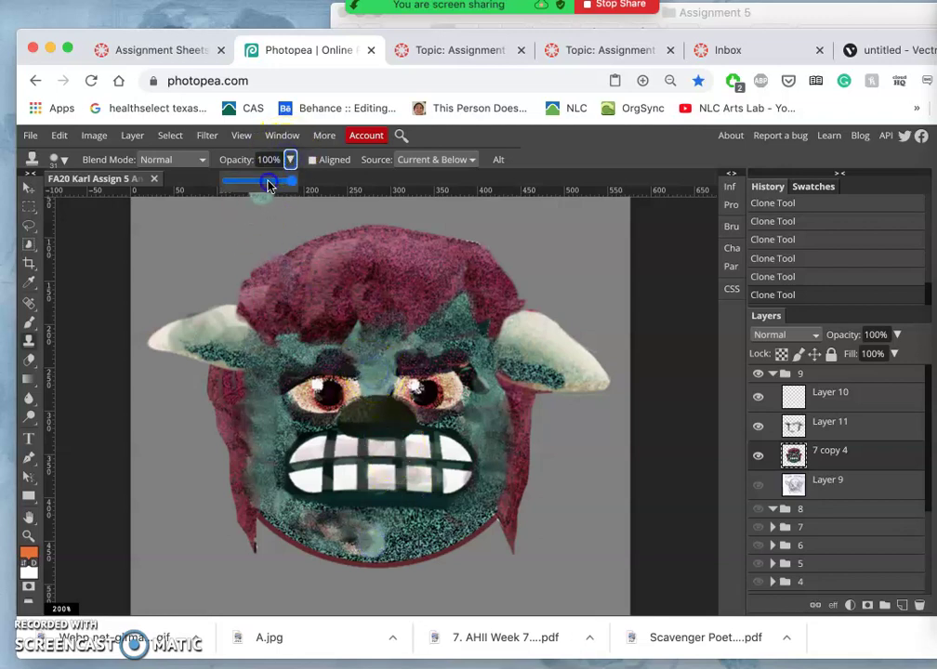
click(268, 181)
alt+click(384, 375)
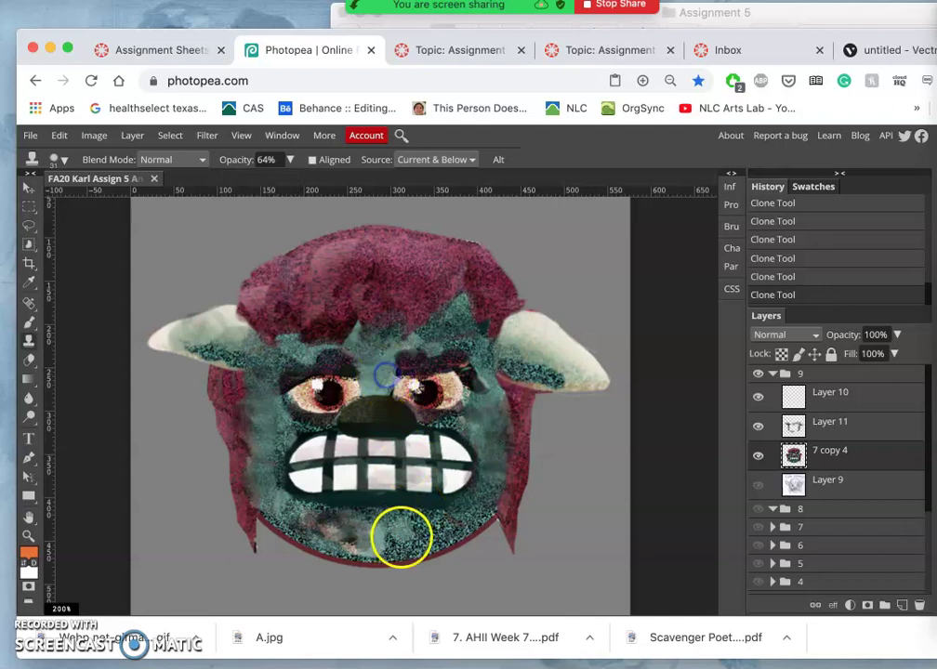
drag(401, 537, 390, 539)
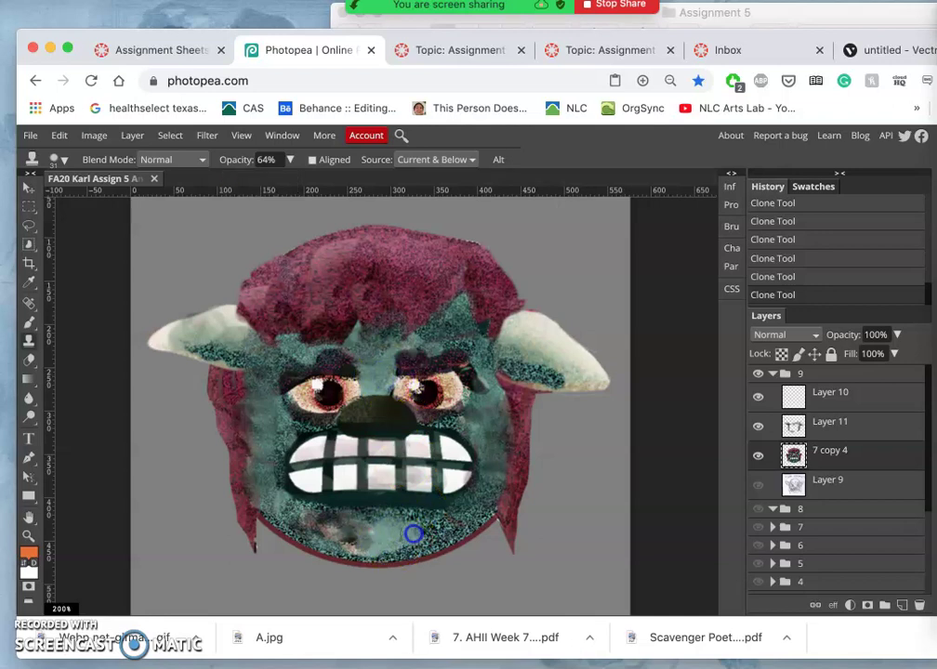
mouse_move(408, 371)
mouse_down()
mouse_move(383, 376)
mouse_move(355, 527)
mouse_move(297, 476)
mouse_move(256, 412)
mouse_move(256, 421)
mouse_up()
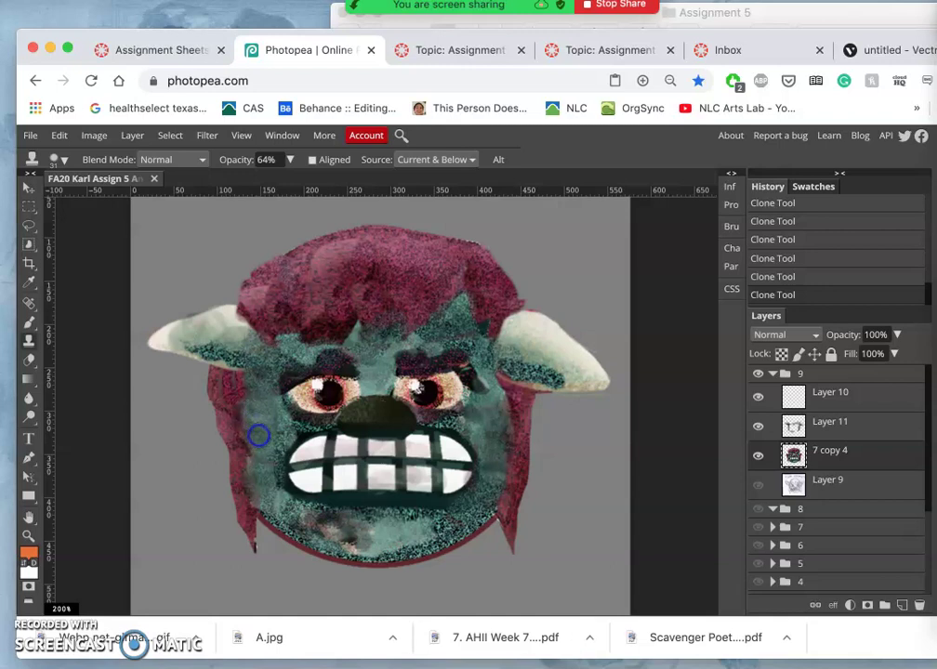
- Clone teal skin from above the nose over the dark, speckled patches along the chin's lower left and center
alt+click(371, 382)
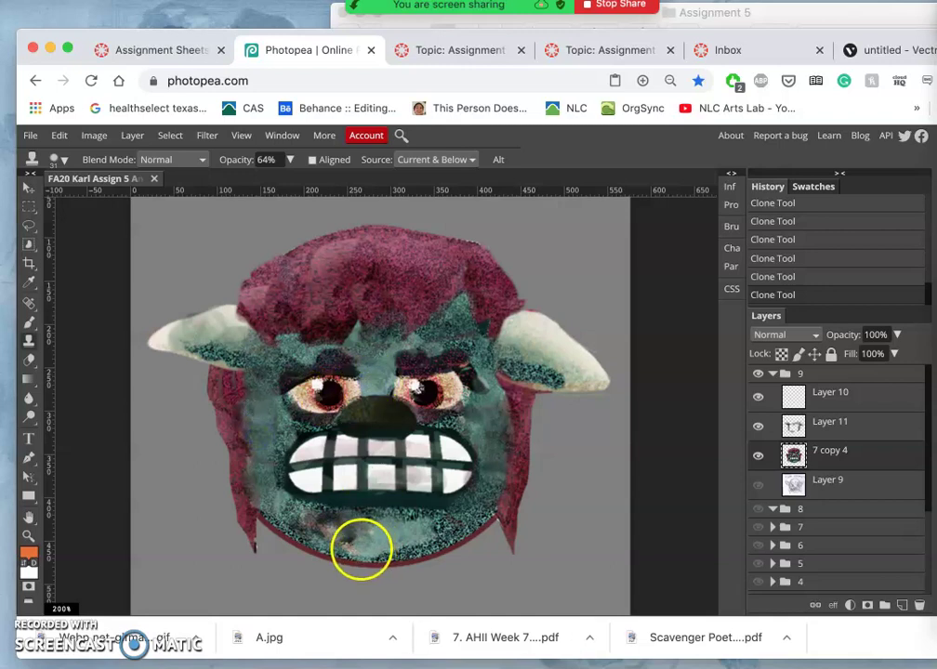
drag(361, 548, 349, 549)
click(415, 543)
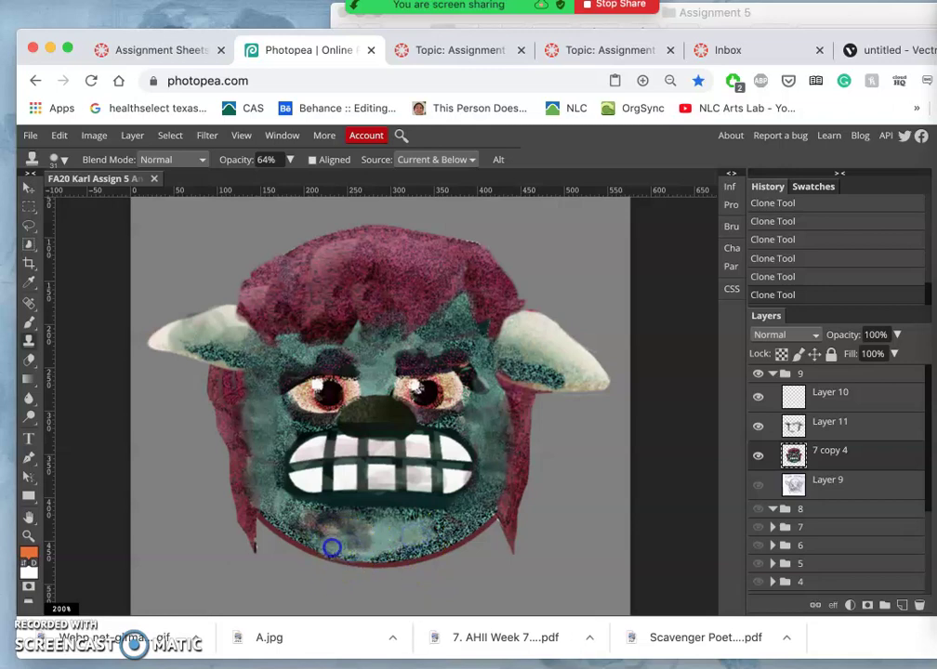
drag(409, 538, 408, 535)
drag(334, 537, 330, 537)
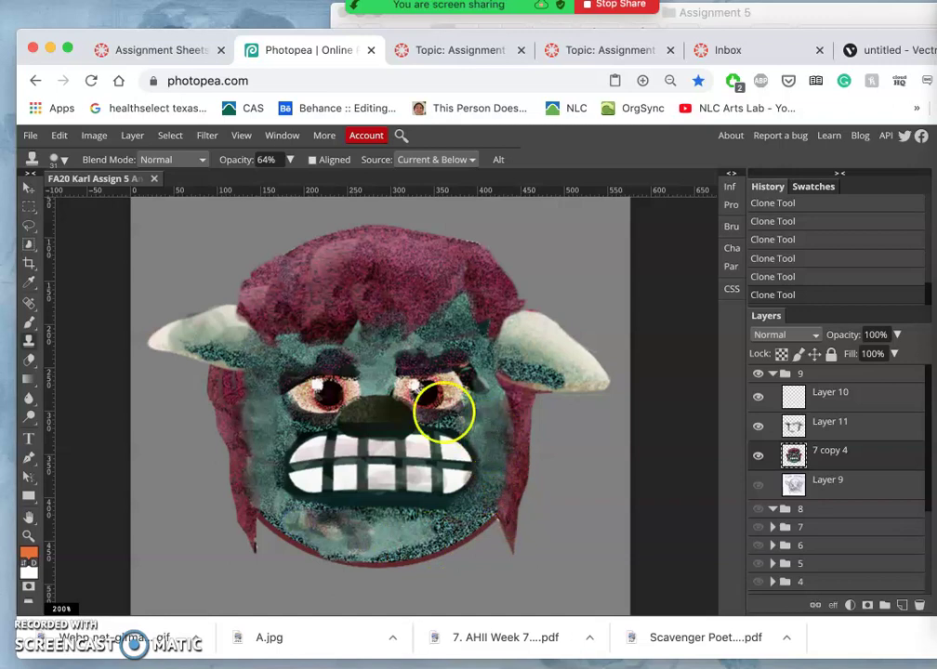
- Clone the teal skin between the eyebrows over the right cheek beside the mouth, switching to Layer 11 for the final strokes
alt+click(383, 378)
drag(472, 426, 494, 431)
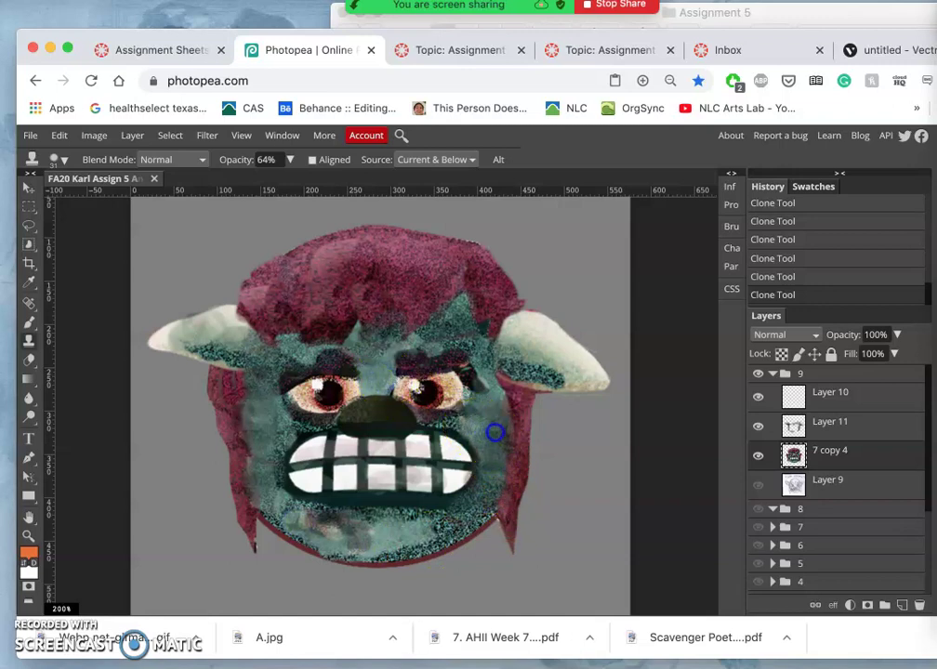
click(797, 427)
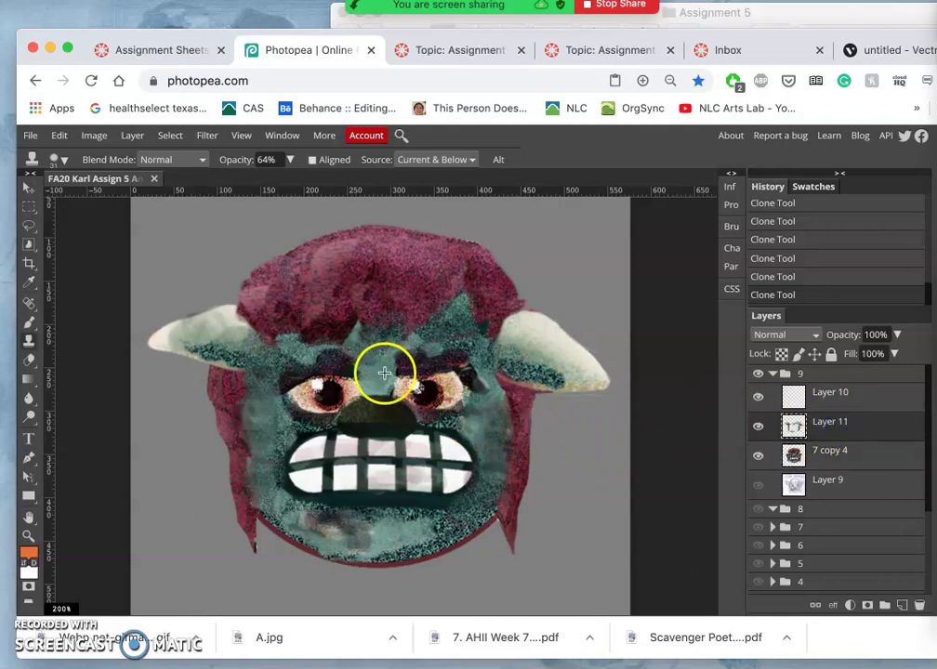
alt+click(378, 375)
click(489, 428)
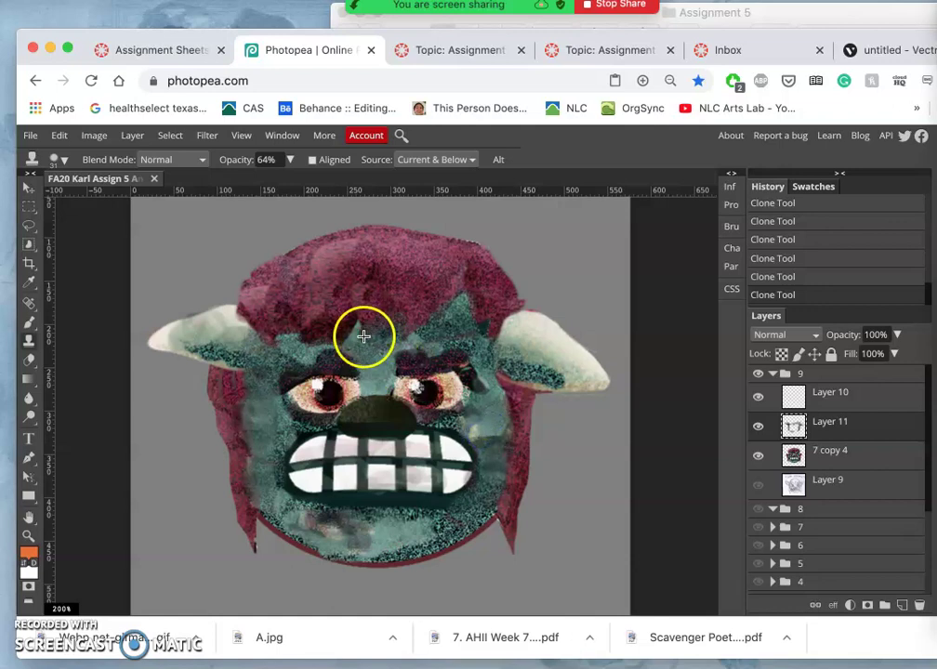
alt+click(376, 369)
click(477, 428)
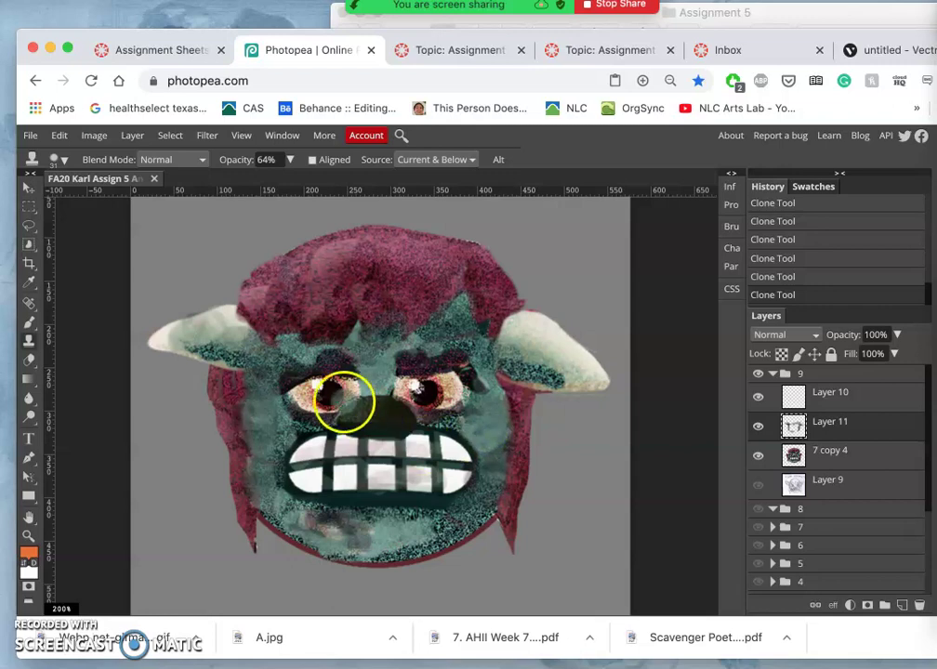
- On Layer 11, clone smooth teal skin over the left cheek between the hair edge, the eye and the mouth
click(267, 430)
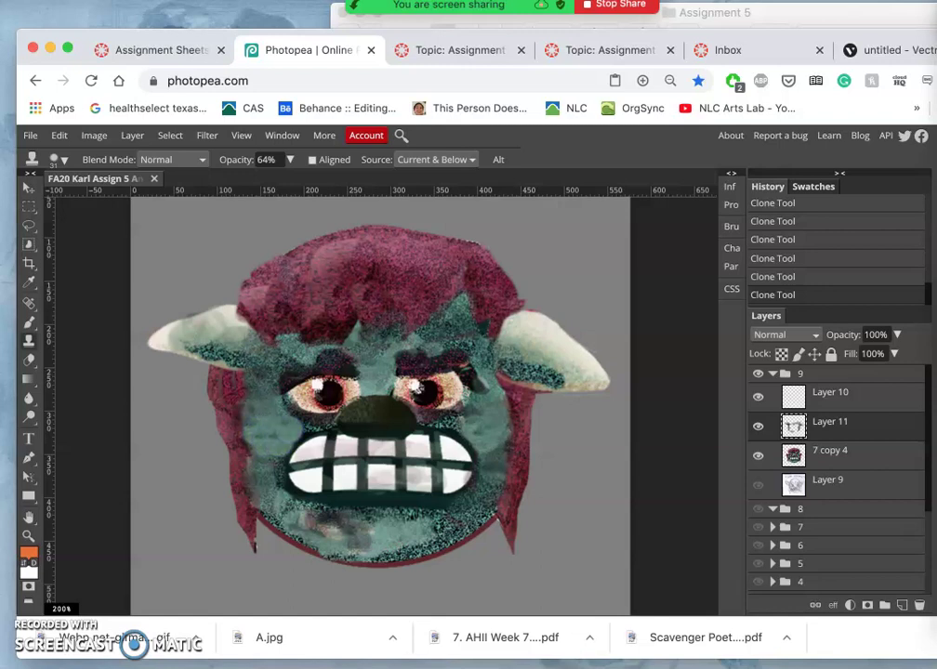
click(258, 411)
mouse_move(267, 394)
mouse_down()
mouse_move(253, 463)
mouse_move(271, 500)
mouse_move(332, 526)
mouse_move(399, 528)
mouse_up()
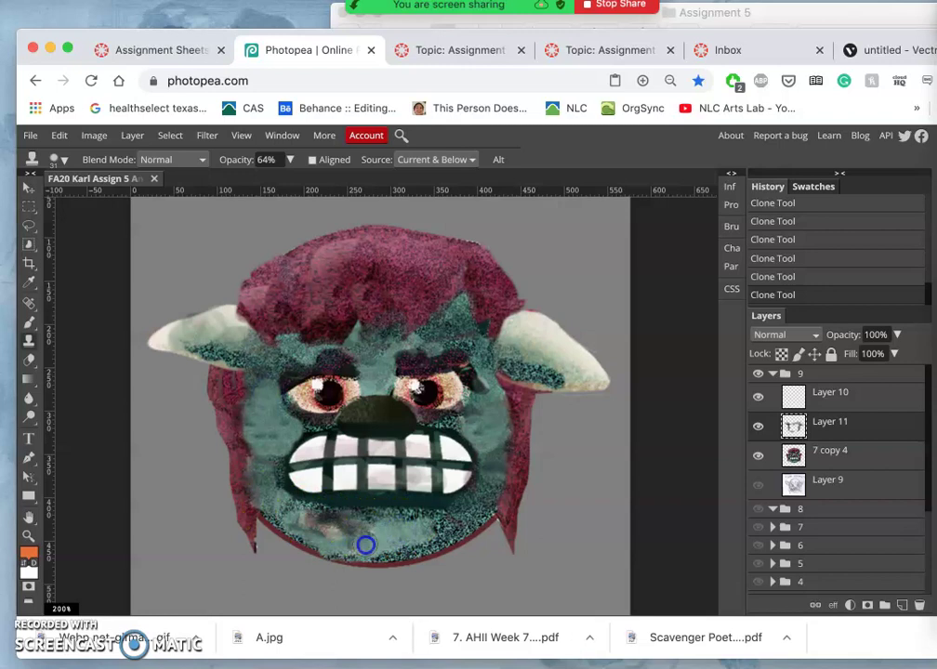
- Cover the brownish blotches on the chin's left side below the mouth with teal skin cloned from between the eyebrows
alt+click(377, 370)
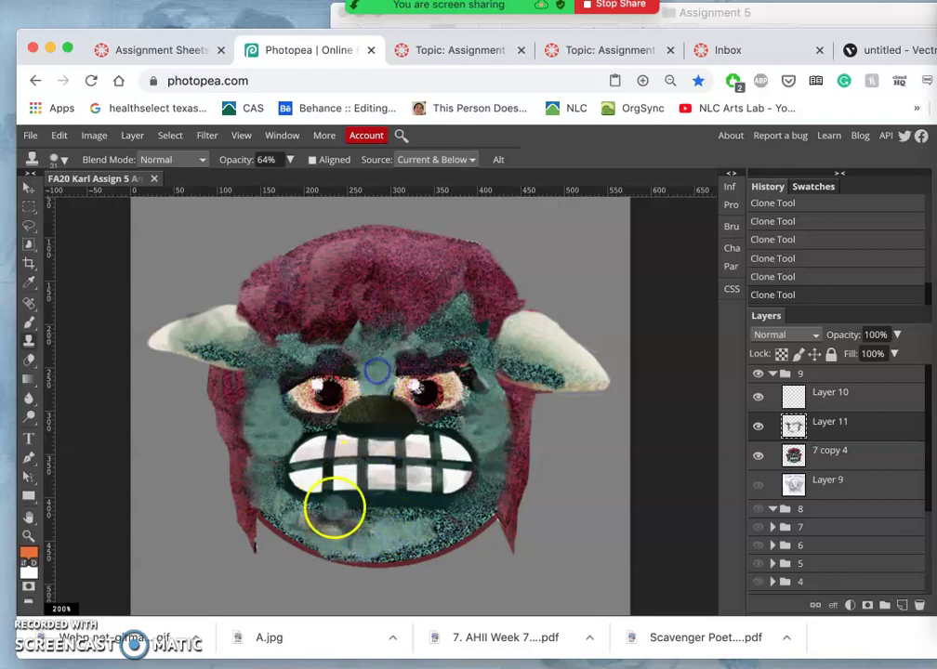
drag(318, 516, 318, 516)
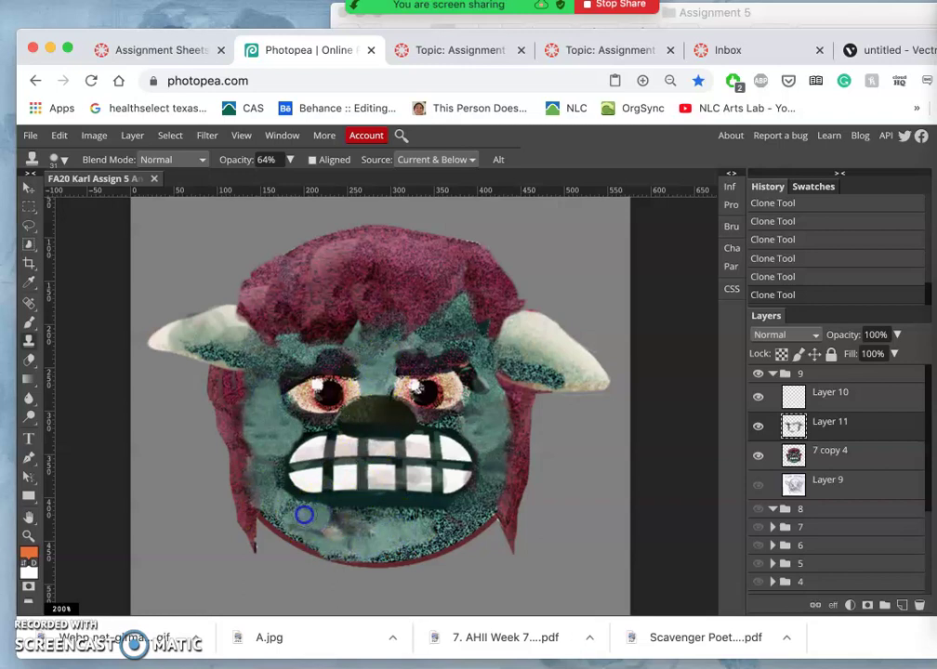
mouse_move(290, 504)
mouse_down()
mouse_move(357, 525)
mouse_move(335, 519)
mouse_up()
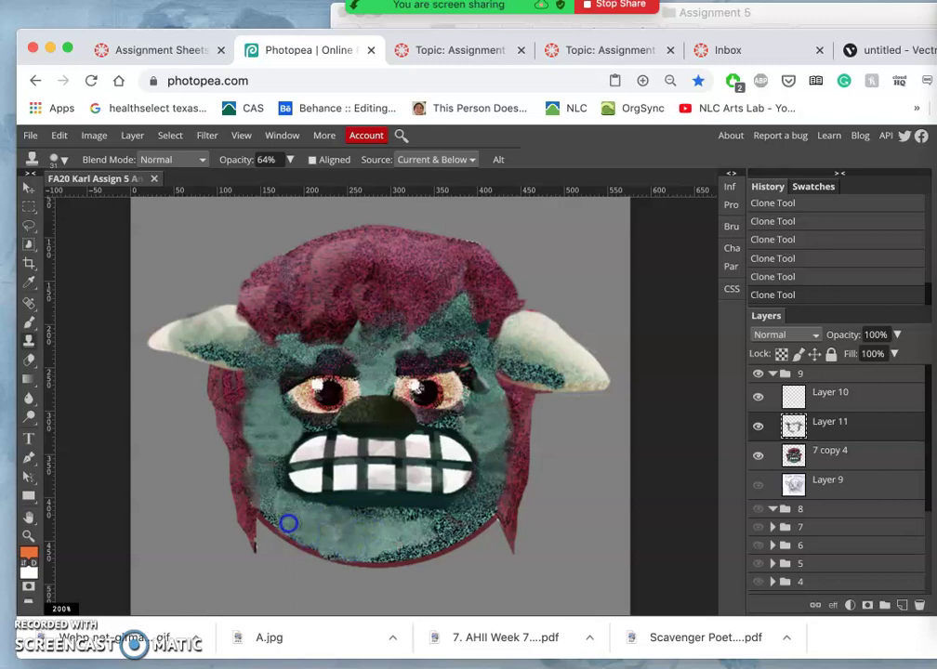
mouse_move(277, 514)
mouse_down()
mouse_move(460, 573)
mouse_move(437, 527)
mouse_move(447, 489)
mouse_move(382, 457)
mouse_move(299, 393)
mouse_move(427, 433)
mouse_up()
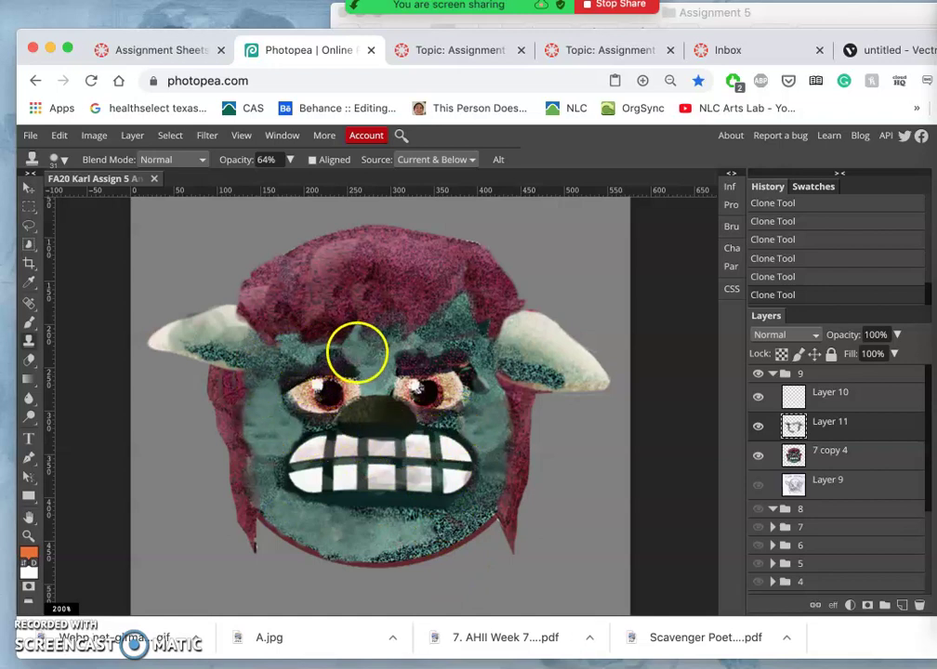
- Clone the left cheek's smooth teal skin between the eyebrows and up the middle of the forehead into the hairline
alt+click(275, 433)
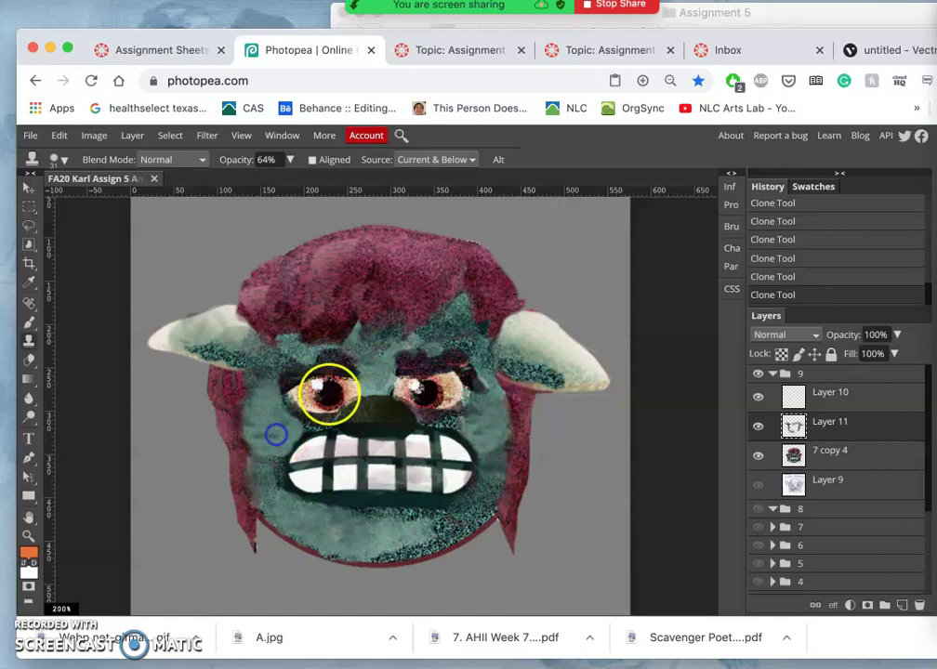
drag(329, 394, 347, 355)
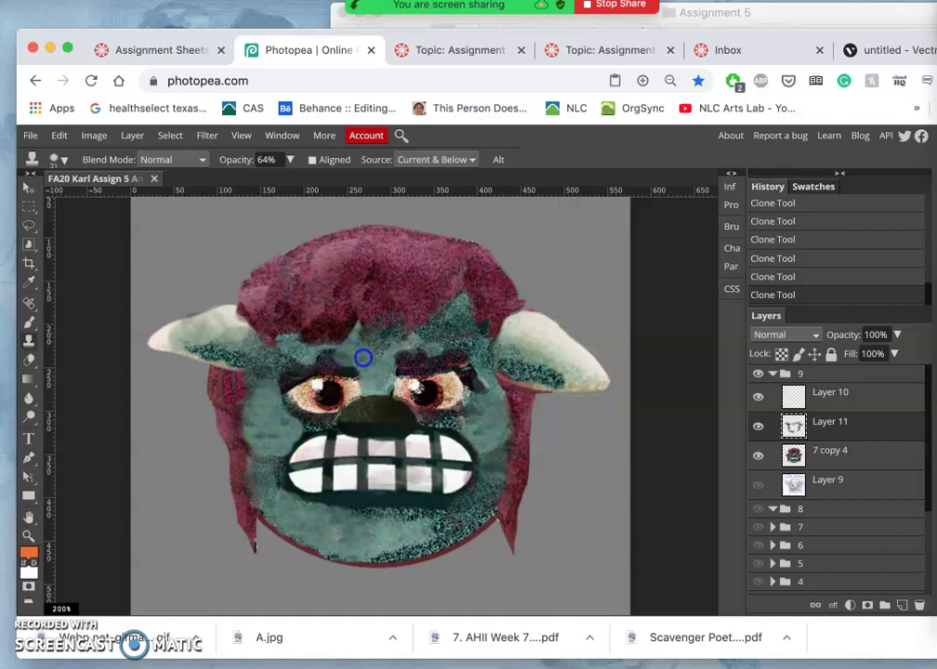
click(407, 359)
click(365, 346)
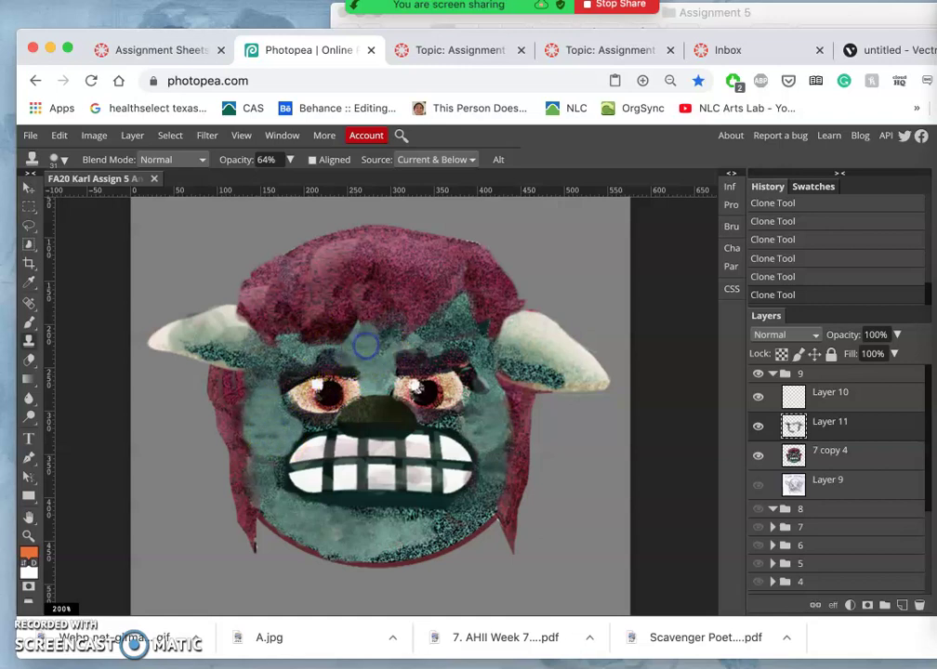
mouse_move(364, 333)
mouse_down()
mouse_move(380, 373)
mouse_move(363, 313)
mouse_move(363, 359)
mouse_move(366, 318)
mouse_move(382, 385)
mouse_move(360, 321)
mouse_up()
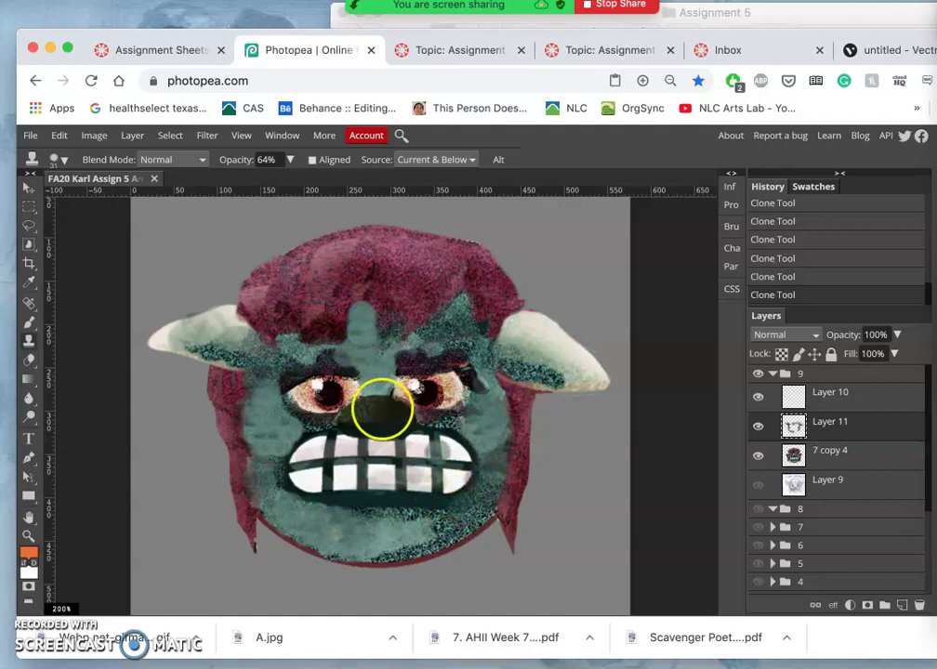
- Clone smooth chin skin along the jaw from the lower left to the lower right, covering the dark red outline
alt+click(311, 534)
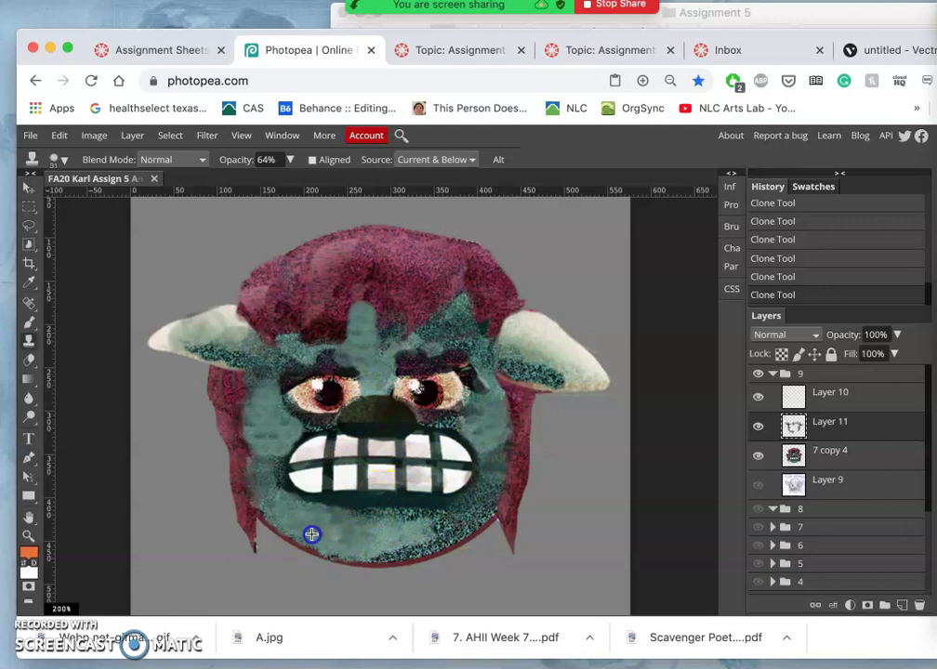
drag(268, 508, 267, 507)
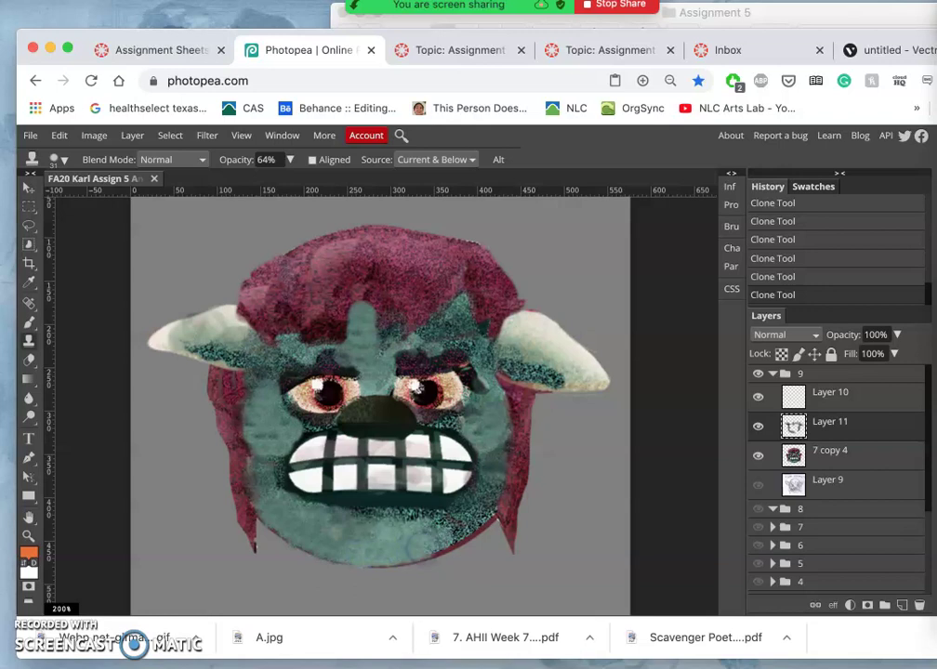
alt+click(485, 495)
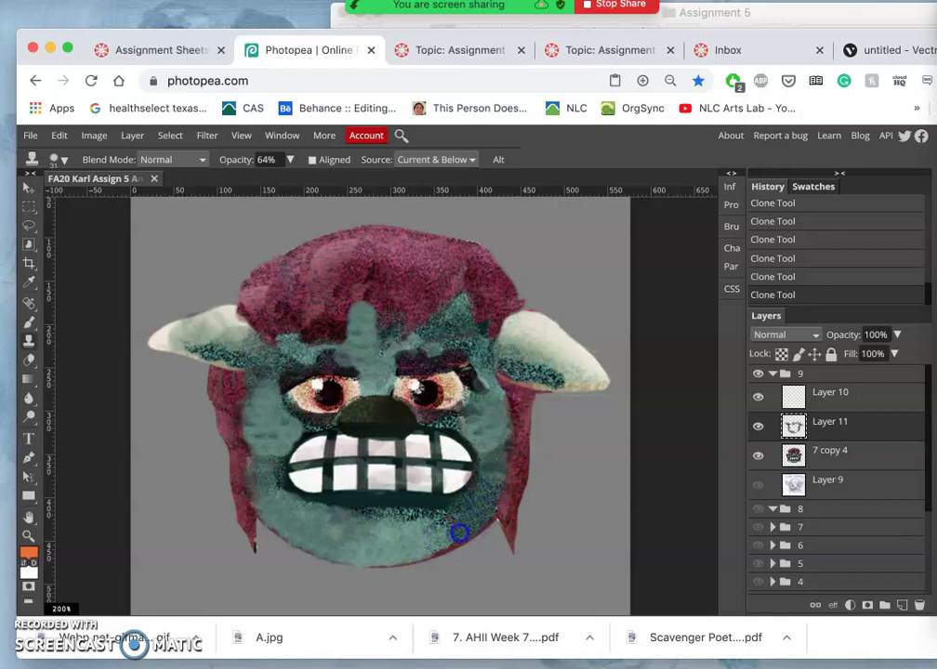
alt+click(383, 548)
click(426, 551)
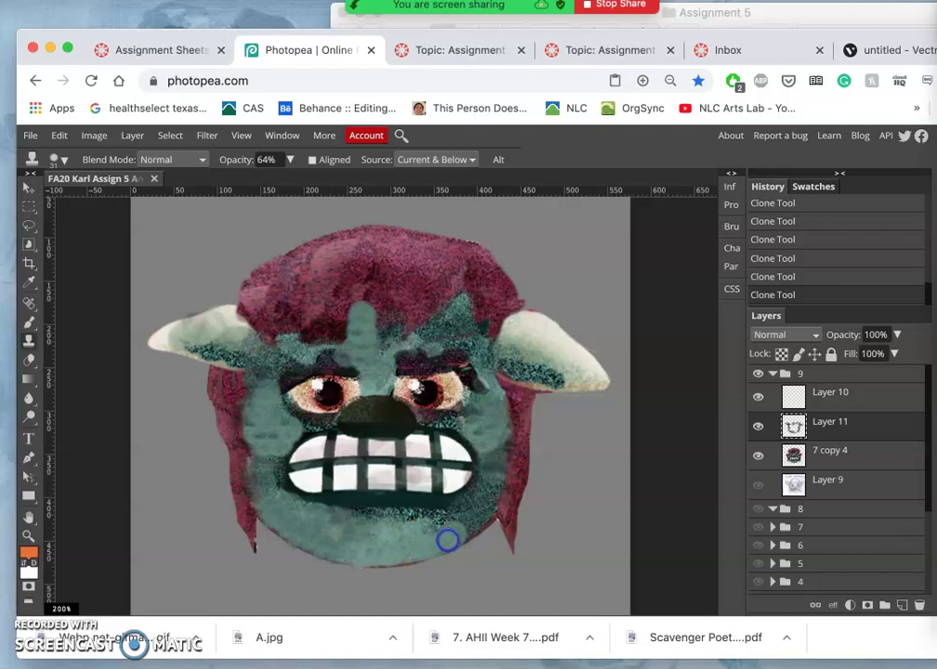
mouse_move(465, 525)
mouse_down()
mouse_move(467, 438)
mouse_move(481, 443)
mouse_move(487, 420)
mouse_move(469, 335)
mouse_move(467, 526)
mouse_up()
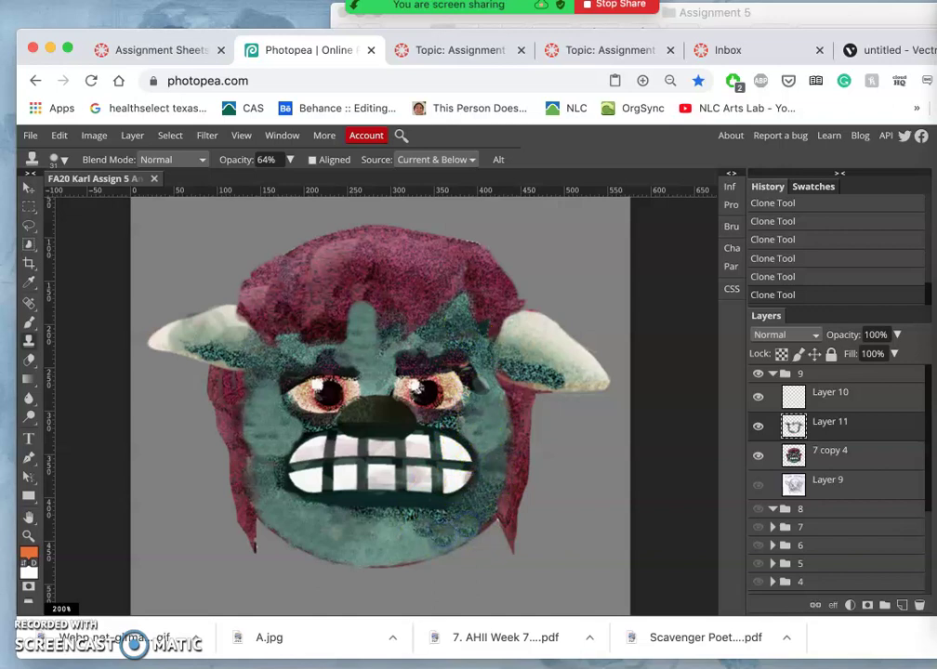
- Clone the left cheek's smooth teal skin over the cheek beside the mouth and onto the lower right jaw
mouse_move(506, 481)
mouse_down()
mouse_move(468, 381)
mouse_move(377, 358)
mouse_move(352, 330)
mouse_move(279, 359)
mouse_move(281, 398)
mouse_move(429, 459)
mouse_move(476, 419)
mouse_move(302, 436)
mouse_move(267, 424)
mouse_up()
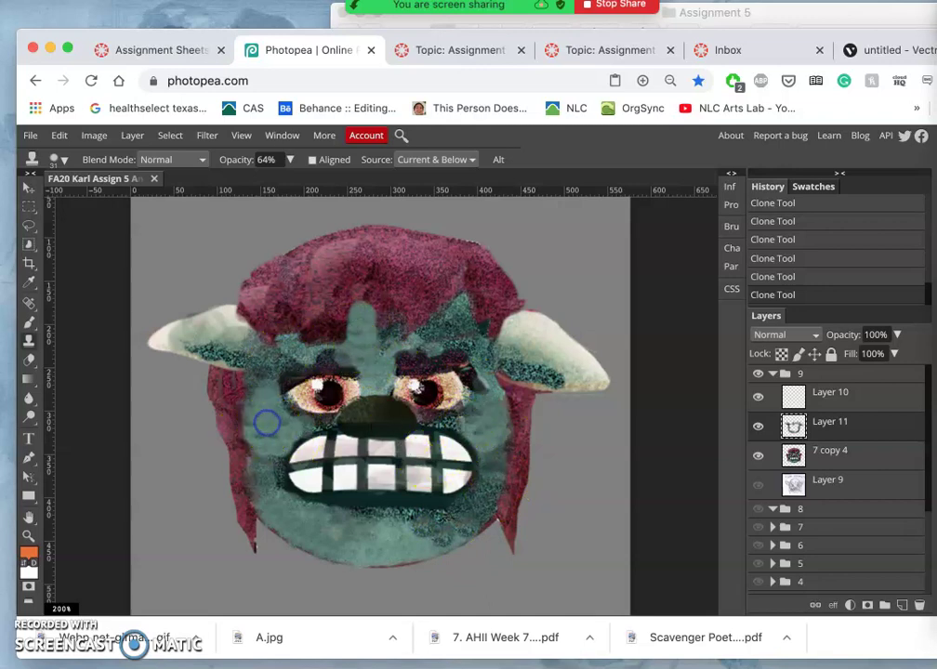
click(298, 427)
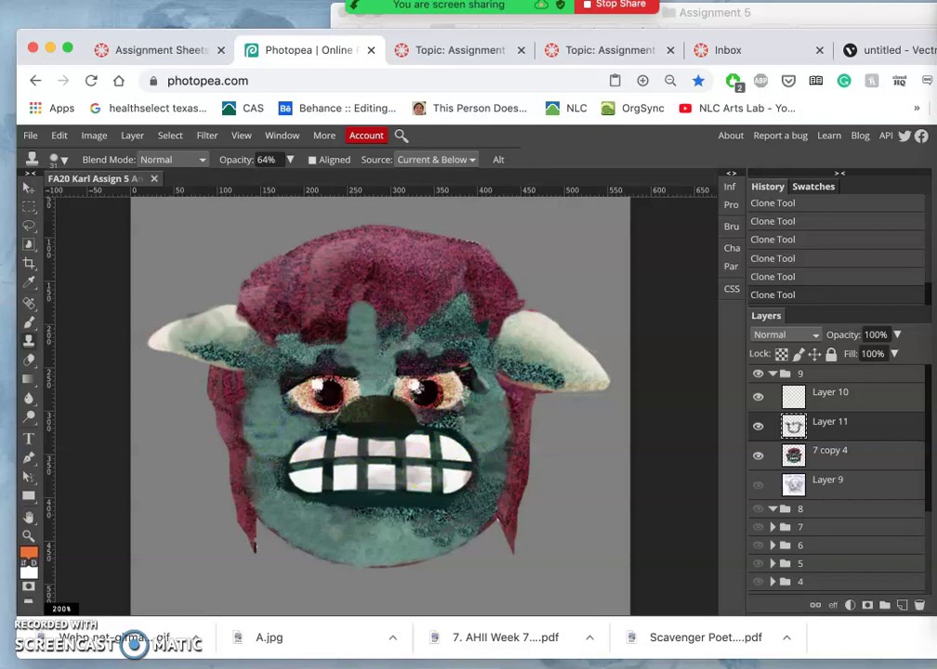
click(265, 455)
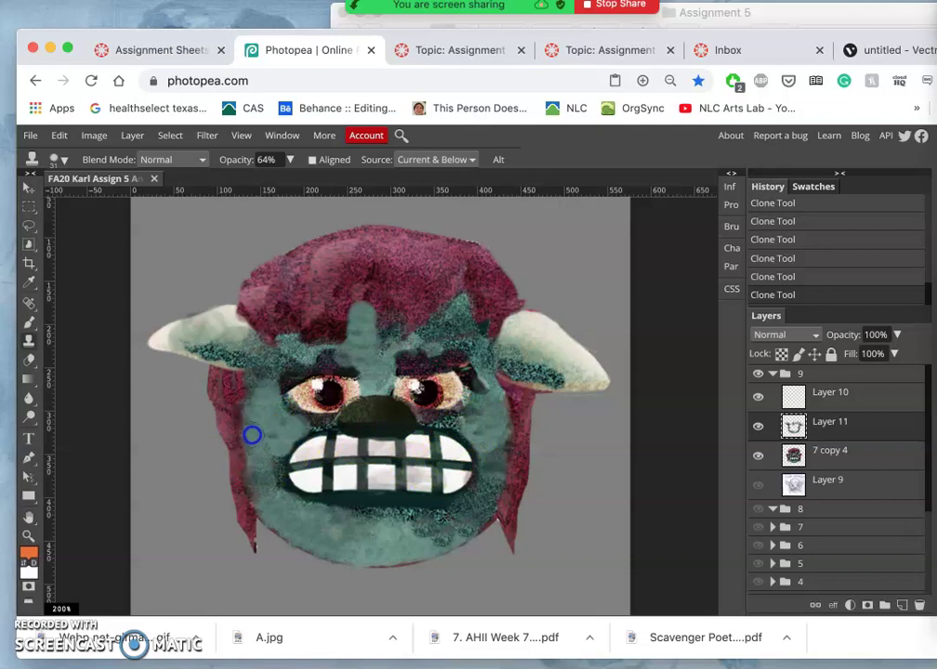
mouse_move(252, 434)
mouse_down()
mouse_move(441, 475)
mouse_move(468, 492)
mouse_up()
key(super+z)
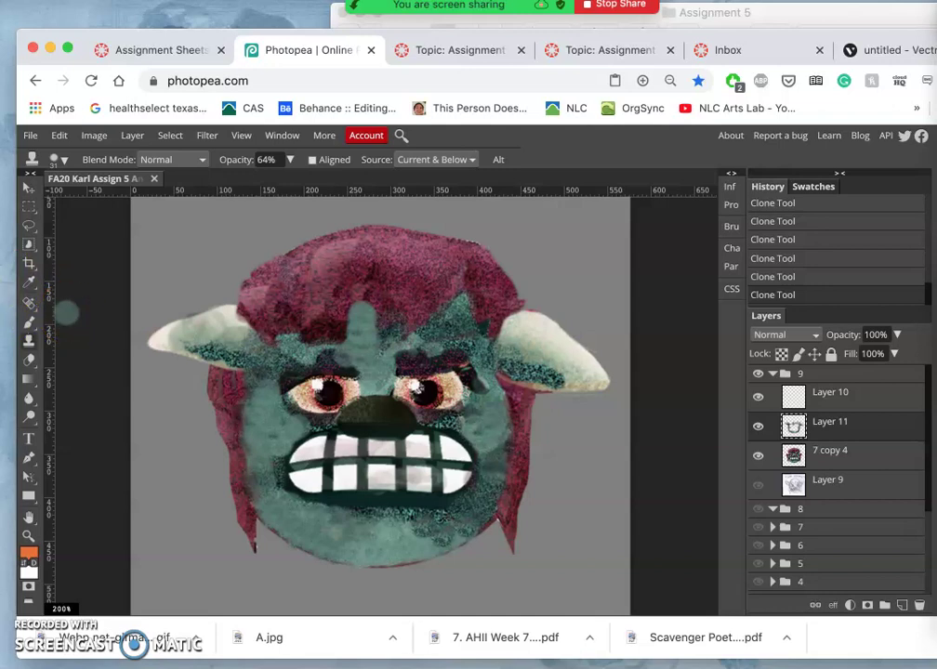
mouse_move(67, 313)
mouse_down()
mouse_move(167, 345)
mouse_move(129, 391)
mouse_move(275, 470)
mouse_move(265, 445)
mouse_up()
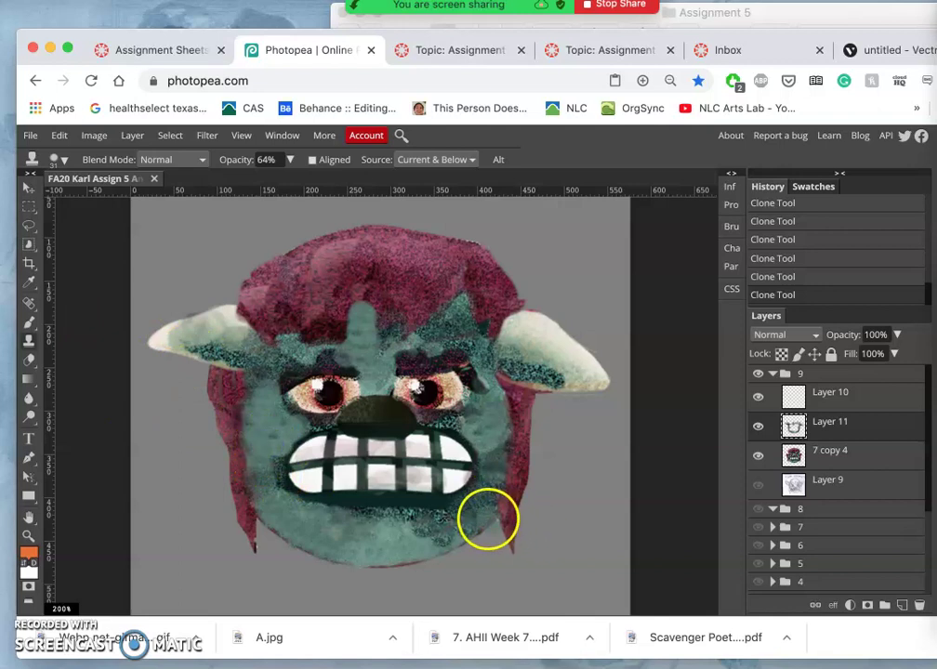
- Clone smooth teal skin from the right jaw and left cheek onto the right cheek and the forehead above the right eyebrow
alt+click(486, 516)
mouse_move(486, 518)
mouse_down()
mouse_move(434, 570)
mouse_move(370, 609)
mouse_move(400, 592)
mouse_move(510, 442)
mouse_move(503, 388)
mouse_move(509, 411)
mouse_move(479, 326)
mouse_move(468, 320)
mouse_move(500, 438)
mouse_move(487, 435)
mouse_move(494, 366)
mouse_move(466, 346)
mouse_up()
alt+click(267, 433)
click(495, 401)
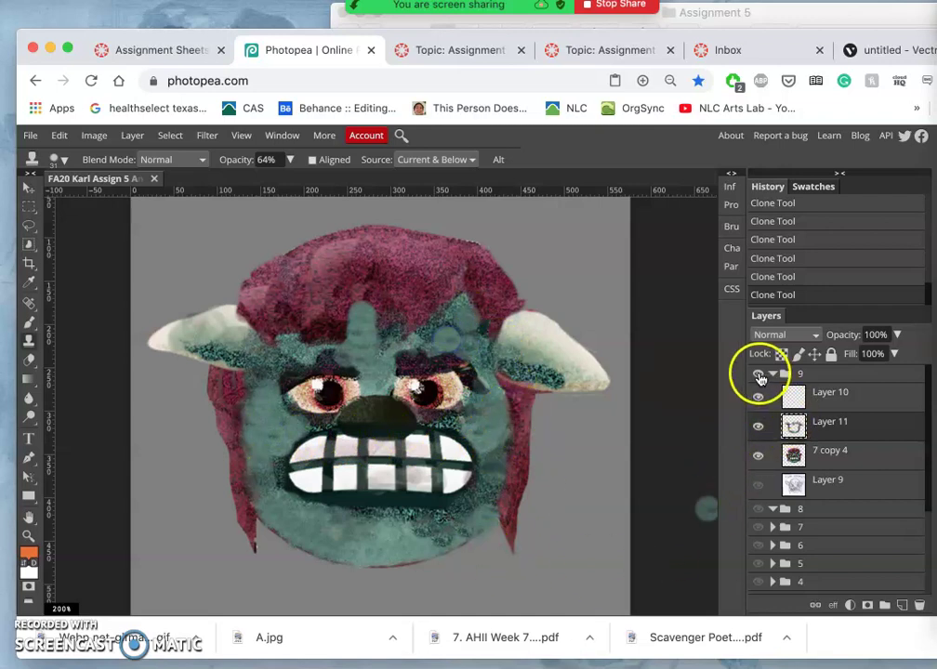
- Toggle the visibility of groups 9 and 8 to compare the retouched frame with the previous one
click(757, 372)
click(757, 373)
click(759, 510)
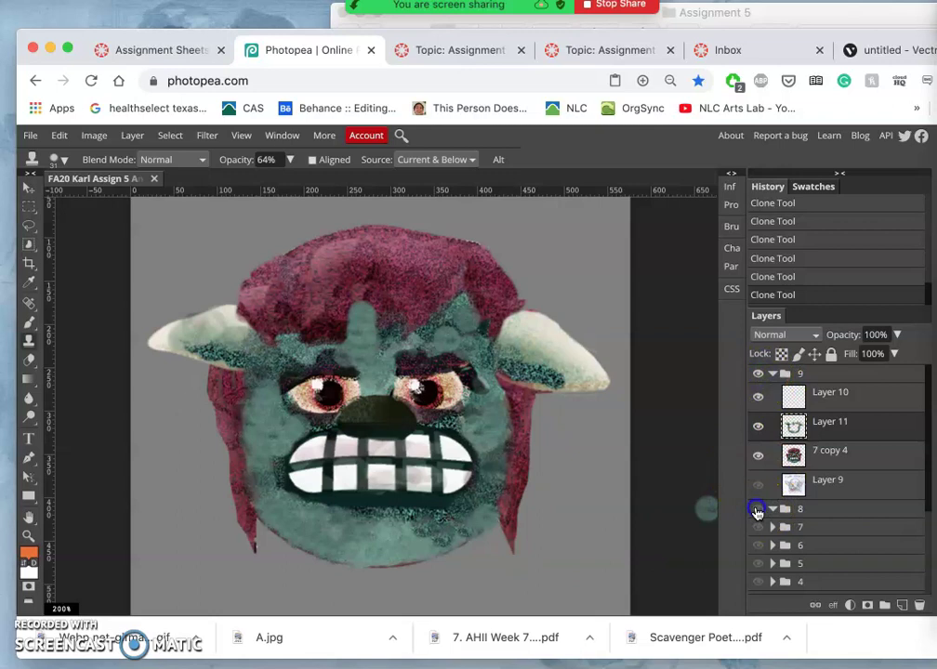